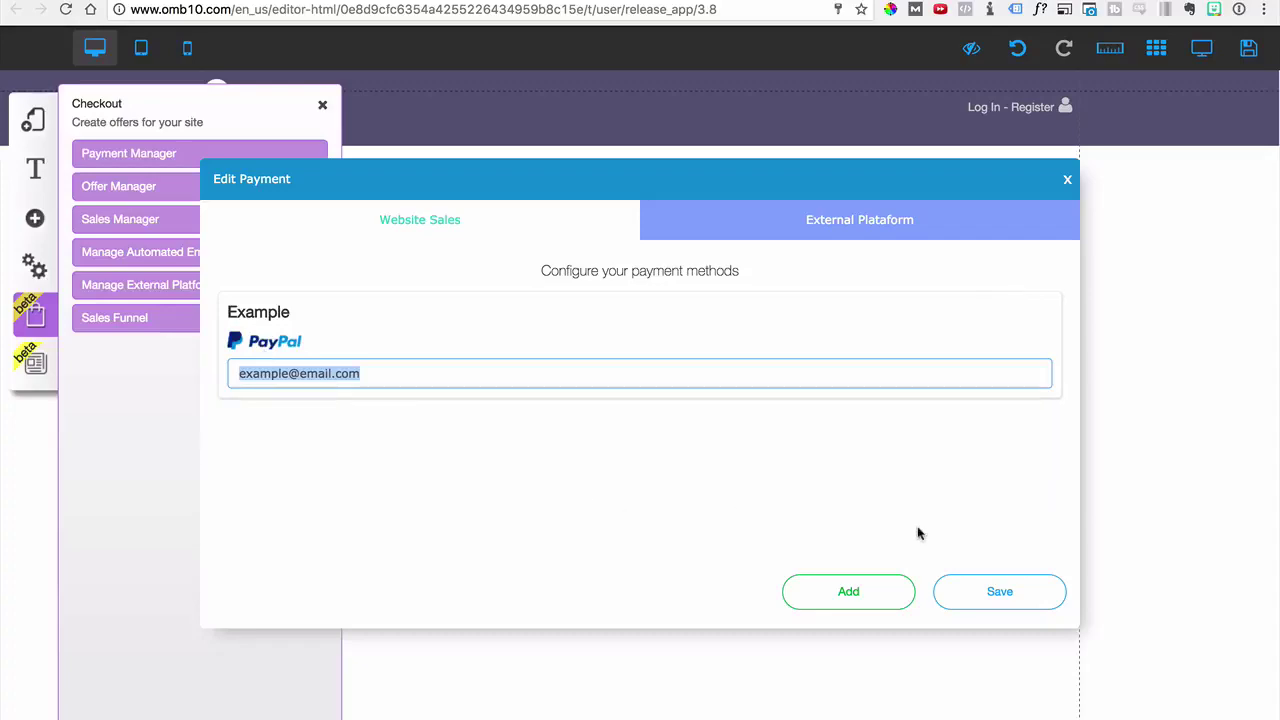
# Save the Example PayPal account settings and close the payment settings window
pyautogui.click(997, 591)
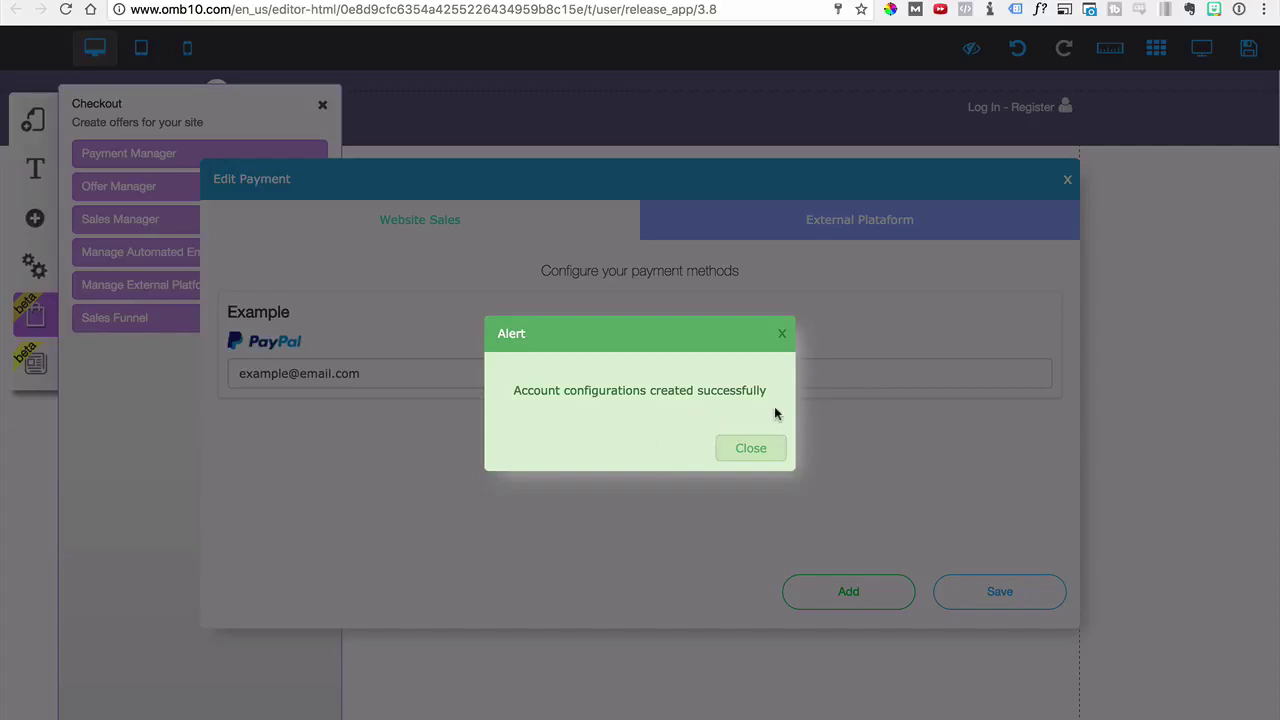
pyautogui.click(762, 449)
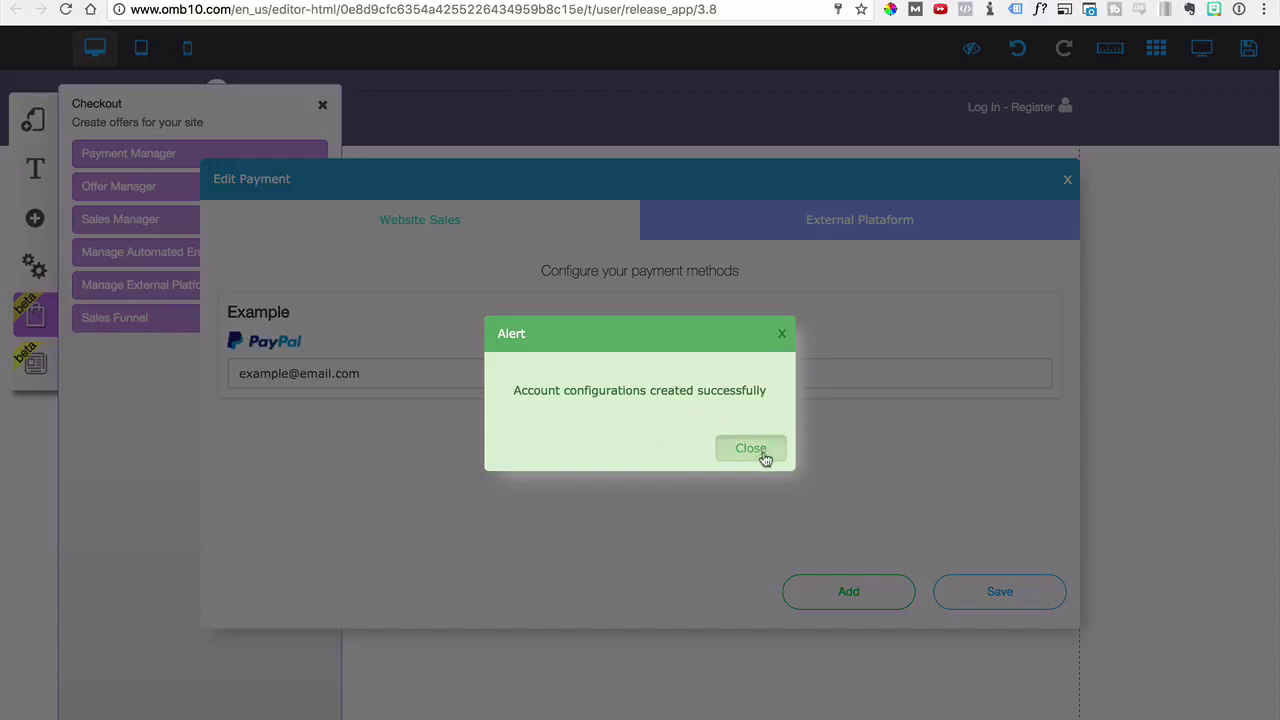
pyautogui.click(1066, 181)
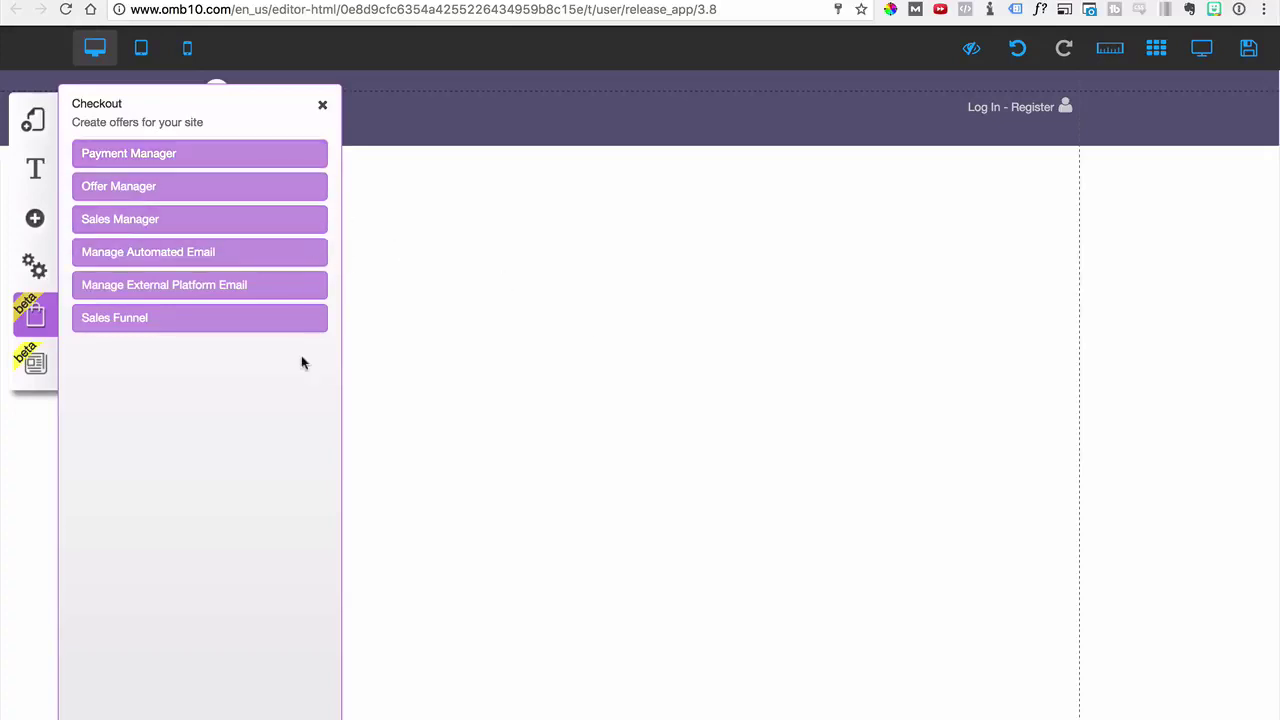
pyautogui.click(126, 193)
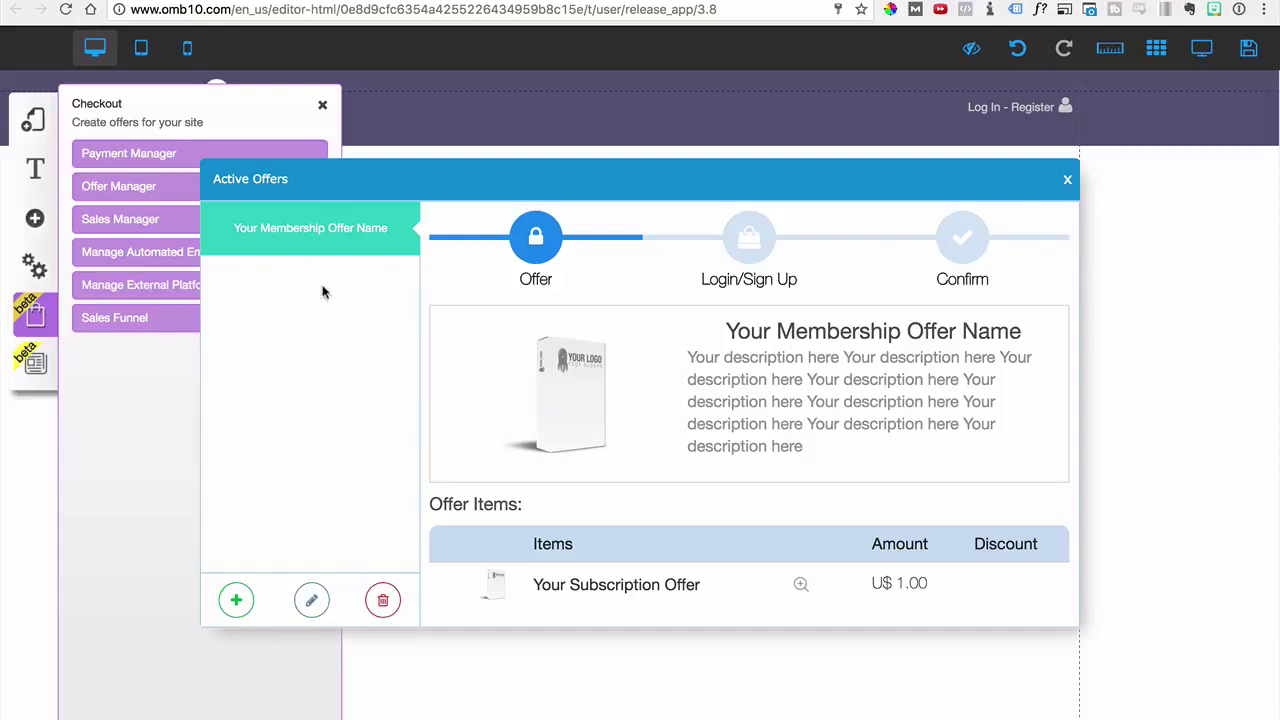
pyautogui.click(320, 597)
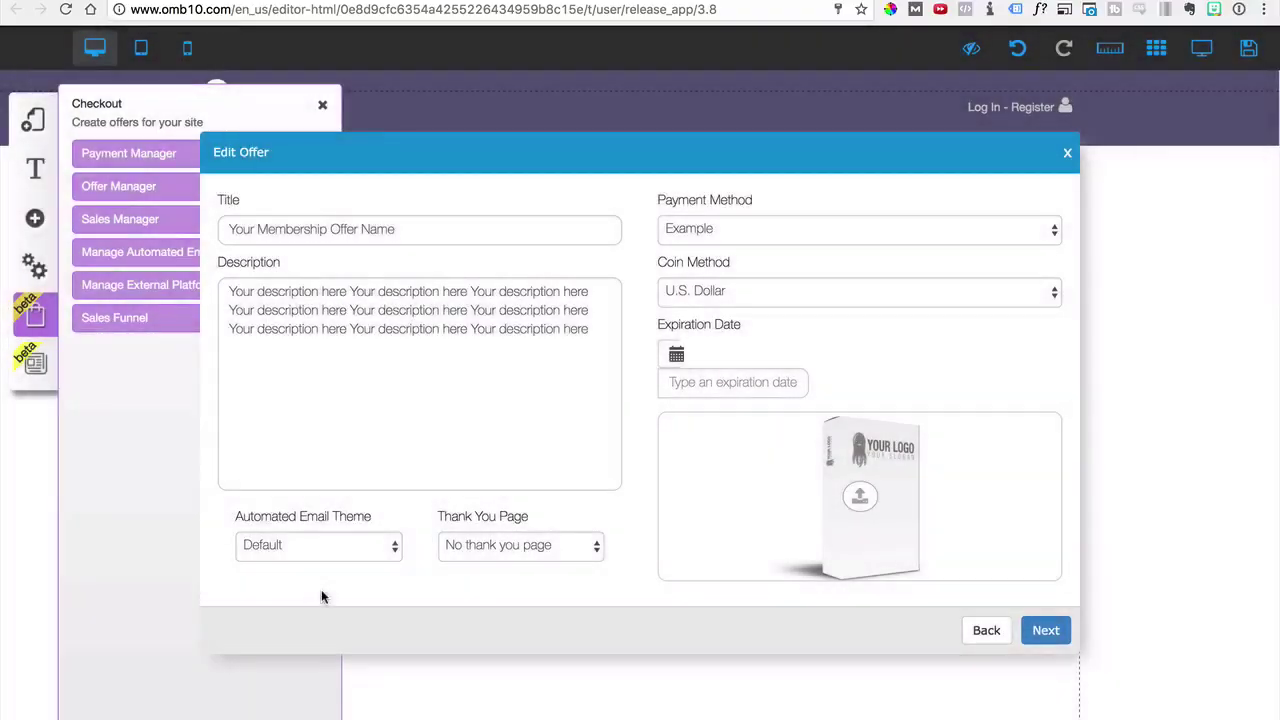
pyautogui.tripleClick(405, 229)
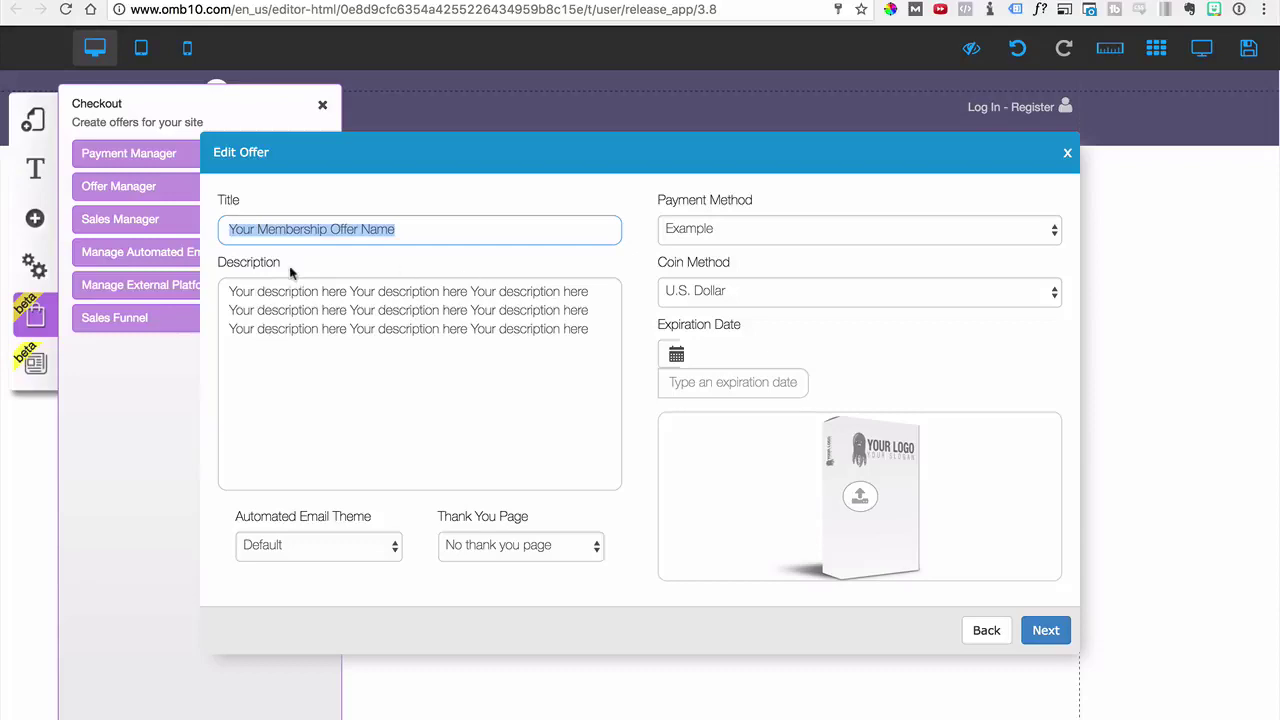
pyautogui.write('Weight Loss')
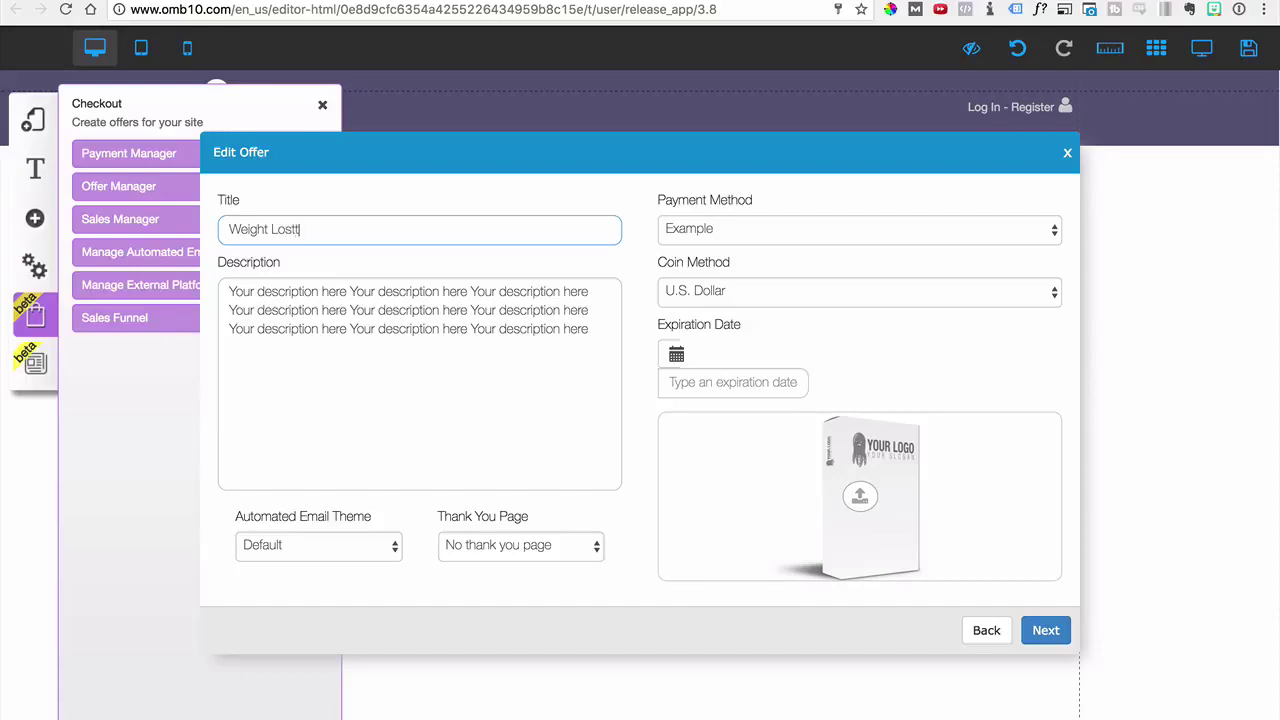
pyautogui.moveTo(455, 370); pyautogui.dragTo(231, 308)
pyautogui.moveTo(308, 230); pyautogui.dragTo(236, 234)
pyautogui.press('super+c')
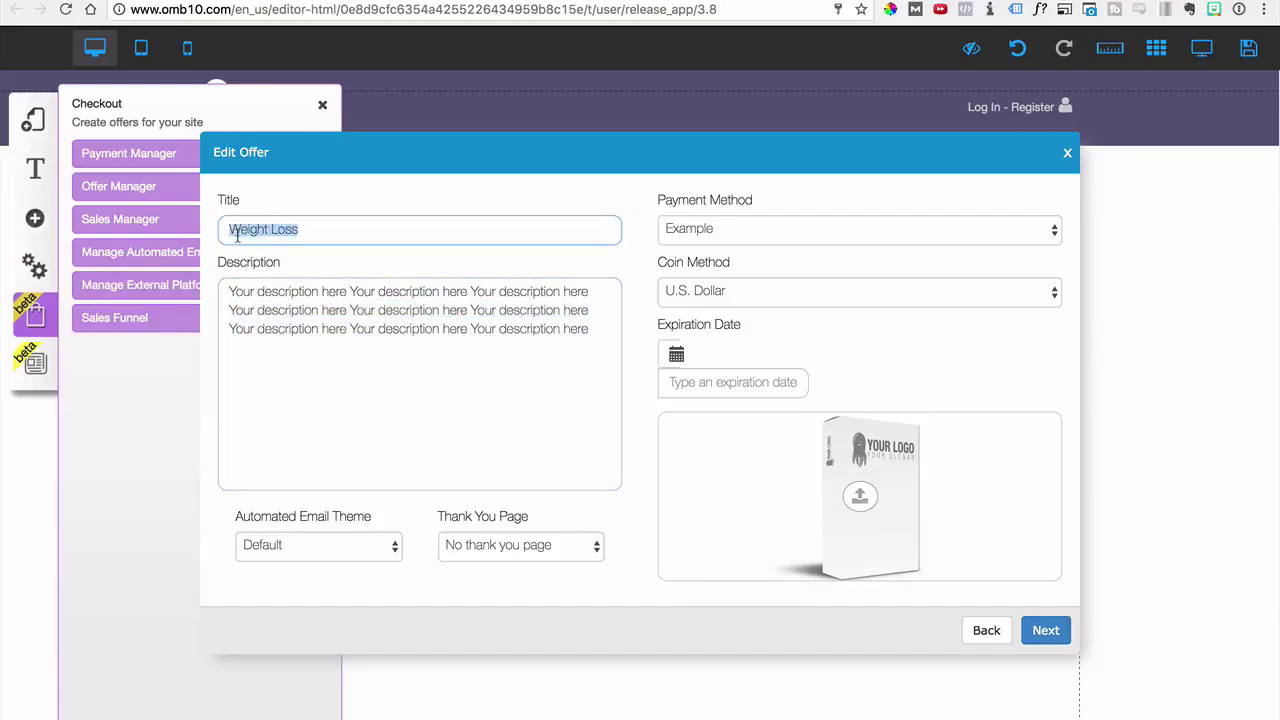
pyautogui.tripleClick(269, 292)
pyautogui.press('super+v')
pyautogui.press('super+v')
pyautogui.press('super+v')
pyautogui.press('super+v')
pyautogui.press('super+v')
pyautogui.press('super+v')
pyautogui.press('super+v')
pyautogui.press('super+v')
pyautogui.press('super+v')
pyautogui.press('super+v')
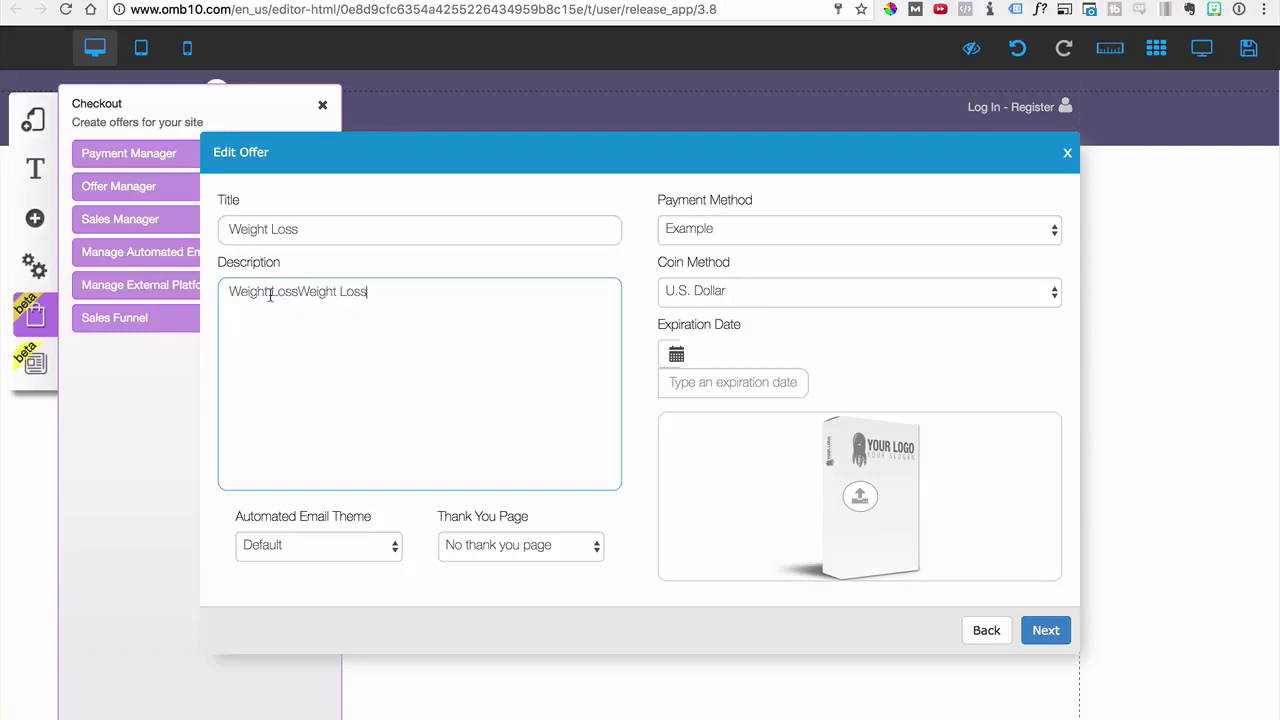
pyautogui.press('super+v')
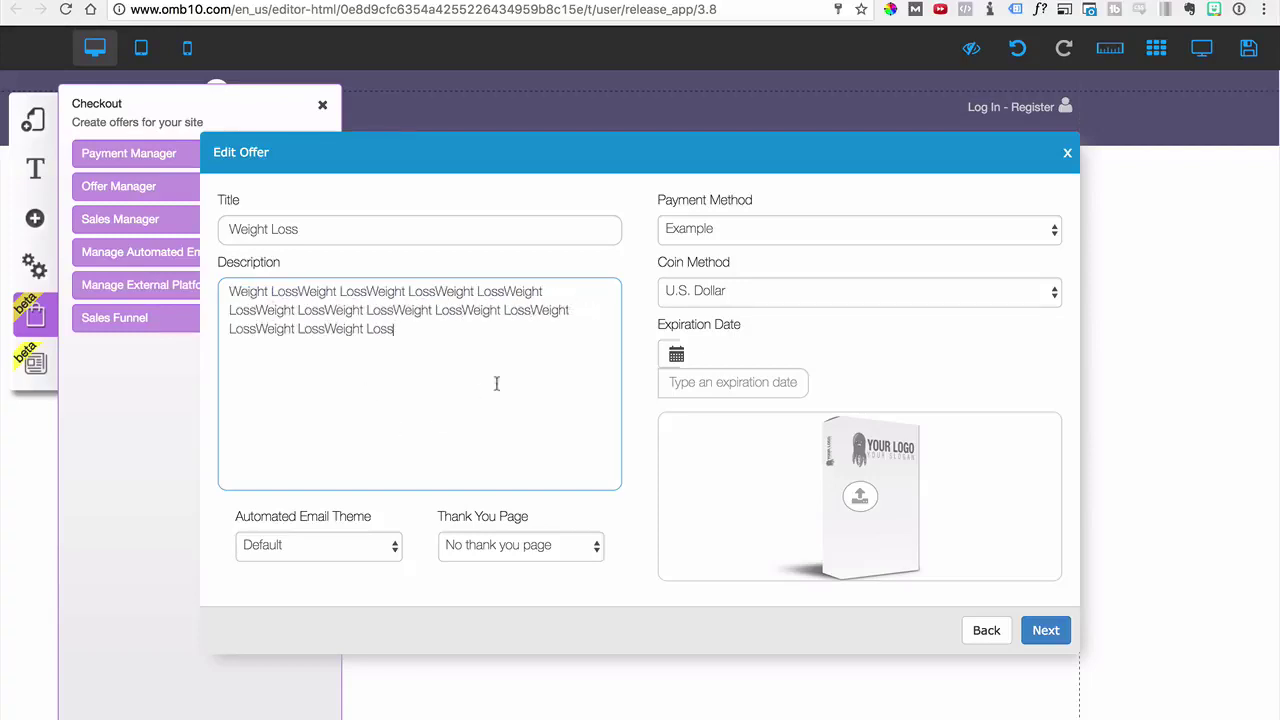
pyautogui.click(748, 231)
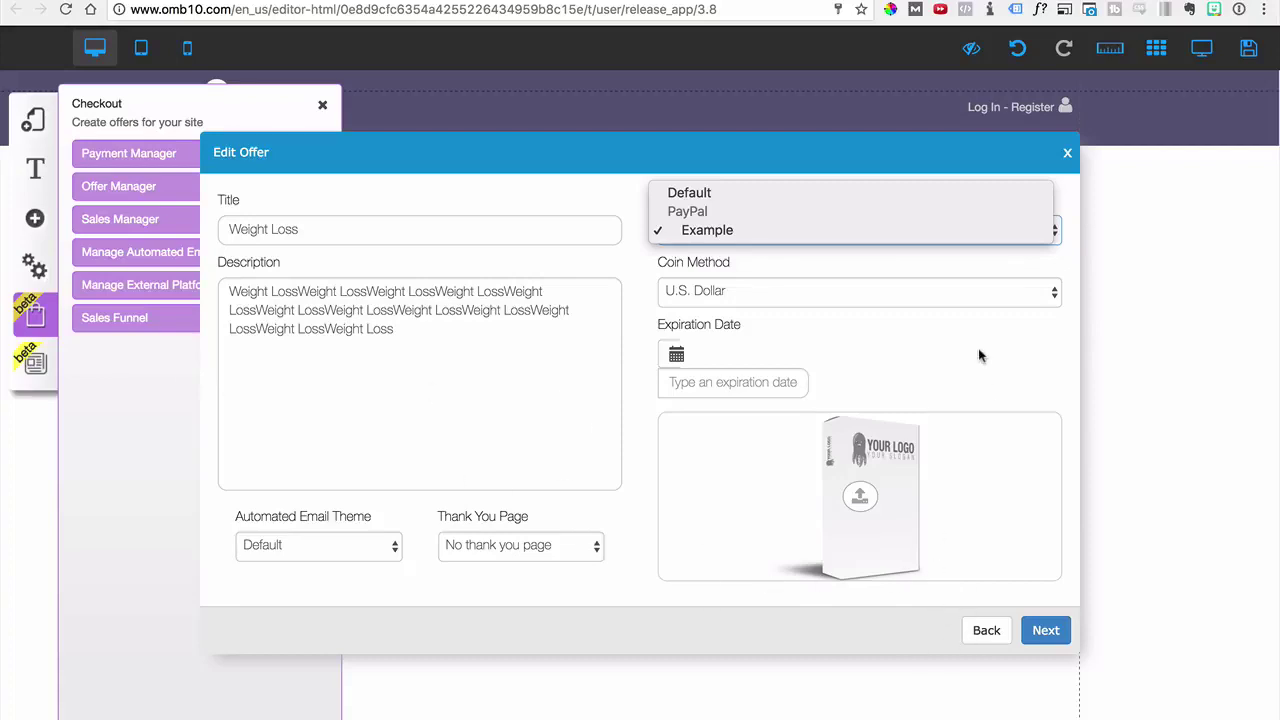
pyautogui.click(904, 339)
pyautogui.click(987, 632)
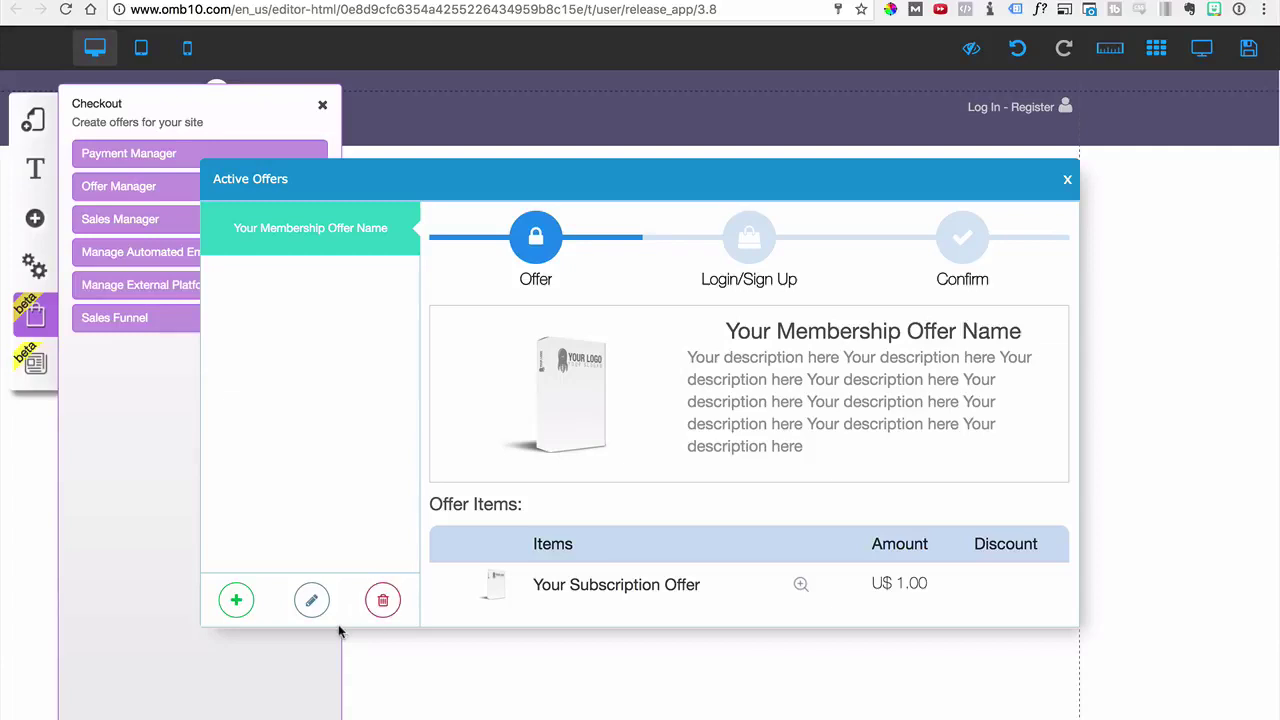
pyautogui.click(1065, 180)
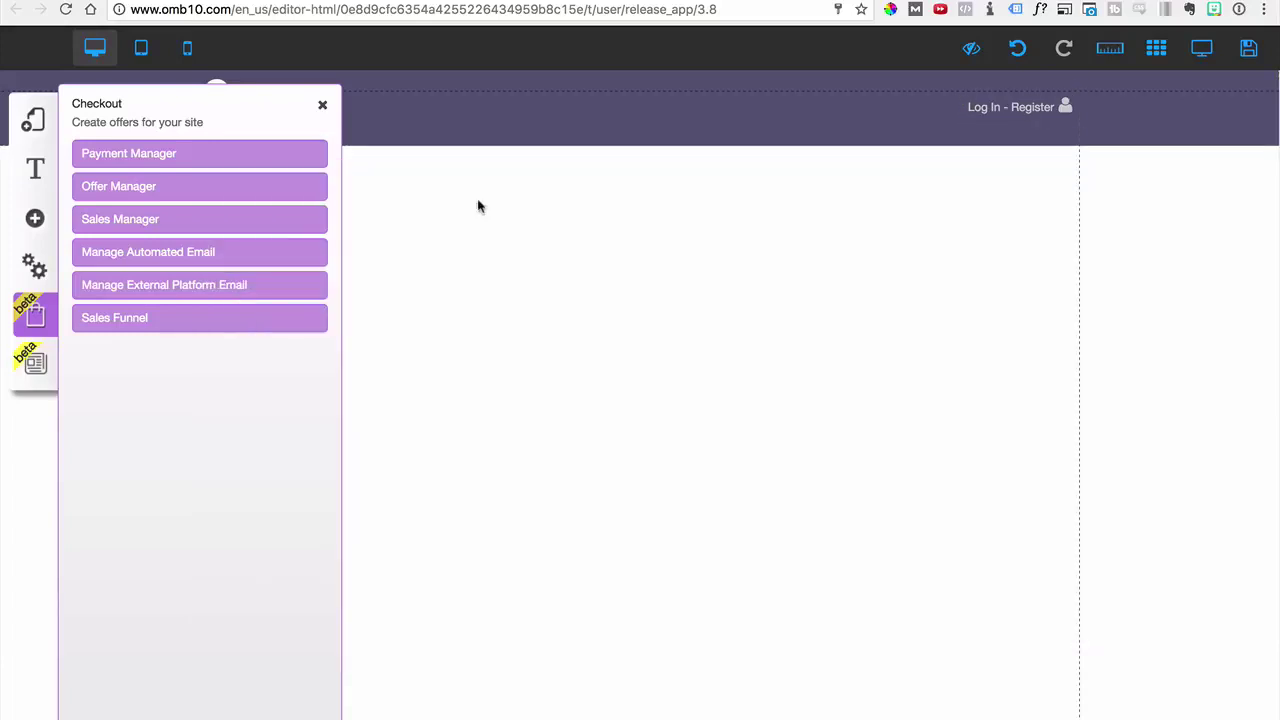
# Add a new PayPal payment account with a test nickname
pyautogui.click(123, 153)
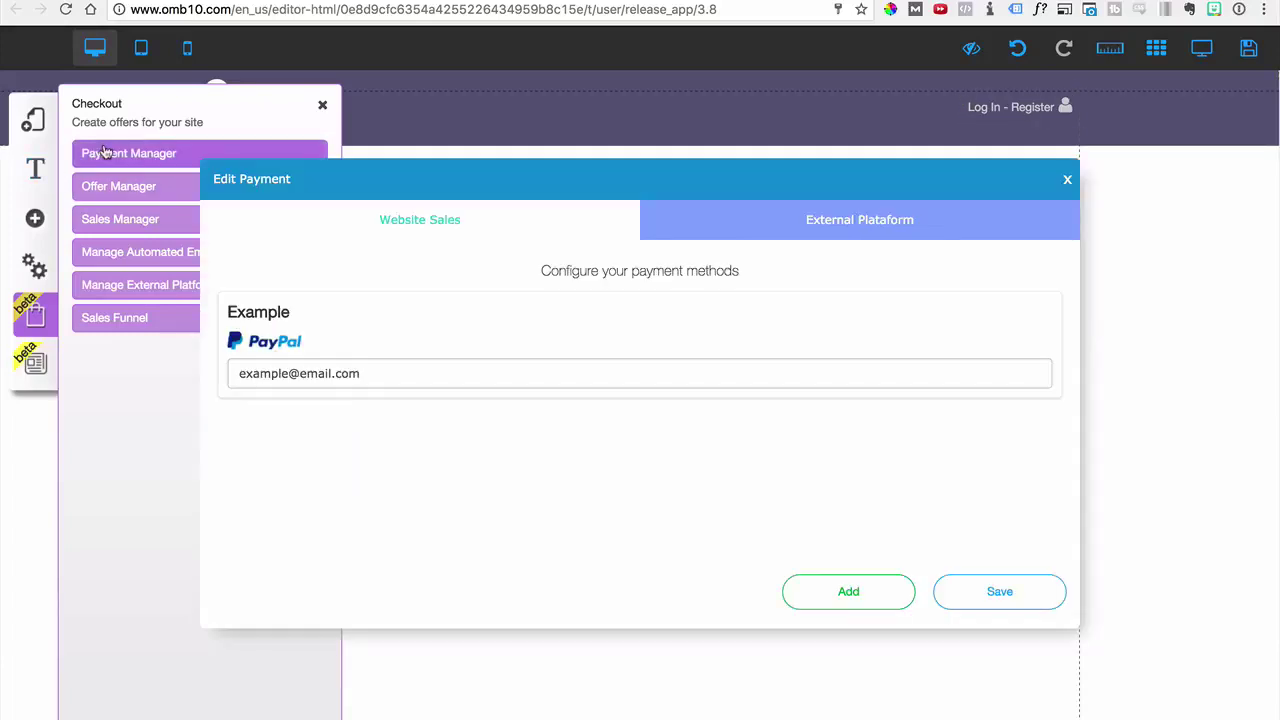
pyautogui.click(893, 605)
pyautogui.click(555, 370)
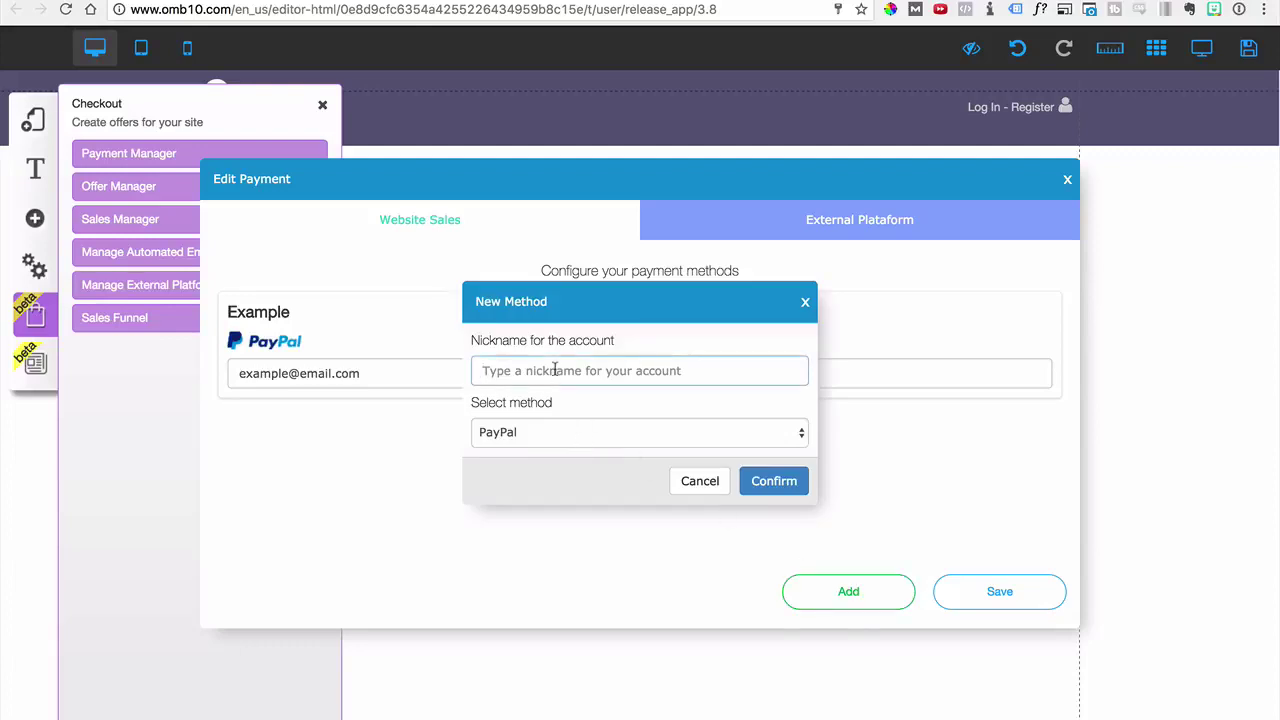
pyautogui.write('Alex - Test')
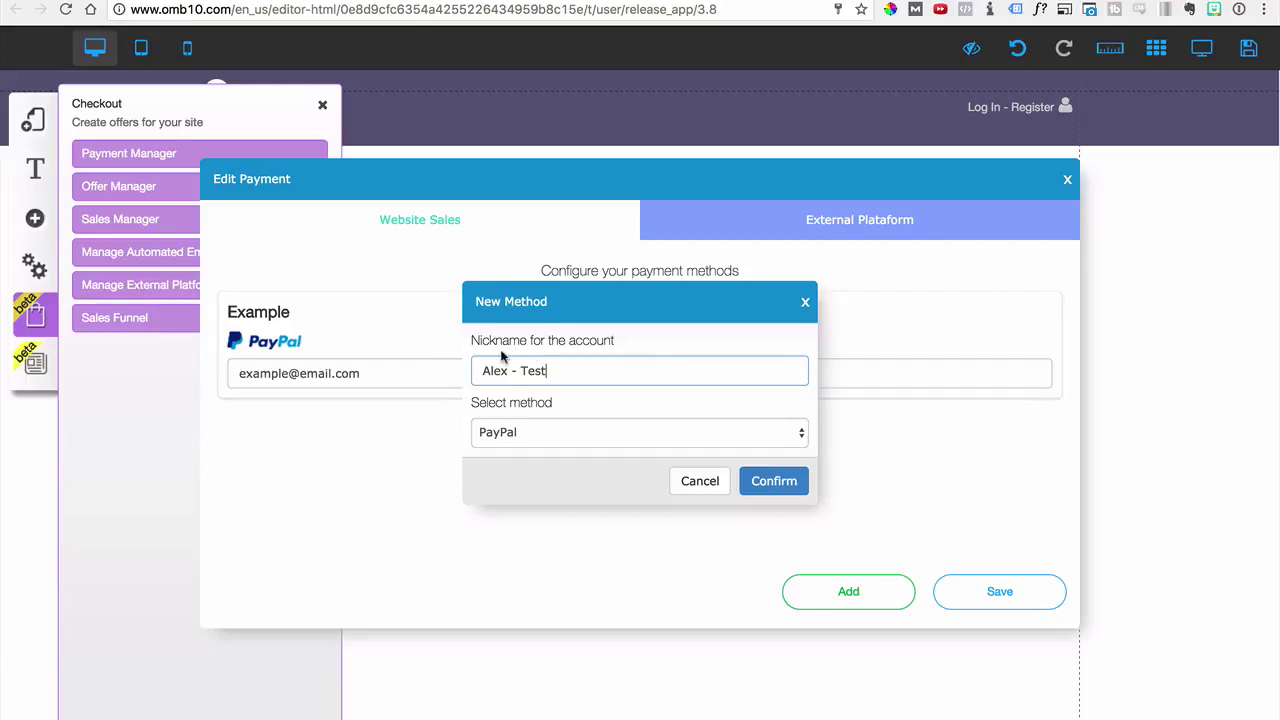
pyautogui.moveTo(603, 372); pyautogui.dragTo(451, 372)
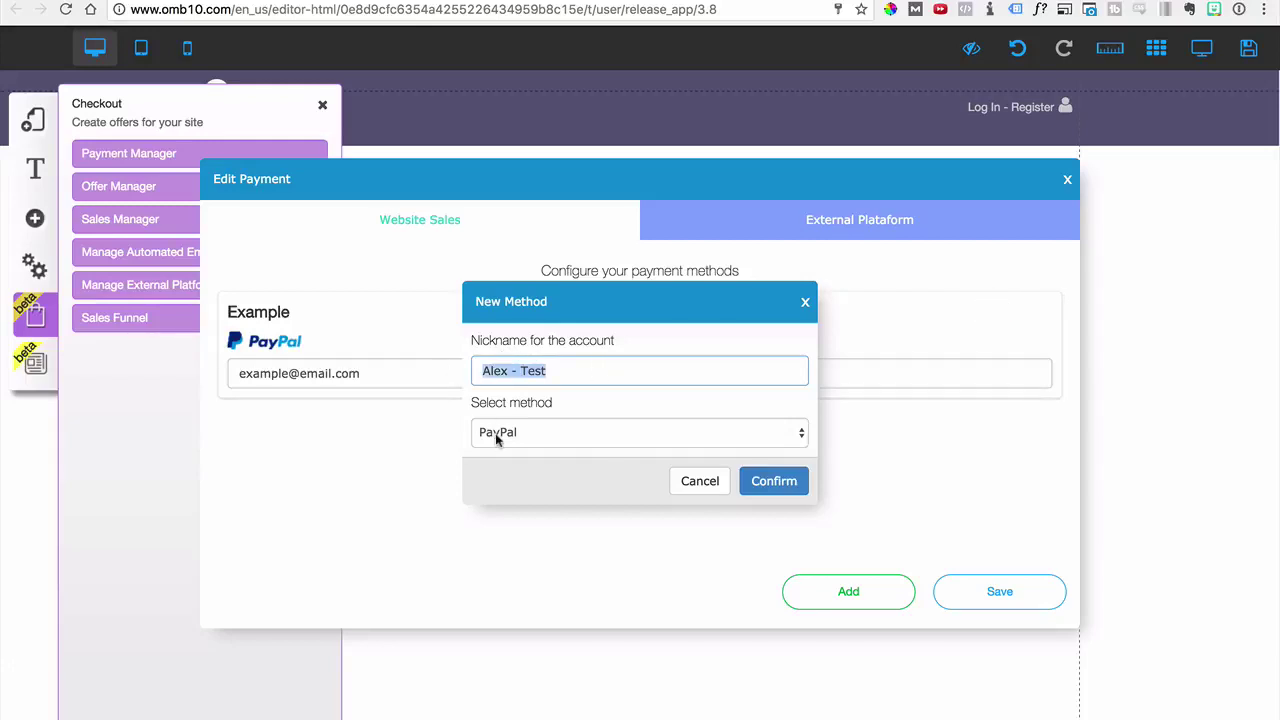
pyautogui.click(548, 430)
pyautogui.click(542, 474)
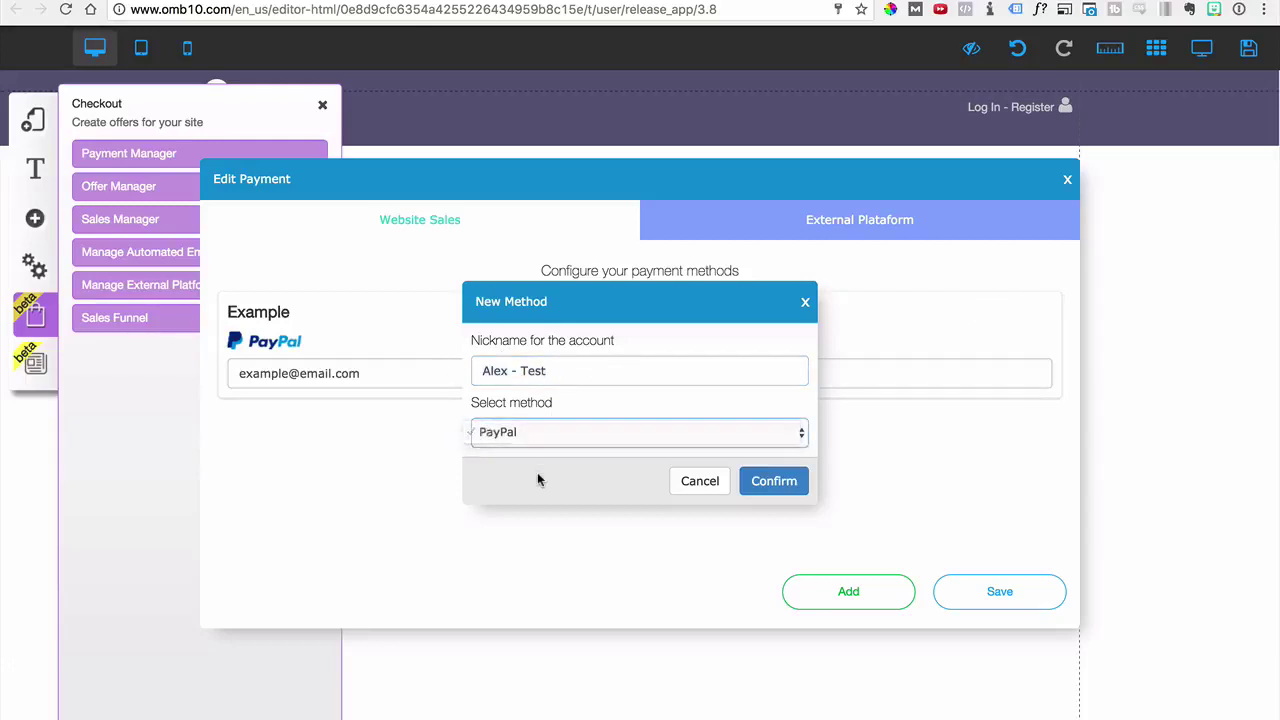
pyautogui.click(765, 477)
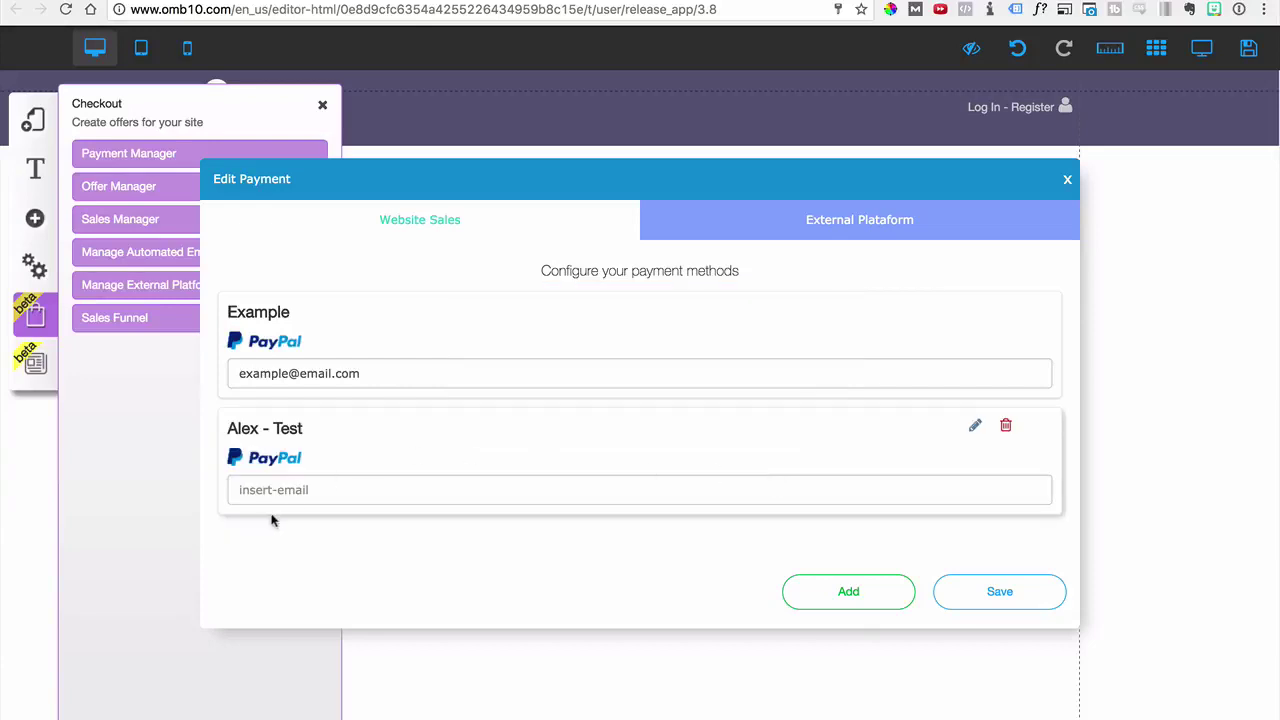
# Enter the new account's email address, save it, and close the payment settings
pyautogui.click(321, 488)
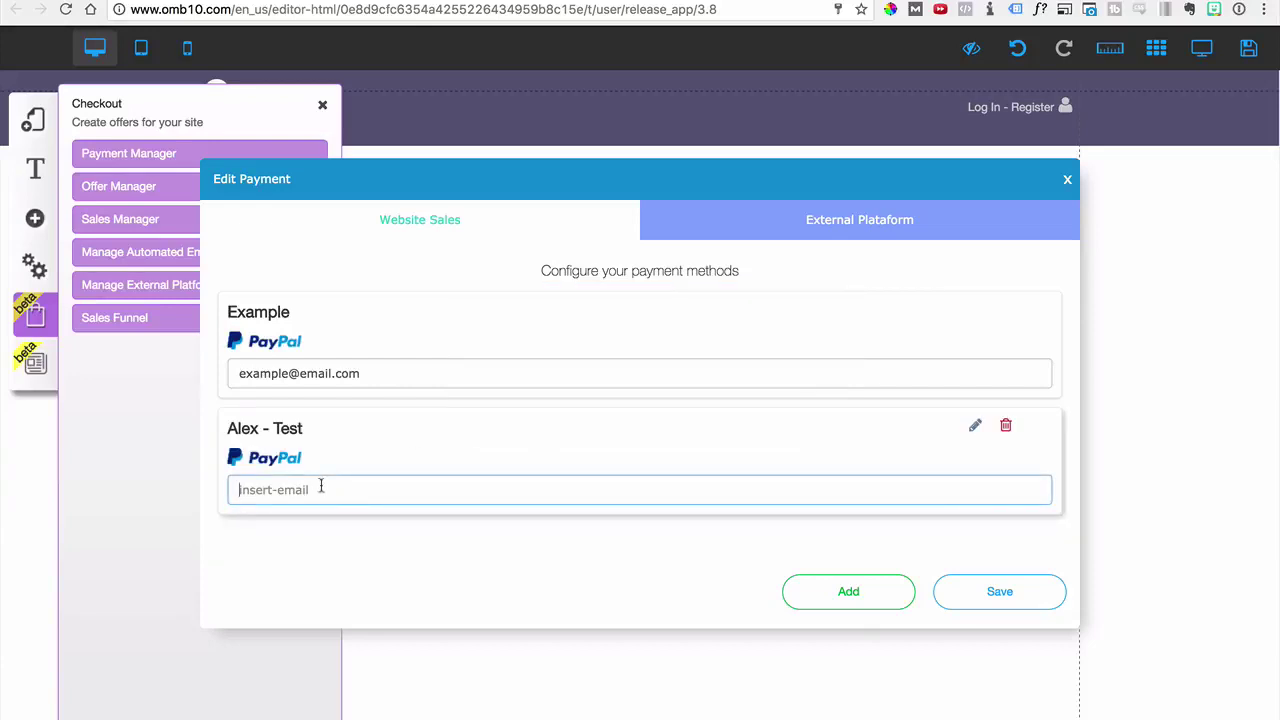
pyautogui.write('emailgoeshere@gmail.com')
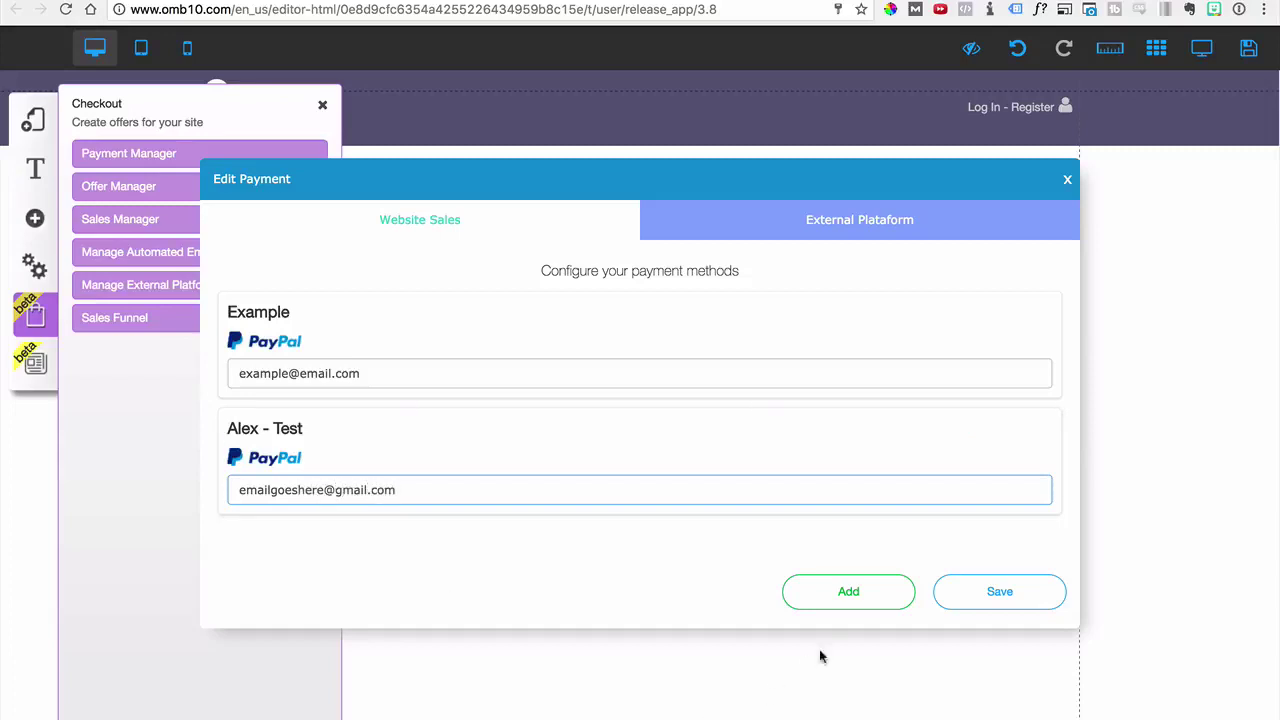
pyautogui.click(1025, 610)
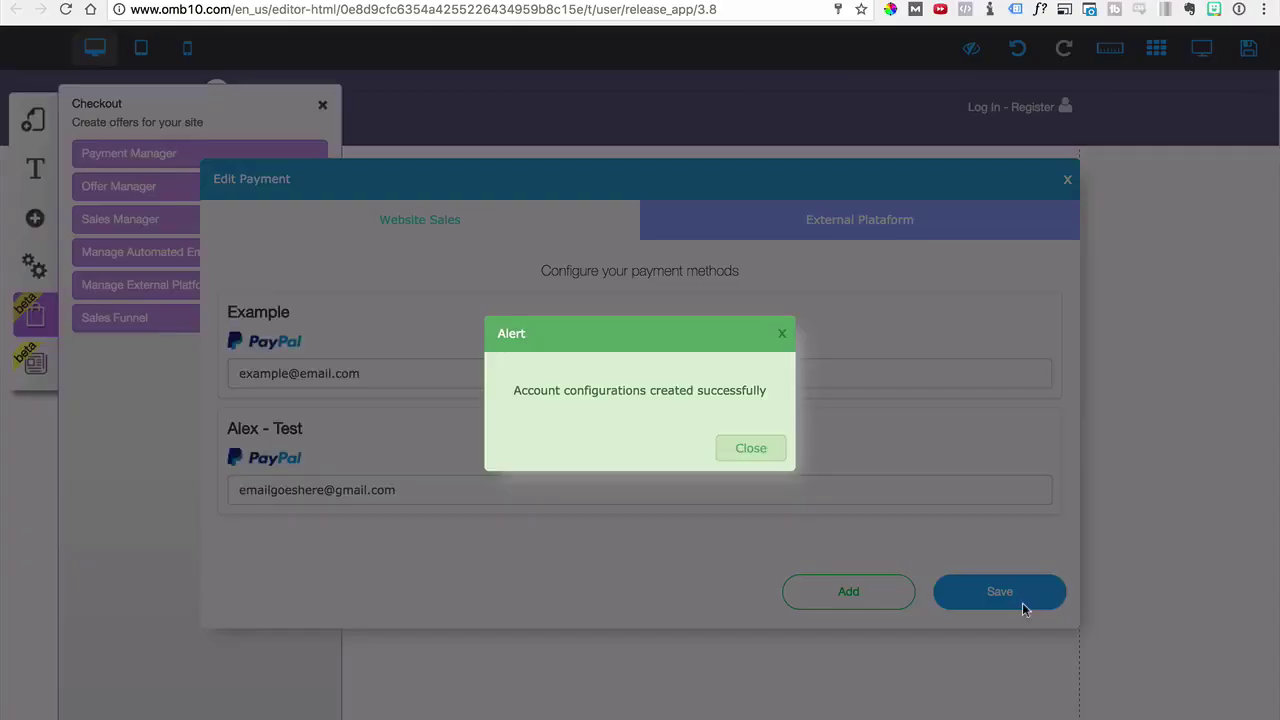
pyautogui.click(749, 448)
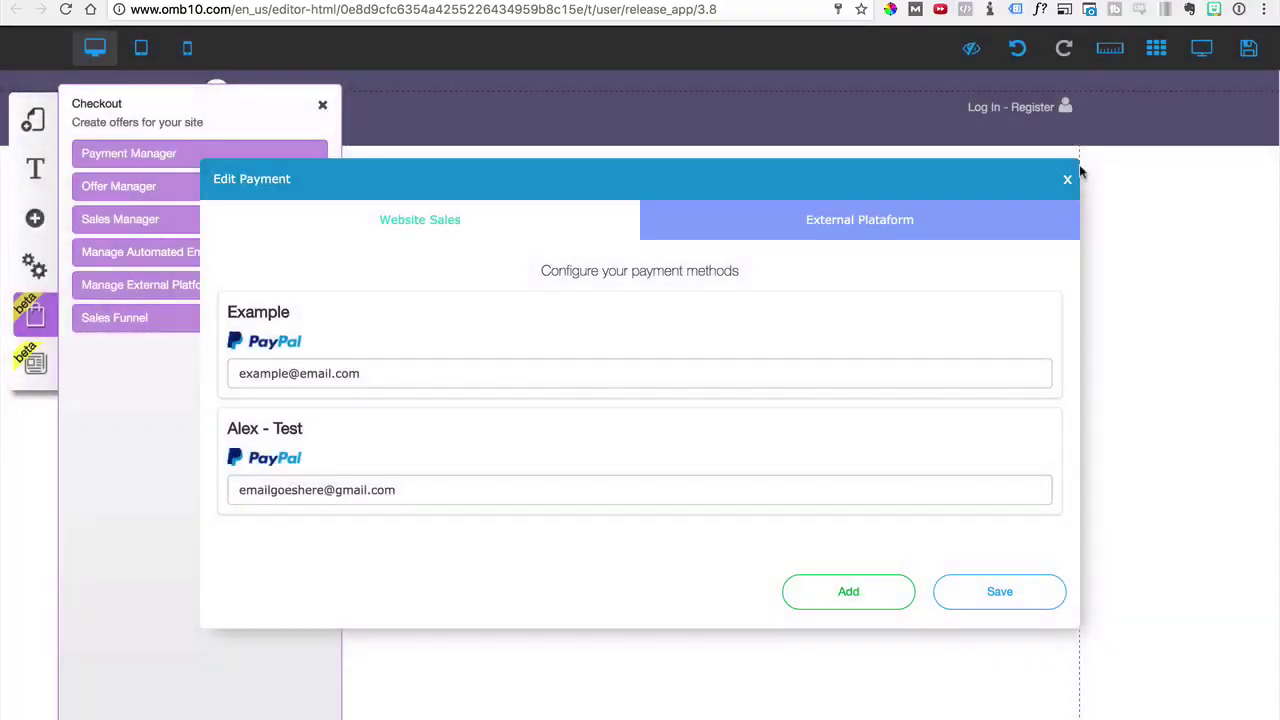
pyautogui.click(1067, 179)
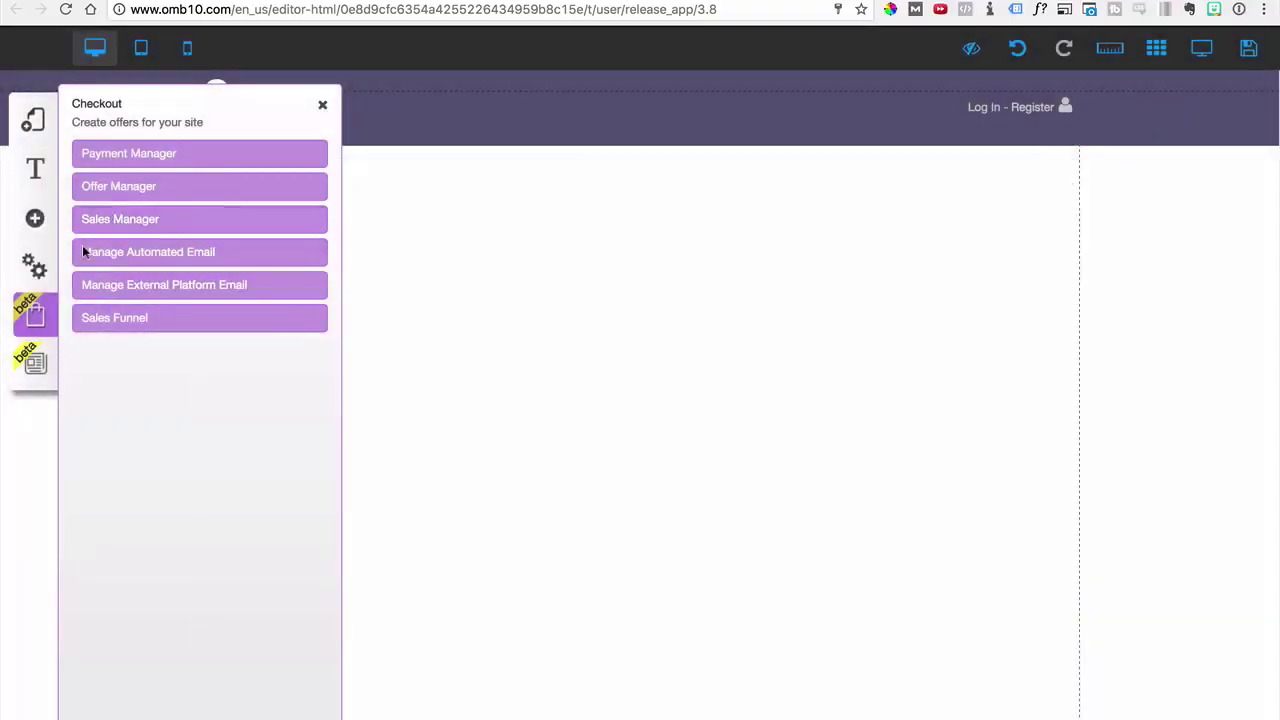
# Make the membership offer pay through the new test PayPal account, leaving currency unchanged
pyautogui.click(108, 190)
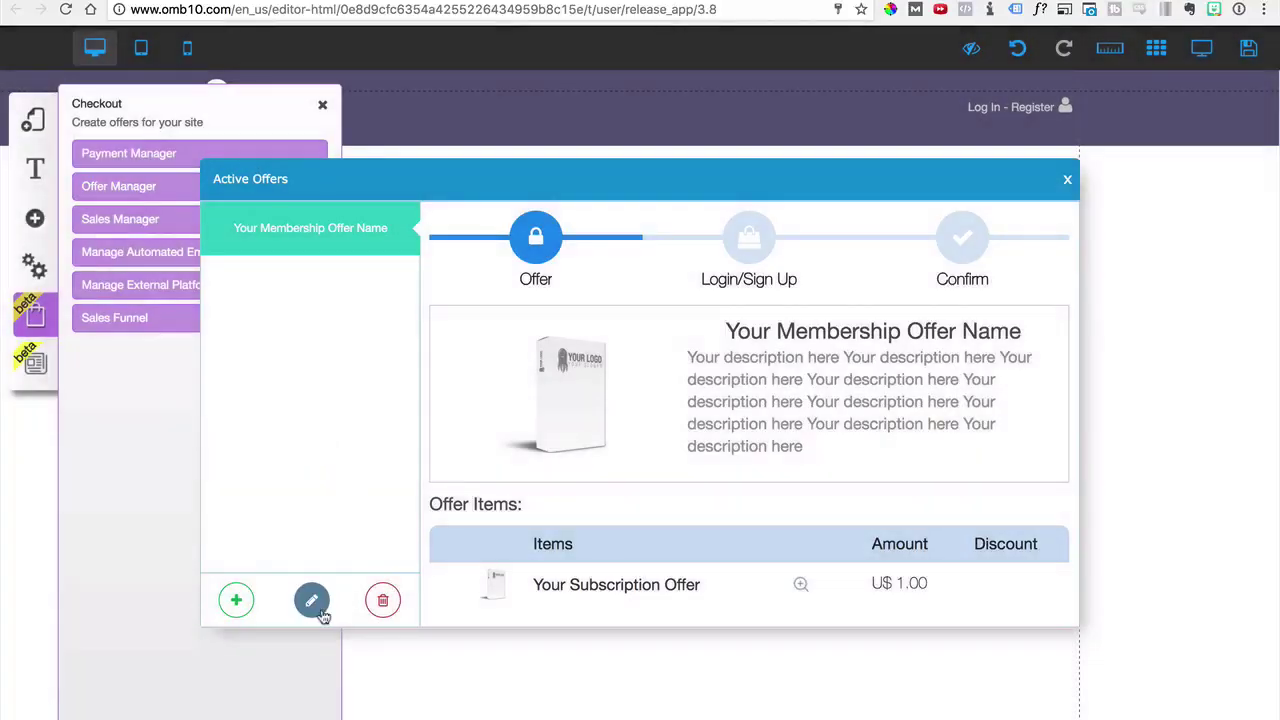
pyautogui.click(311, 600)
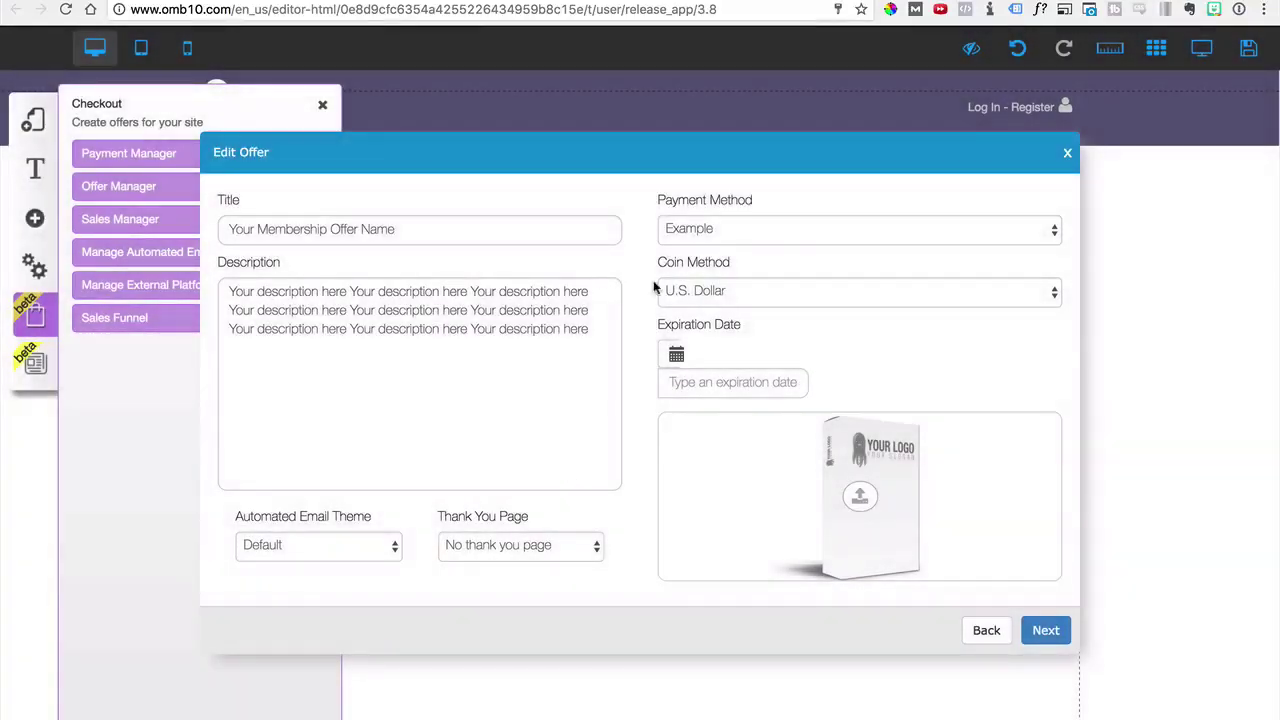
pyautogui.click(718, 238)
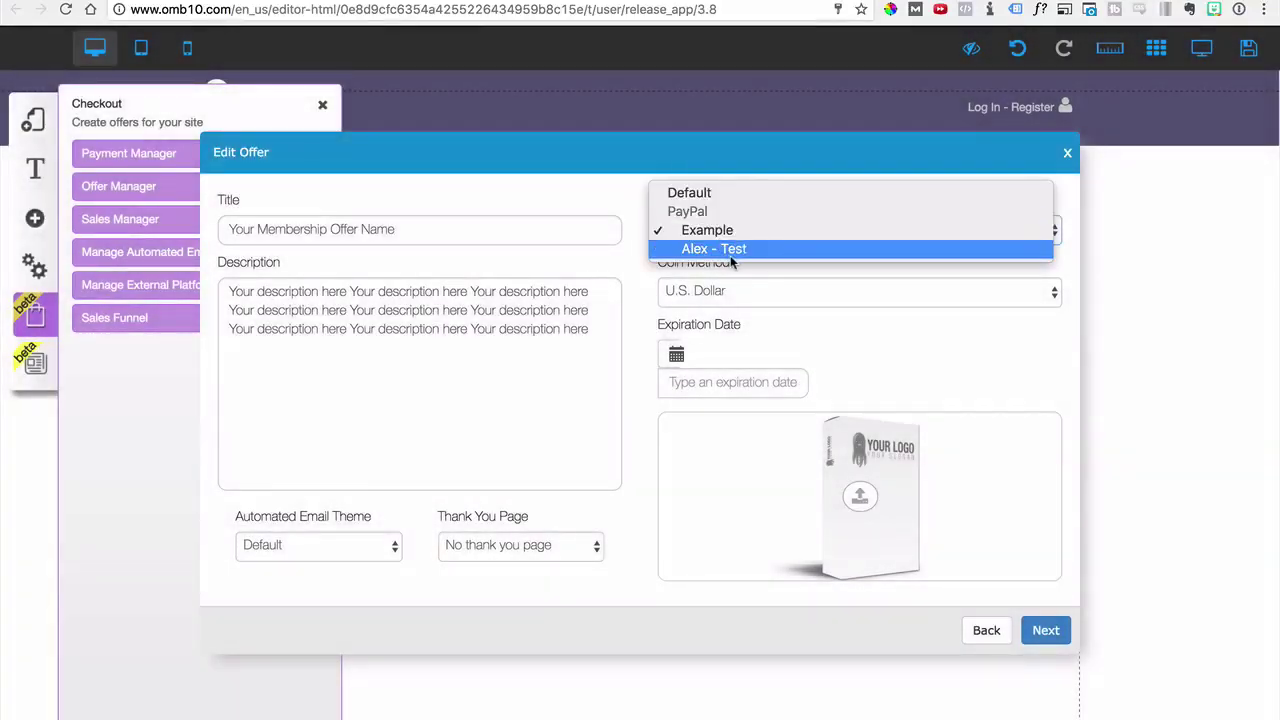
pyautogui.click(730, 257)
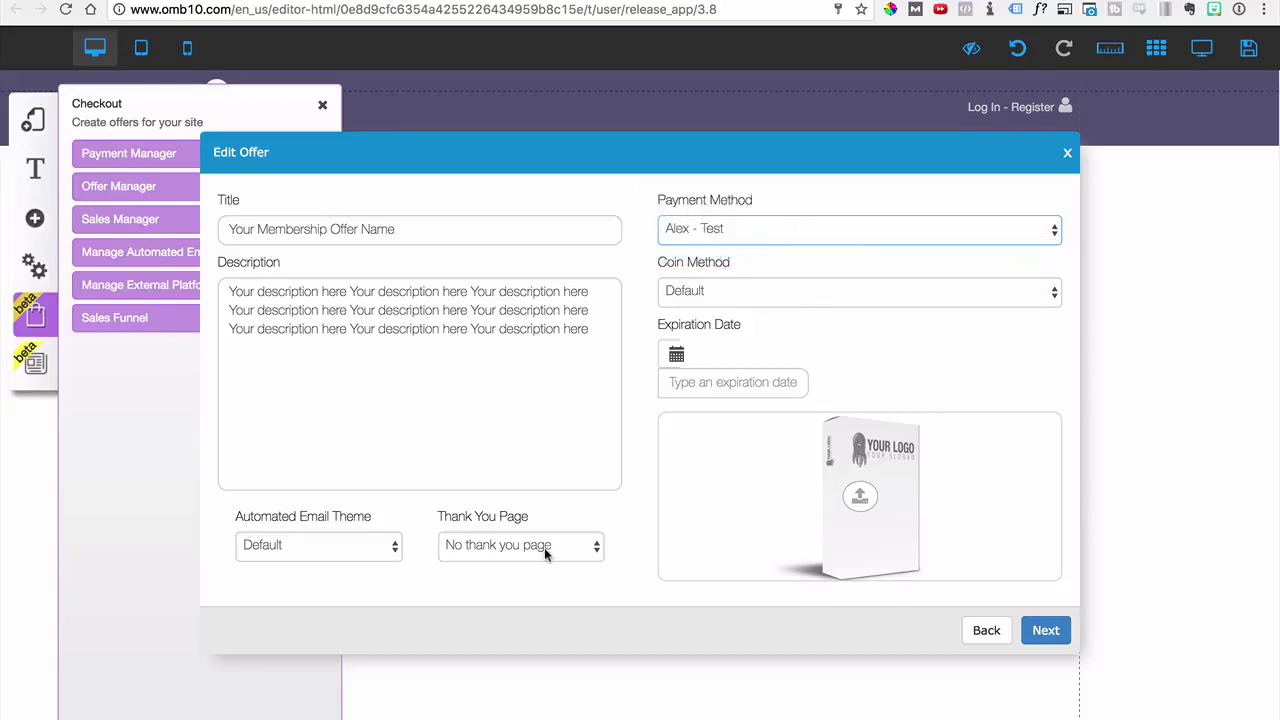
pyautogui.click(722, 302)
pyautogui.click(689, 292)
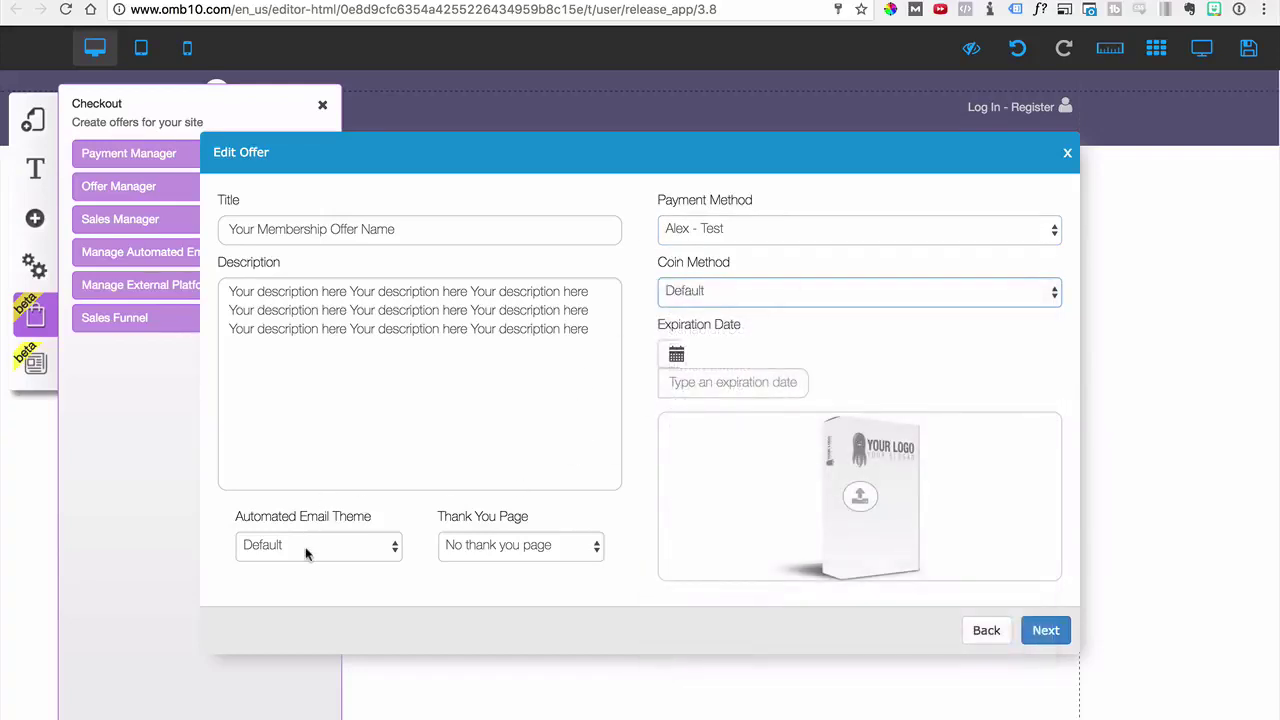
pyautogui.click(777, 291)
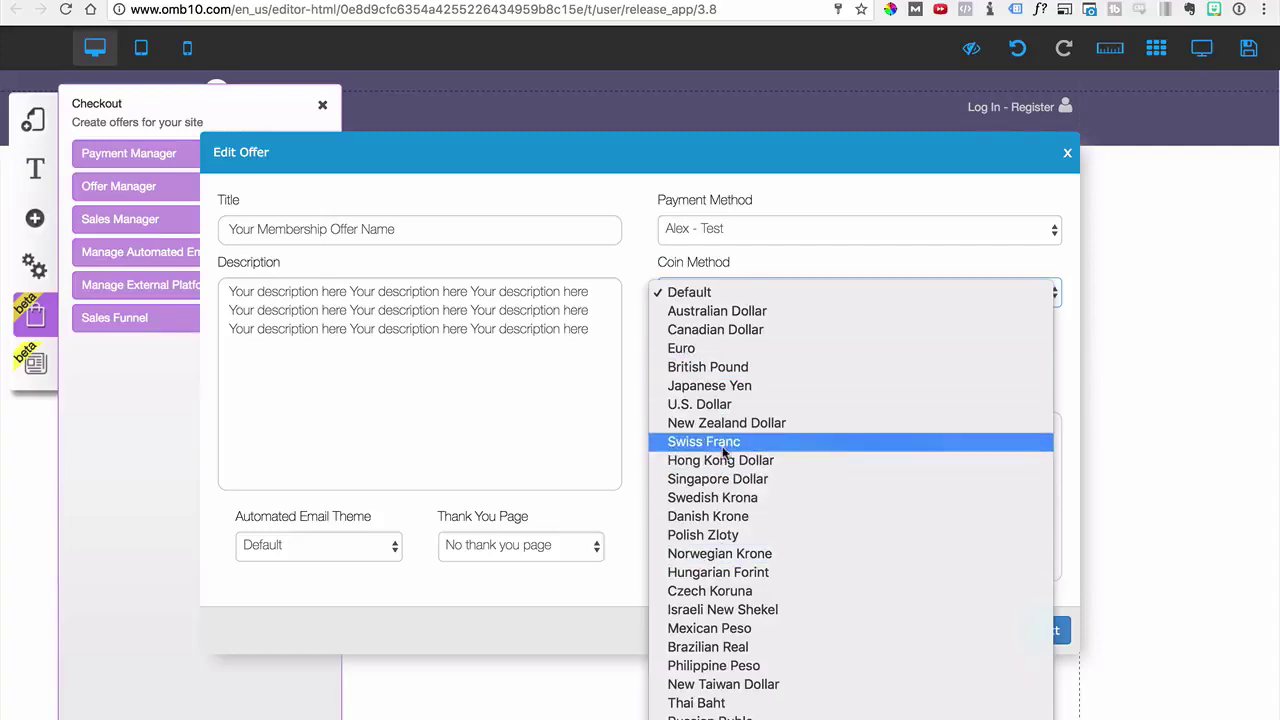
pyautogui.click(510, 468)
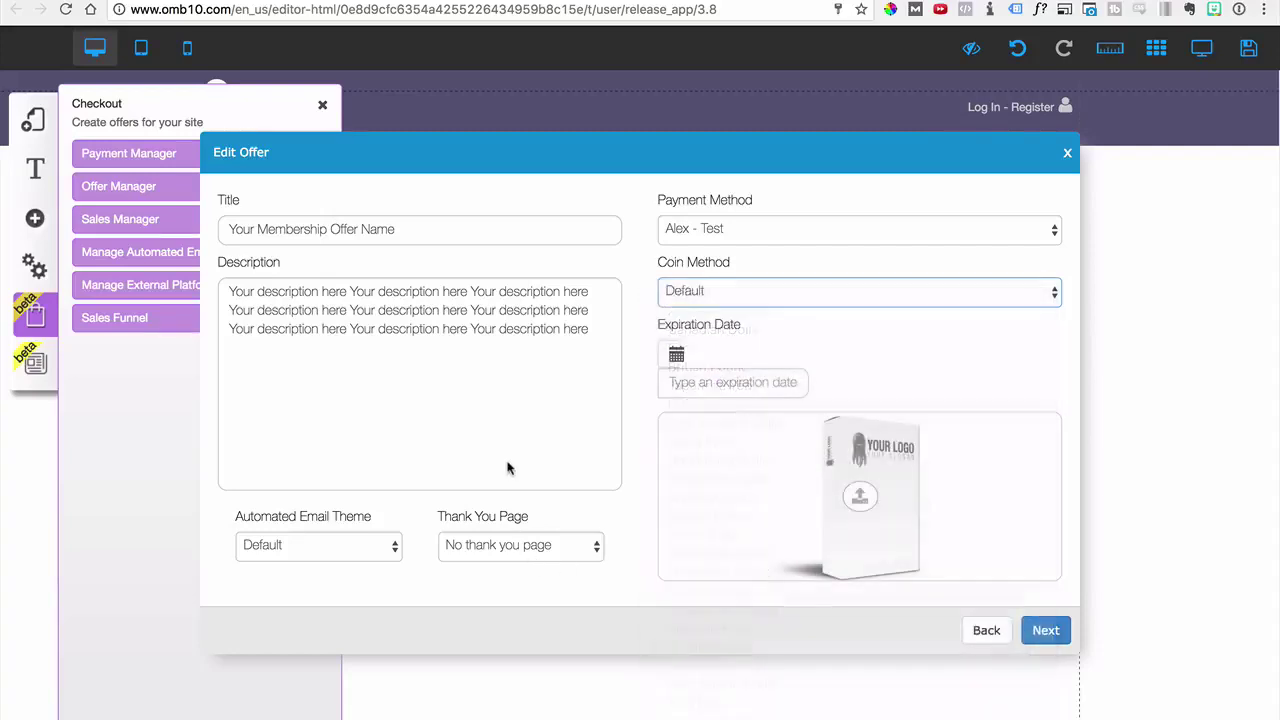
# Keep the Default automated email theme and set the offer's thank-you page to Home 1
pyautogui.click(328, 538)
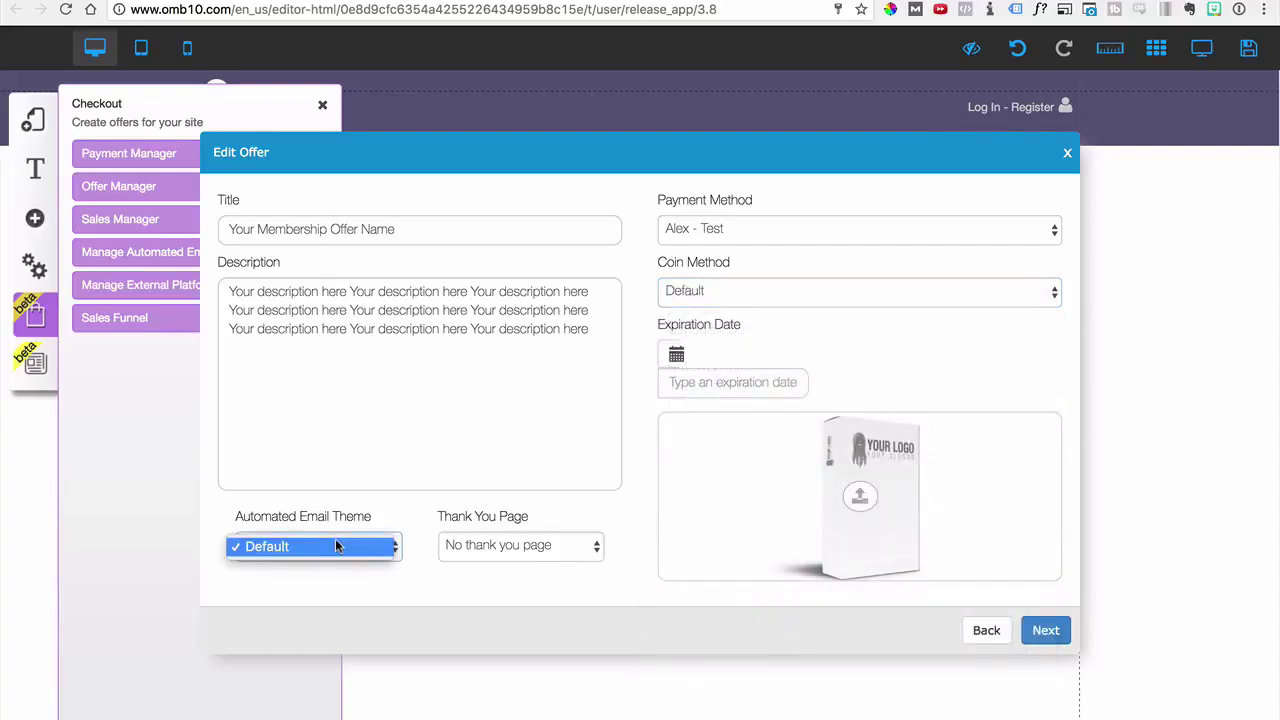
pyautogui.click(318, 597)
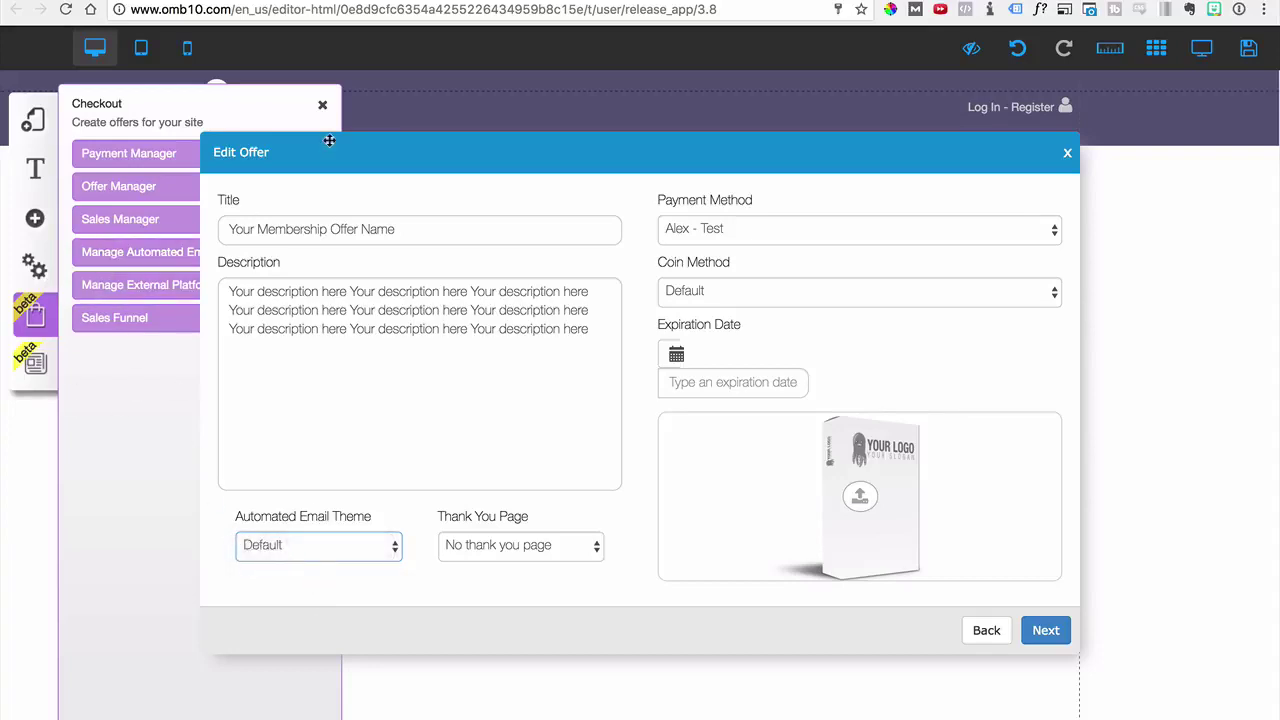
pyautogui.moveTo(337, 166); pyautogui.dragTo(504, 166)
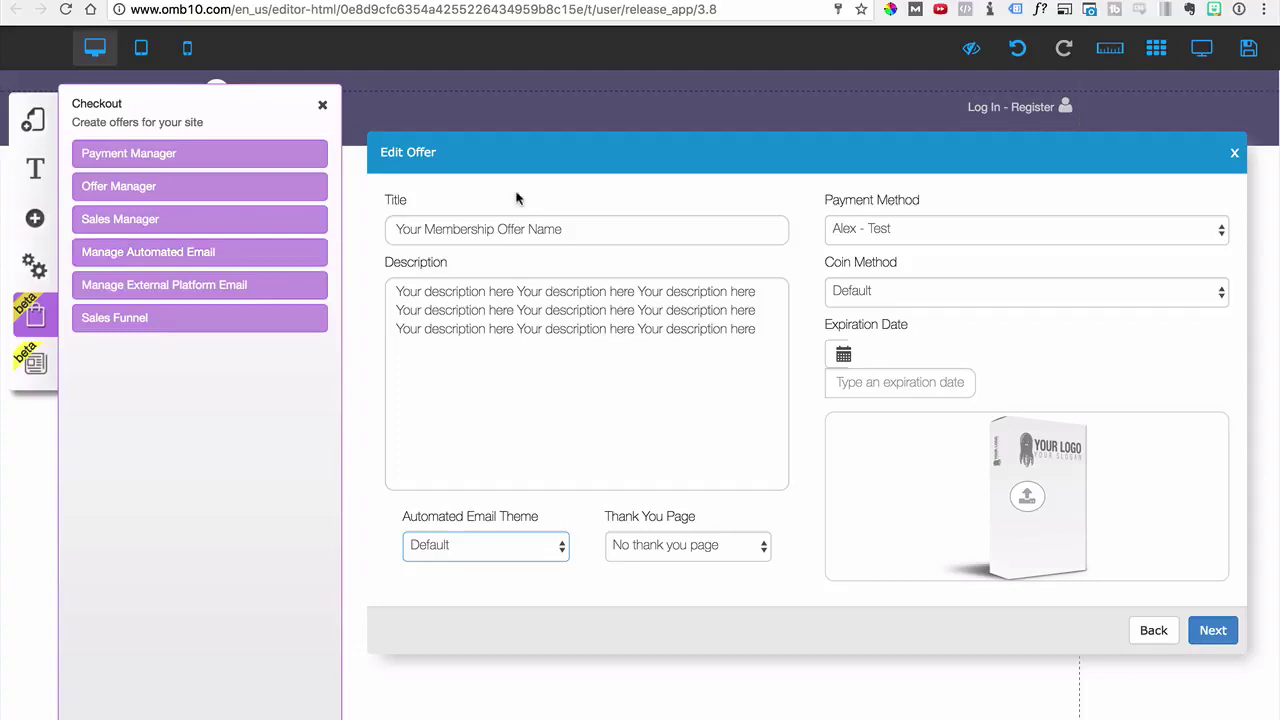
pyautogui.moveTo(608, 162); pyautogui.dragTo(443, 127)
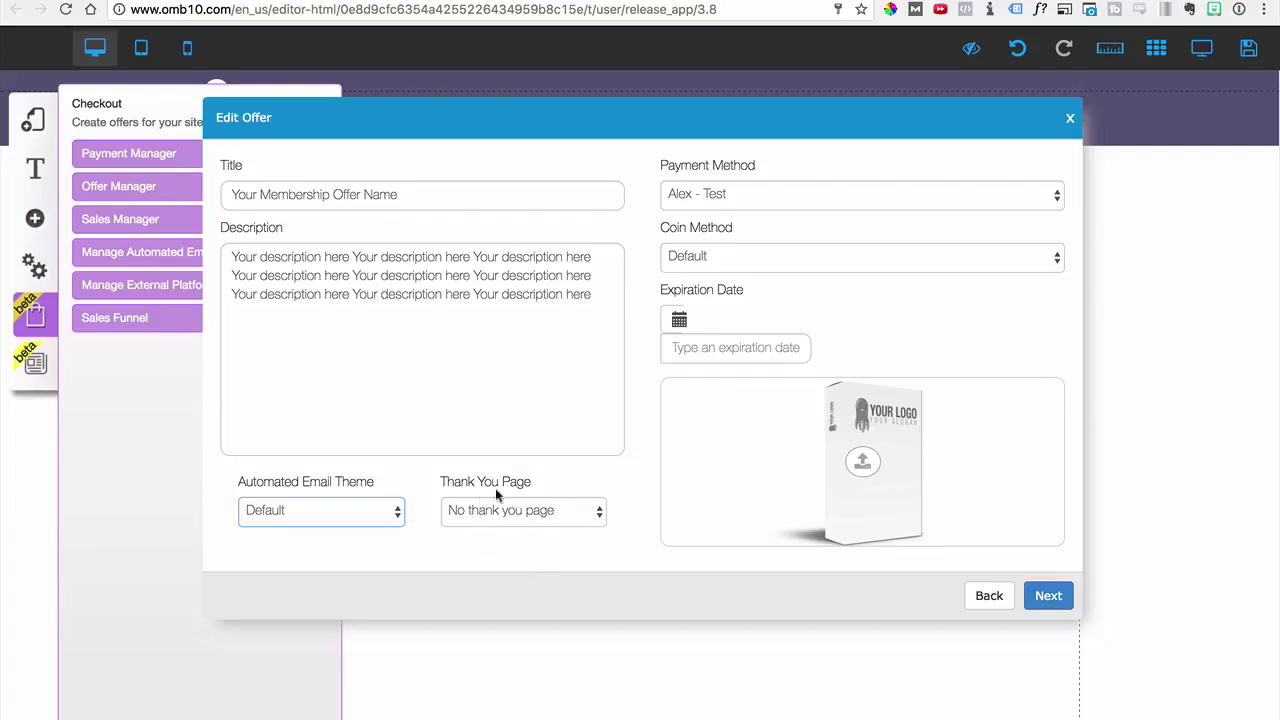
pyautogui.click(534, 513)
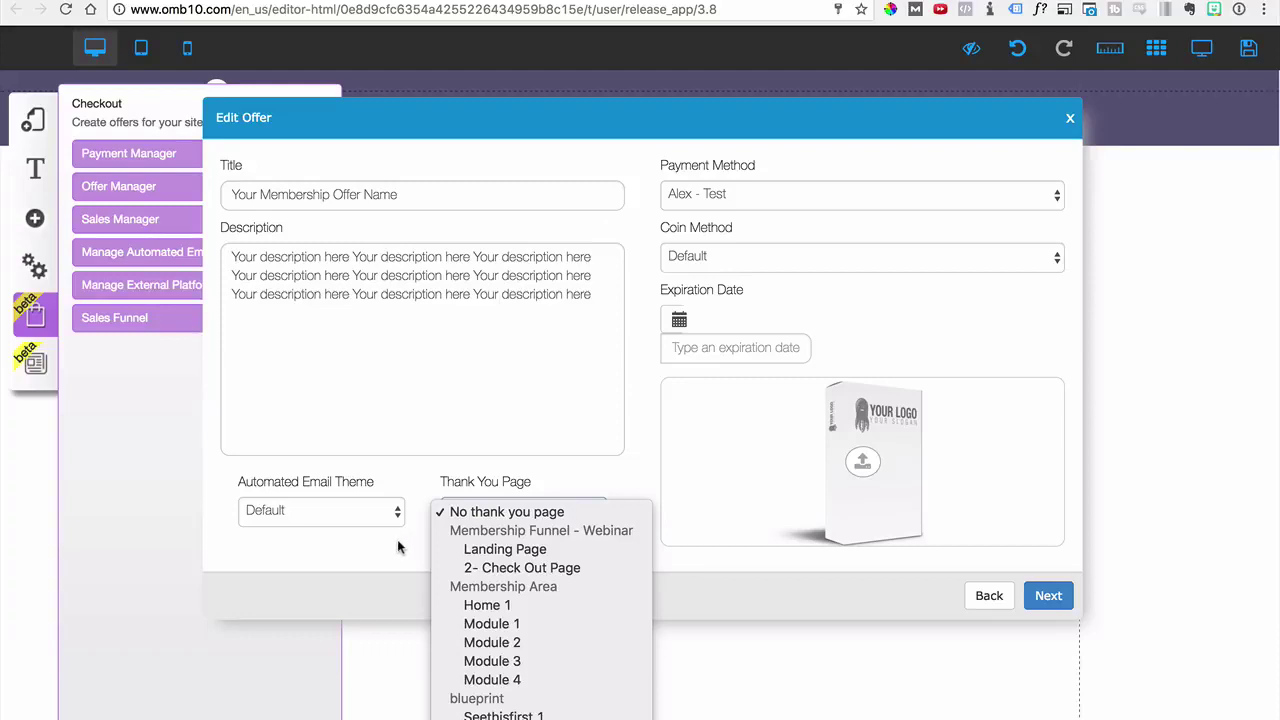
pyautogui.click(487, 606)
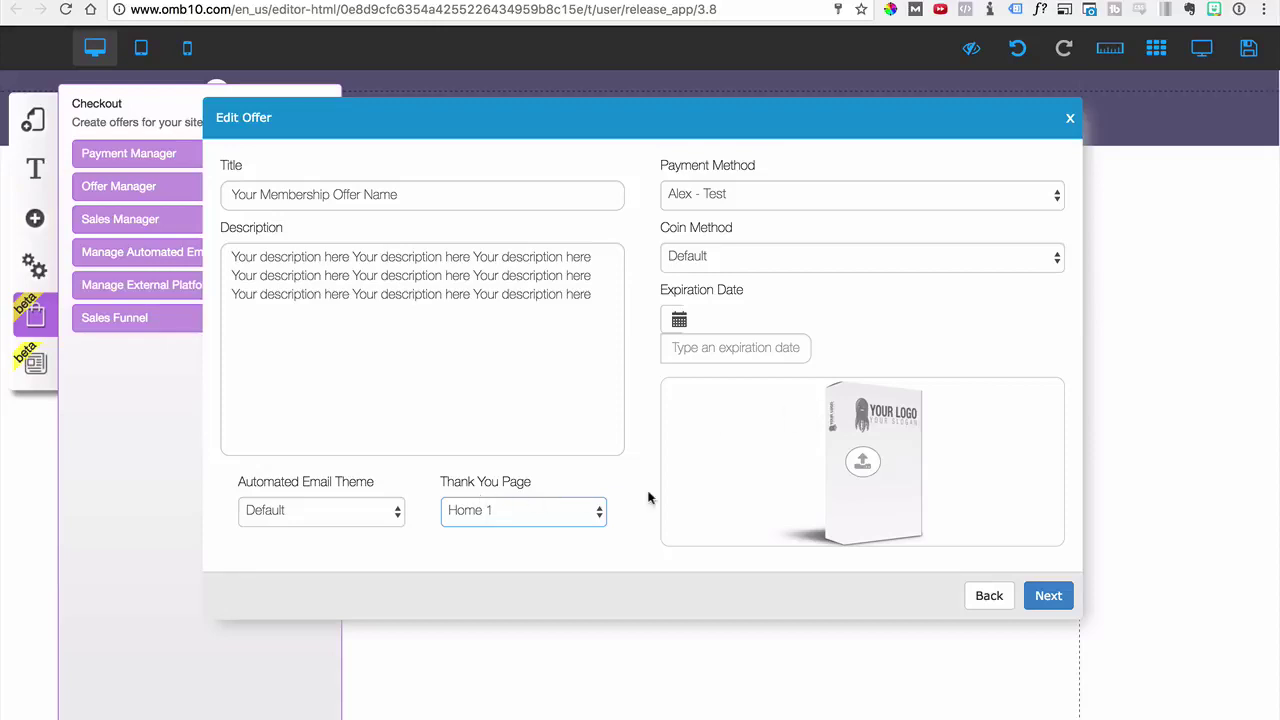
pyautogui.click(866, 470)
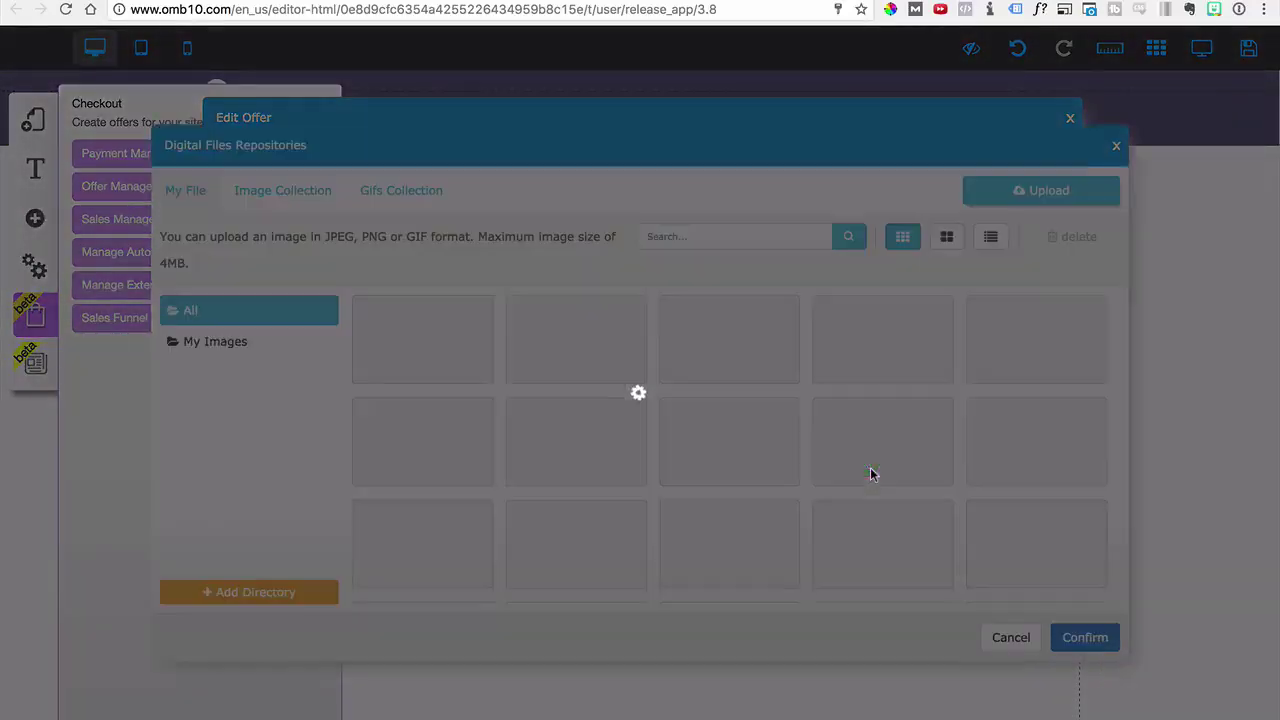
# Choose the second logo from Digital Files Repositories as the offer's product image
pyautogui.scroll(-3, 710, 412)
pyautogui.scroll(-10, 713, 418)
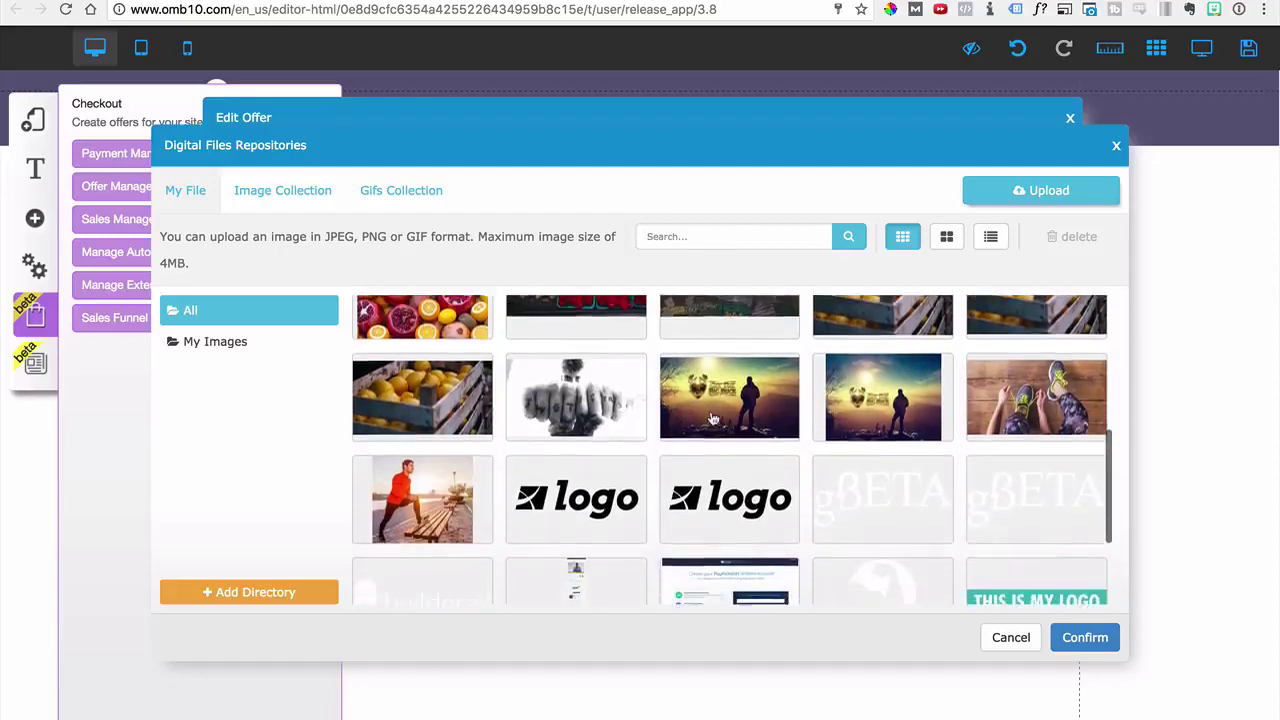
pyautogui.scroll(5, 713, 418)
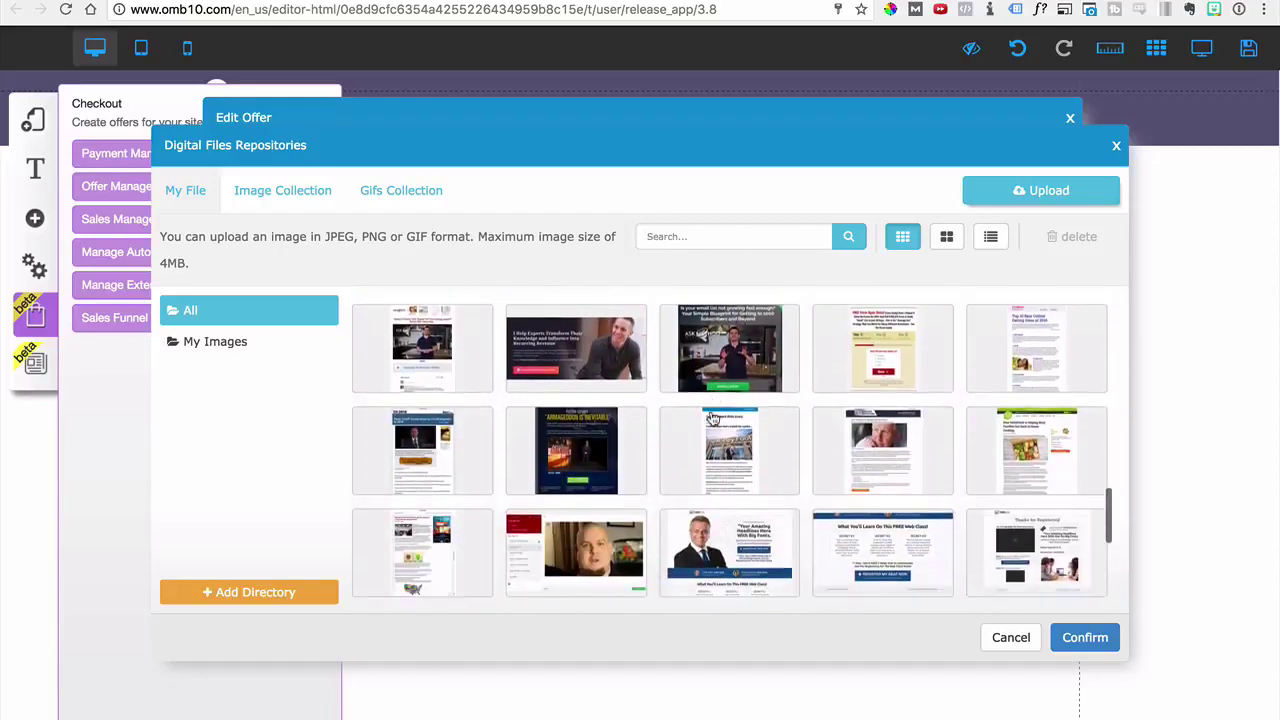
pyautogui.scroll(4, 713, 418)
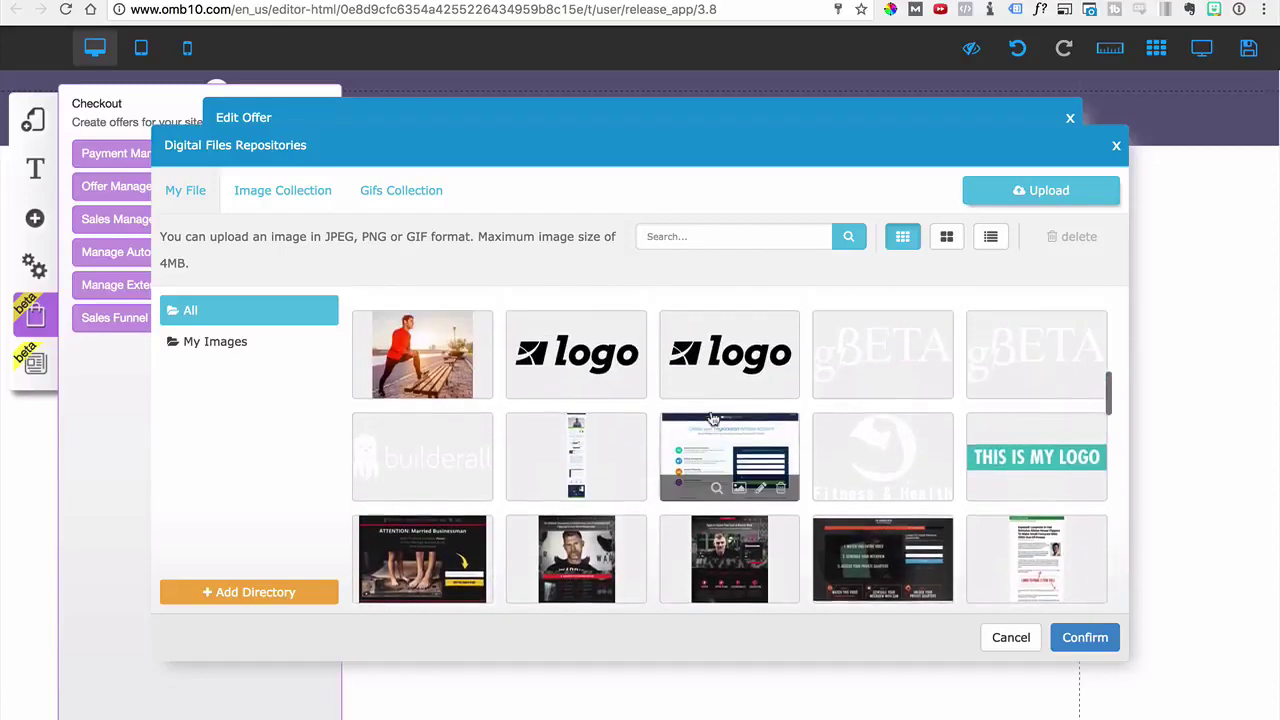
pyautogui.click(714, 396)
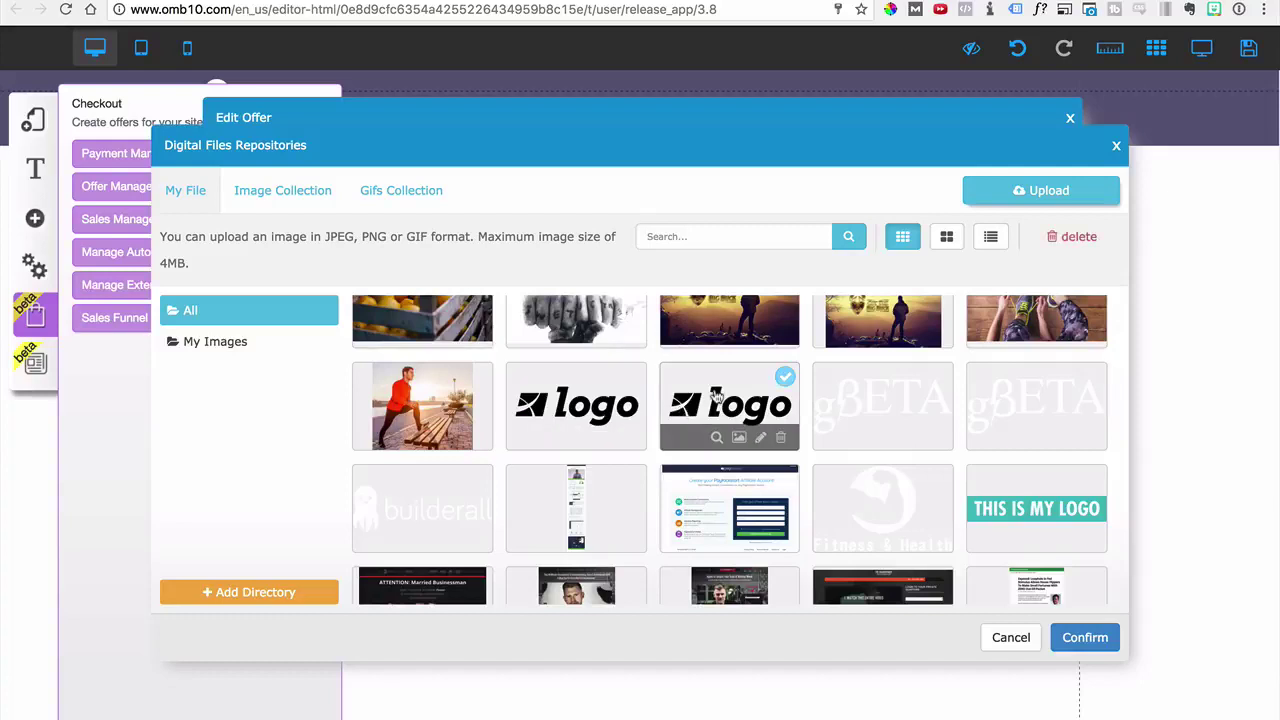
pyautogui.click(1085, 637)
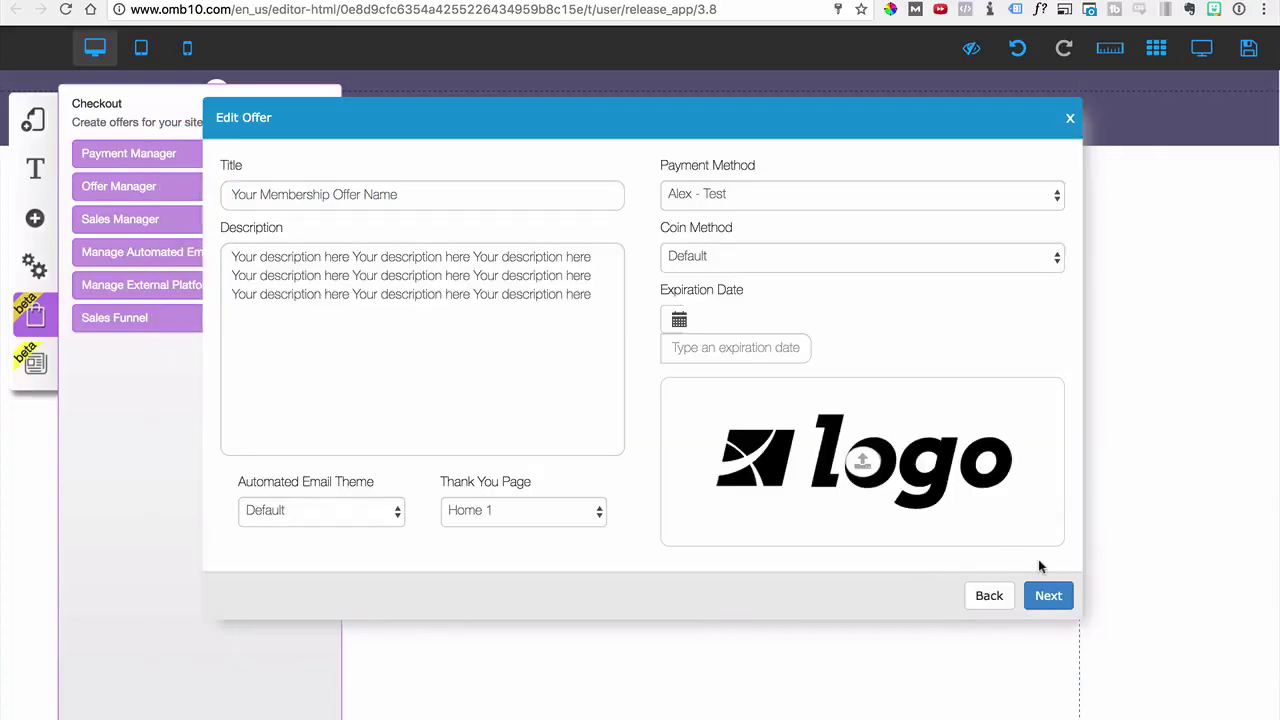
# Set the offer's Coin Method to U.S. Dollar and continue to the Edit Item list
pyautogui.click(1046, 600)
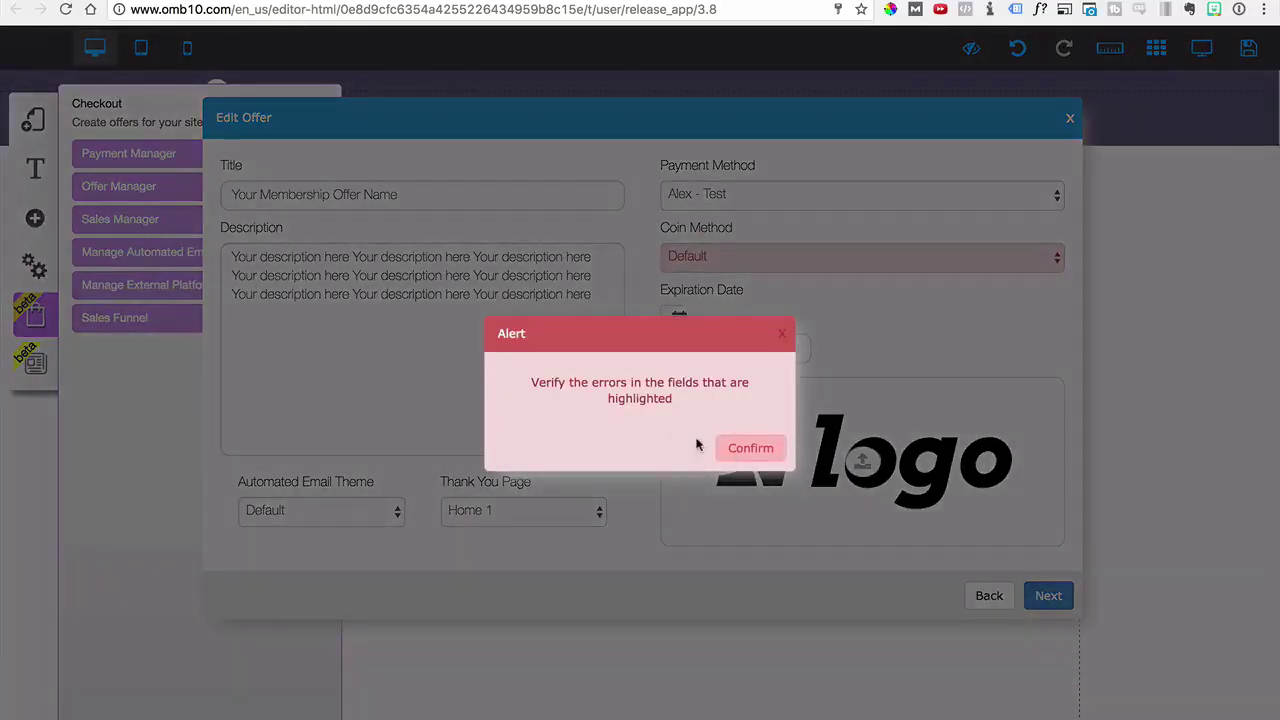
pyautogui.click(750, 449)
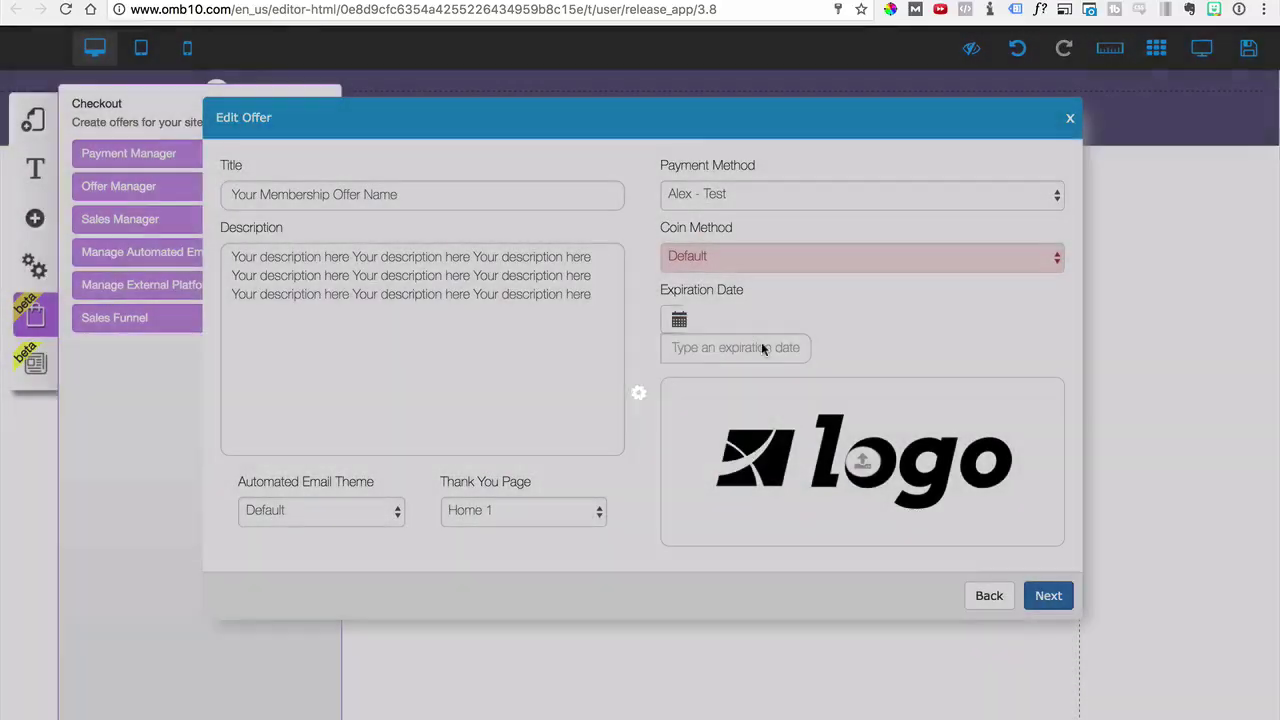
pyautogui.click(703, 258)
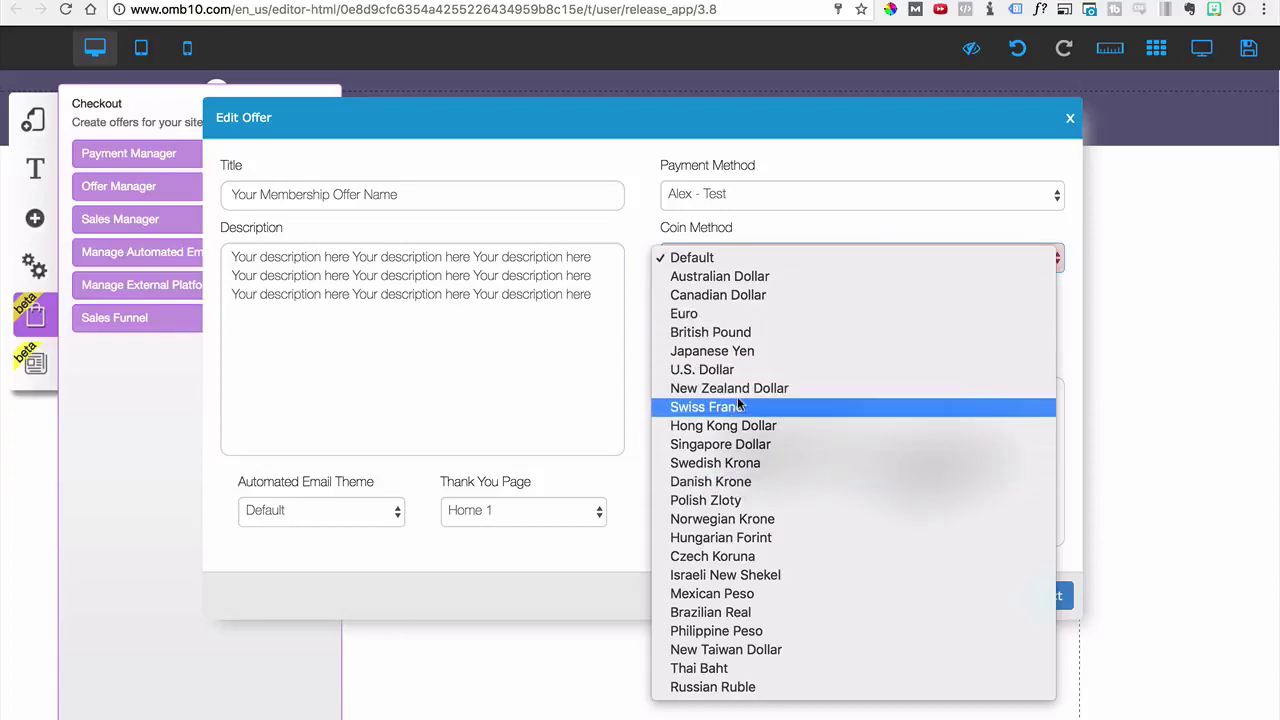
pyautogui.click(730, 370)
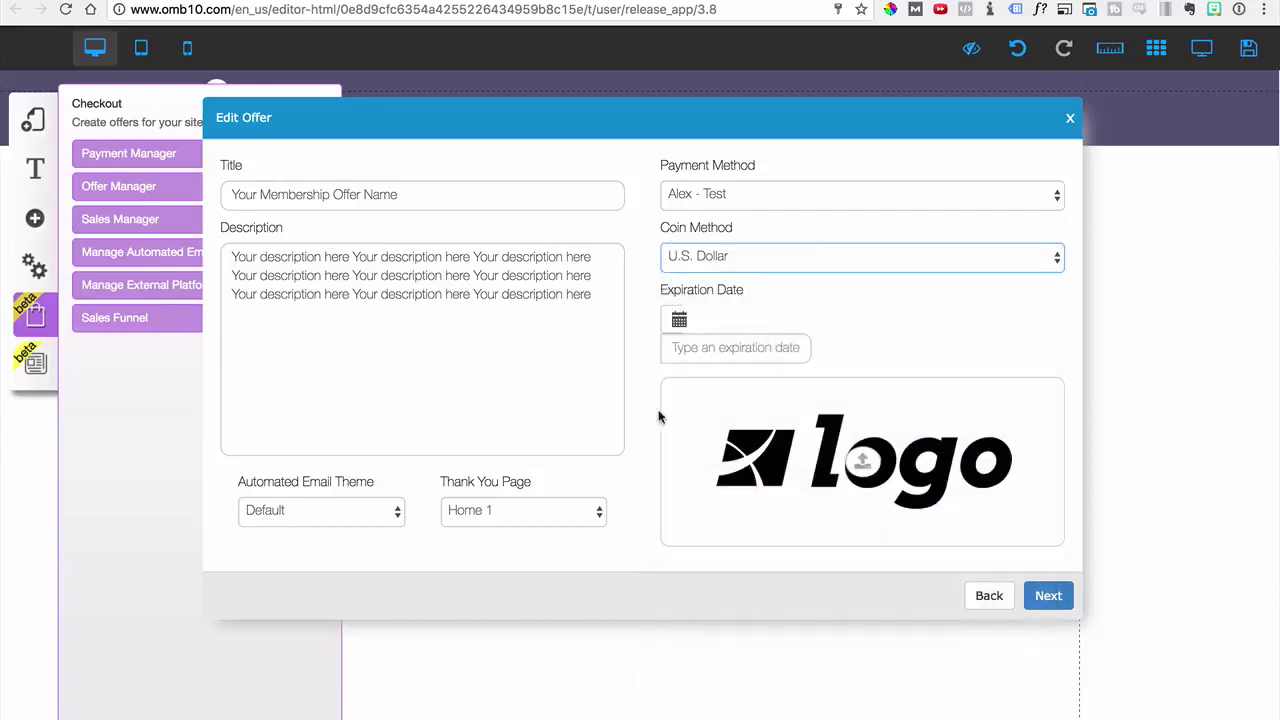
pyautogui.click(1049, 597)
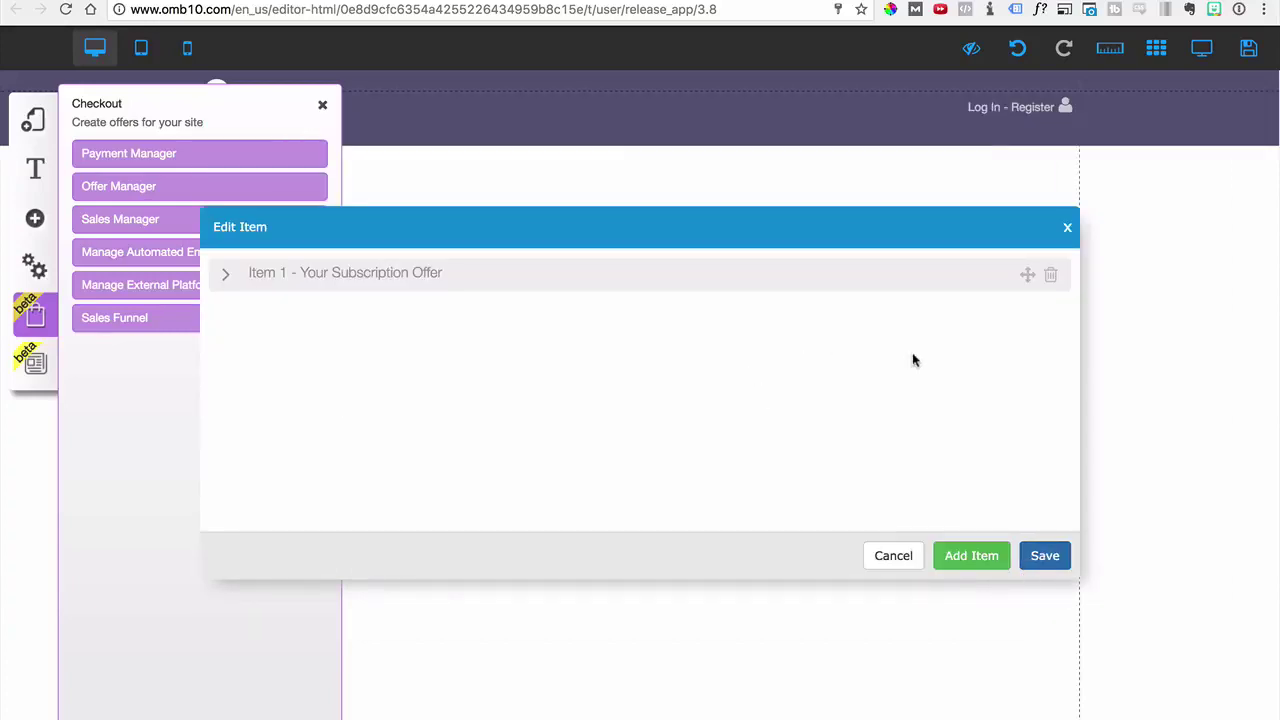
# Rename Item 1 to 'Workout PDF' and set its price to plain 1.00
pyautogui.click(226, 285)
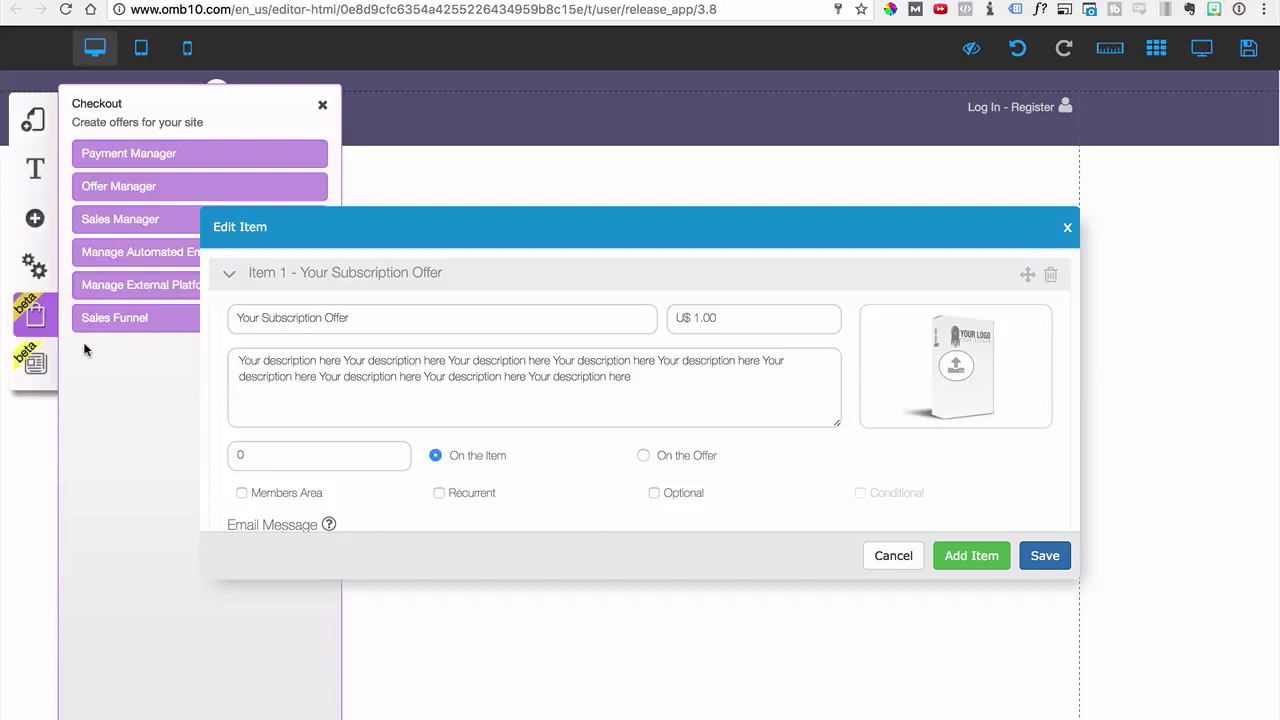
pyautogui.click(358, 314)
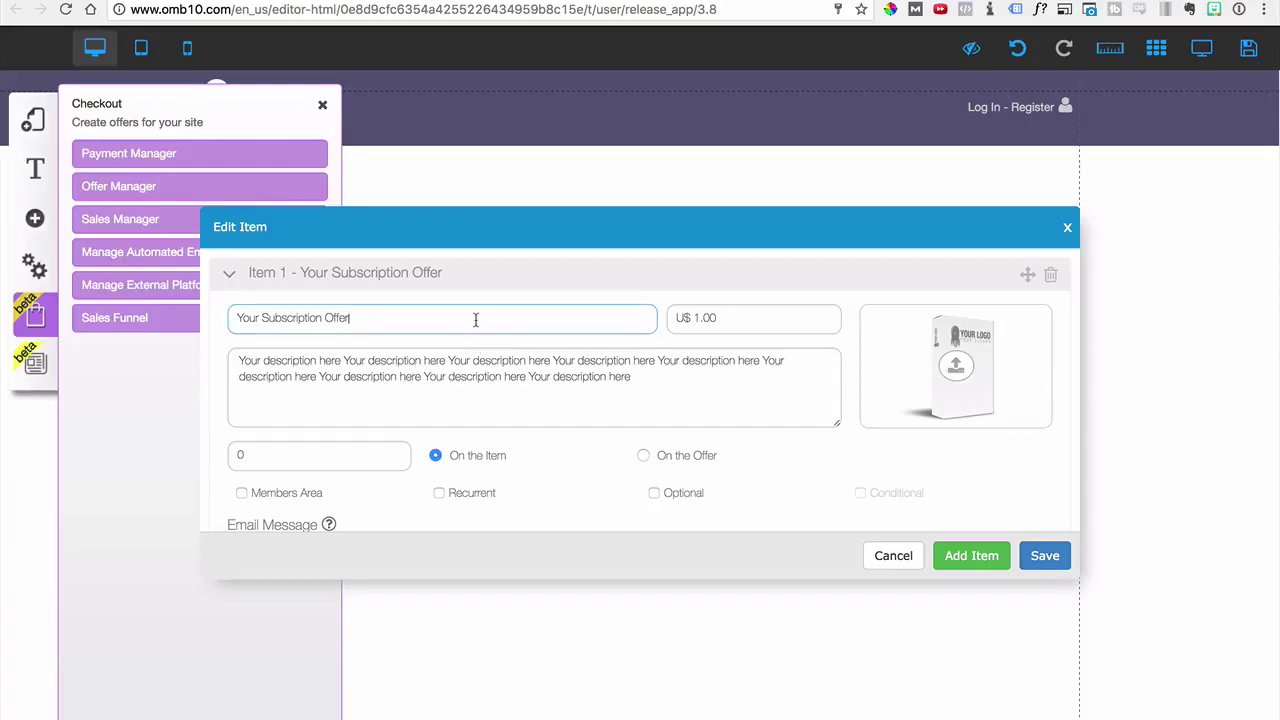
pyautogui.moveTo(447, 322); pyautogui.dragTo(230, 322)
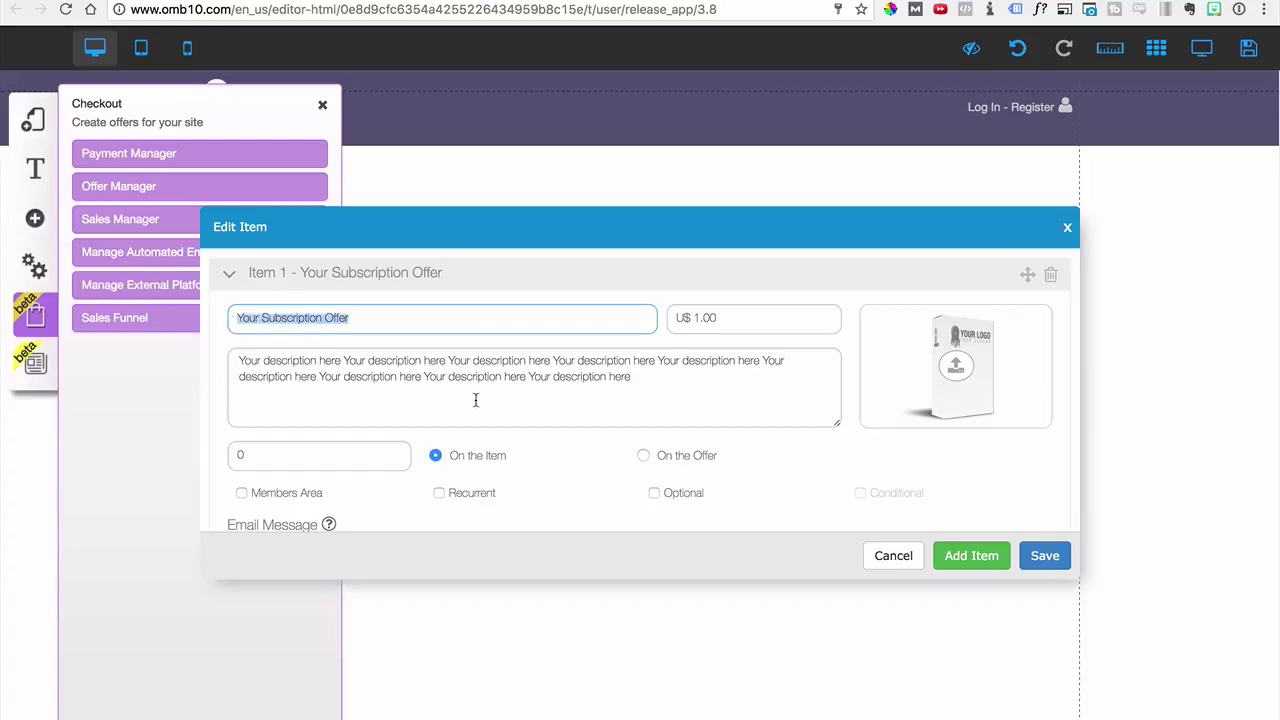
pyautogui.press('BackSpace')
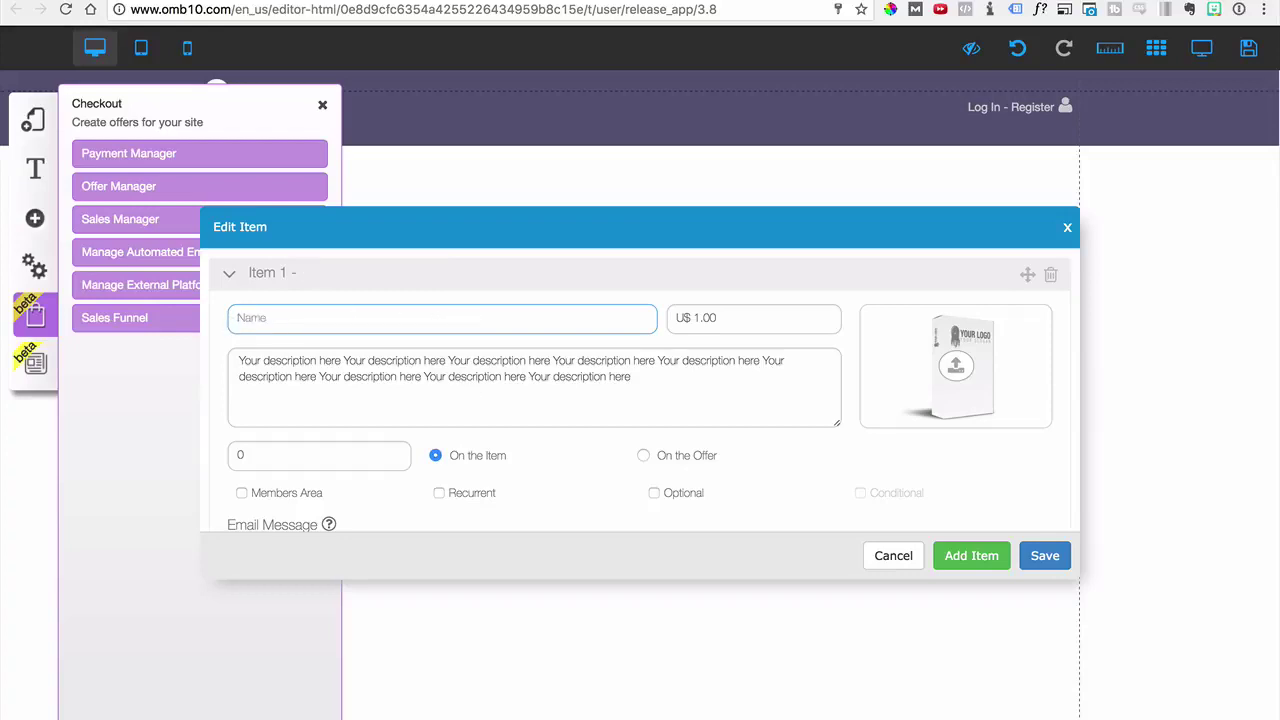
pyautogui.write('Workout PD')
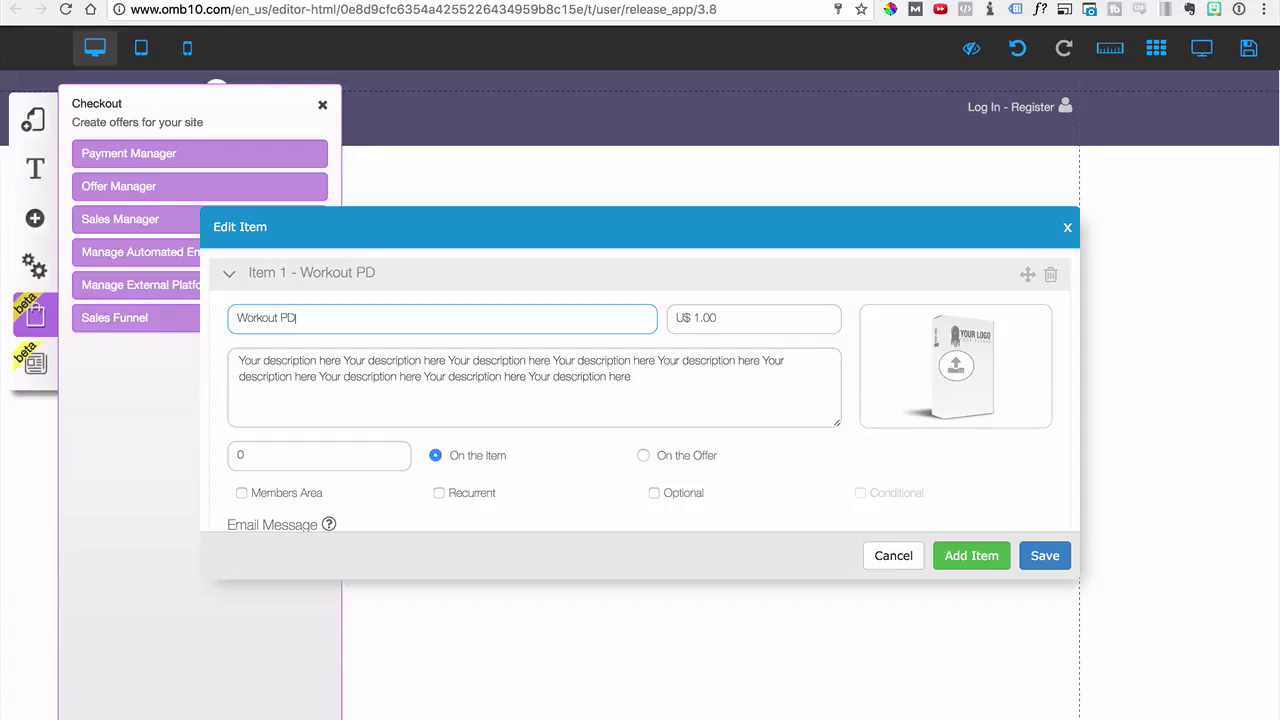
pyautogui.write('F')
pyautogui.click(673, 318)
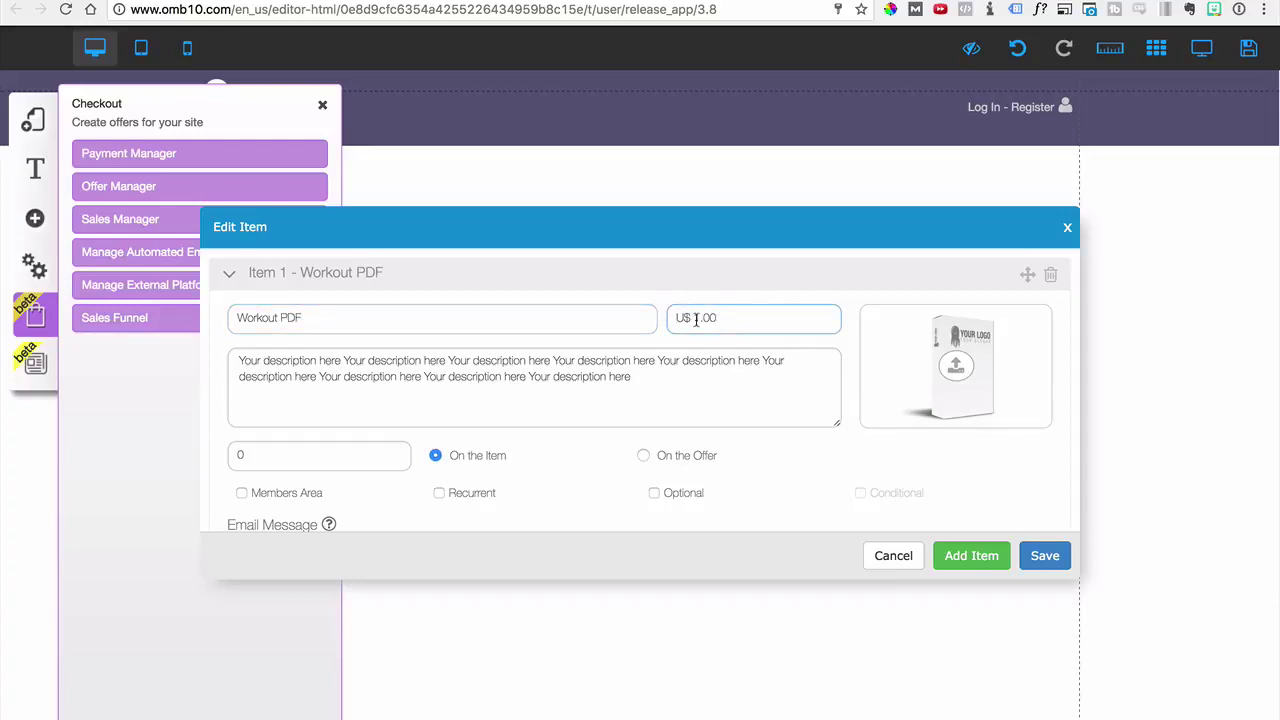
pyautogui.scroll(-2, 696, 318)
pyautogui.scroll(2, 696, 318)
# Replace the item description with repeated copies of 'Workout PDF'
pyautogui.click(523, 373)
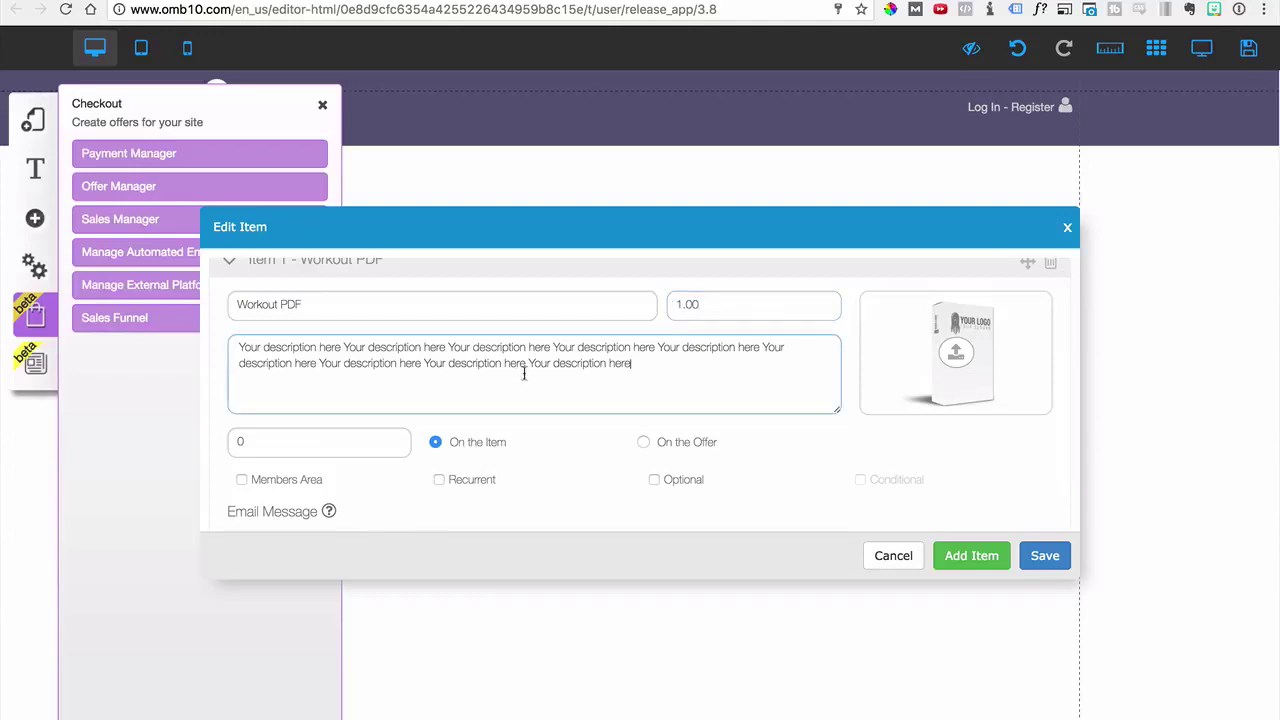
pyautogui.tripleClick(523, 373)
pyautogui.tripleClick(296, 304)
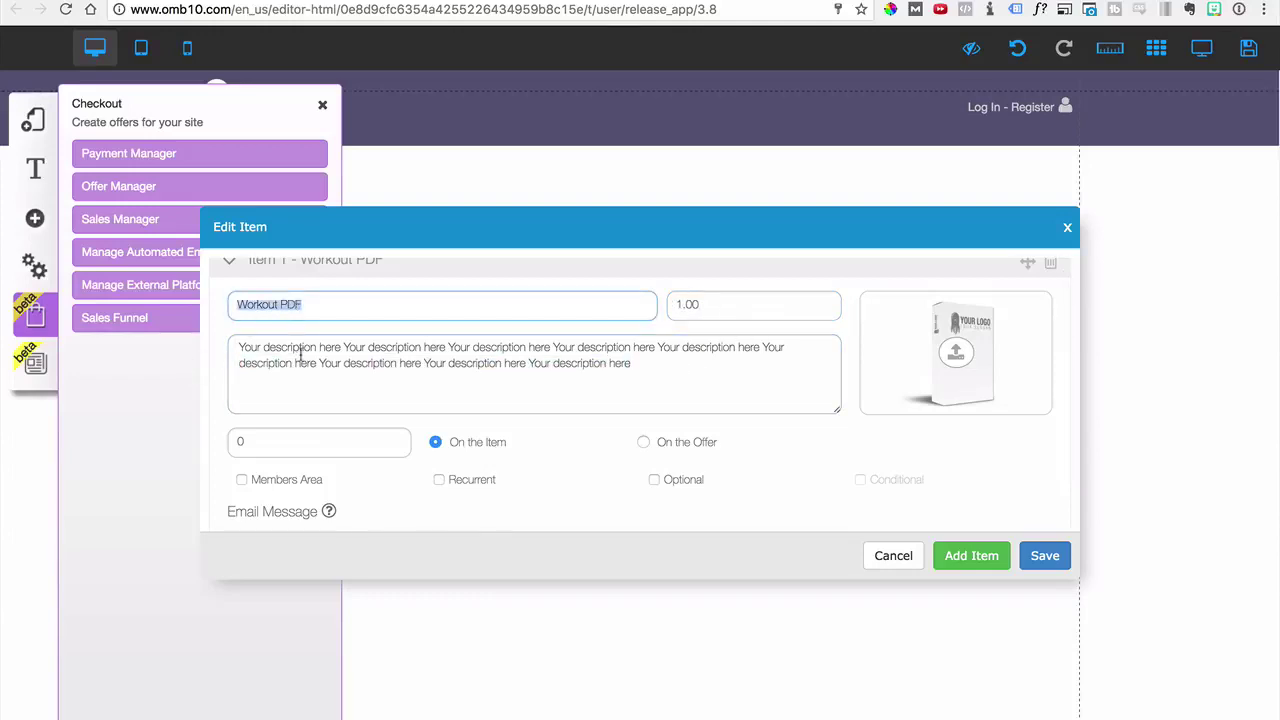
pyautogui.tripleClick(300, 352)
pyautogui.hotkey('ctrl', 'v')
pyautogui.hotkey('ctrl', 'v')
pyautogui.hotkey('ctrl', 'v')
pyautogui.hotkey('ctrl', 'v')
pyautogui.hotkey('ctrl', 'v')
pyautogui.hotkey('ctrl', 'v')
pyautogui.hotkey('ctrl', 'v')
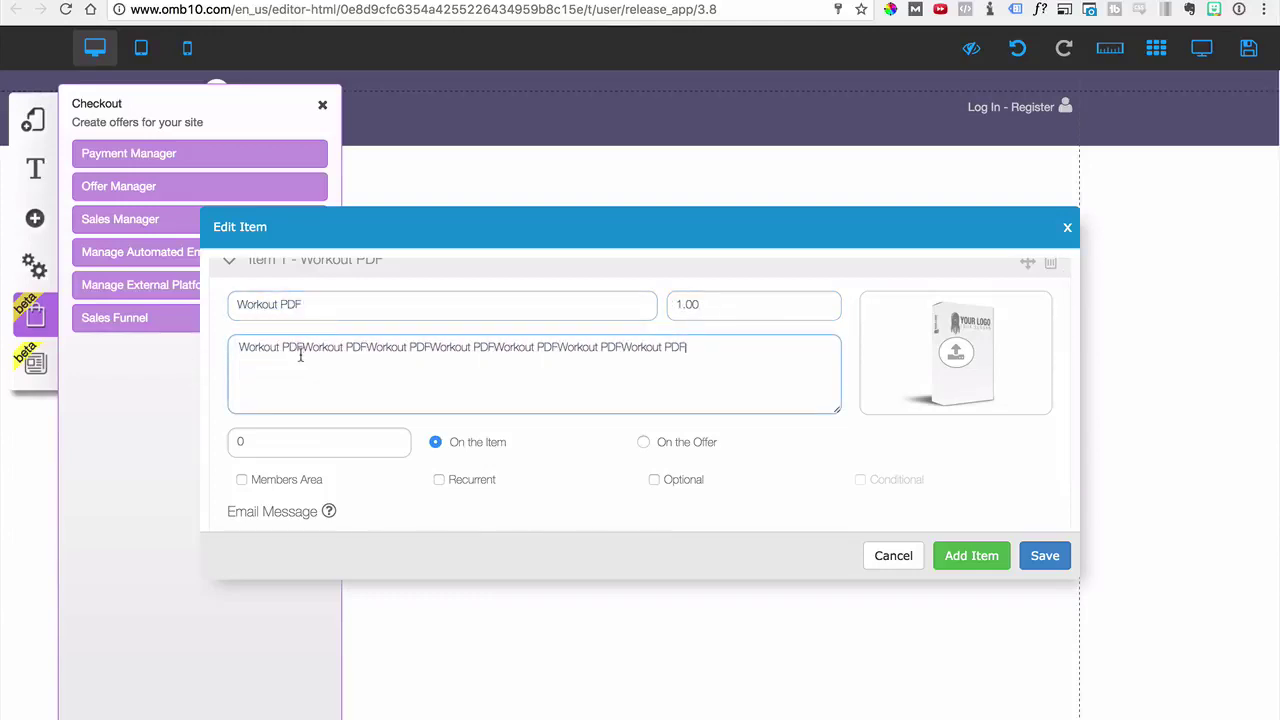
pyautogui.hotkey('ctrl', 'v')
pyautogui.hotkey('ctrl', 'v')
pyautogui.hotkey('ctrl', 'v')
pyautogui.hotkey('ctrl', 'v')
pyautogui.hotkey('ctrl', 'v')
pyautogui.scroll(-1, 300, 355)
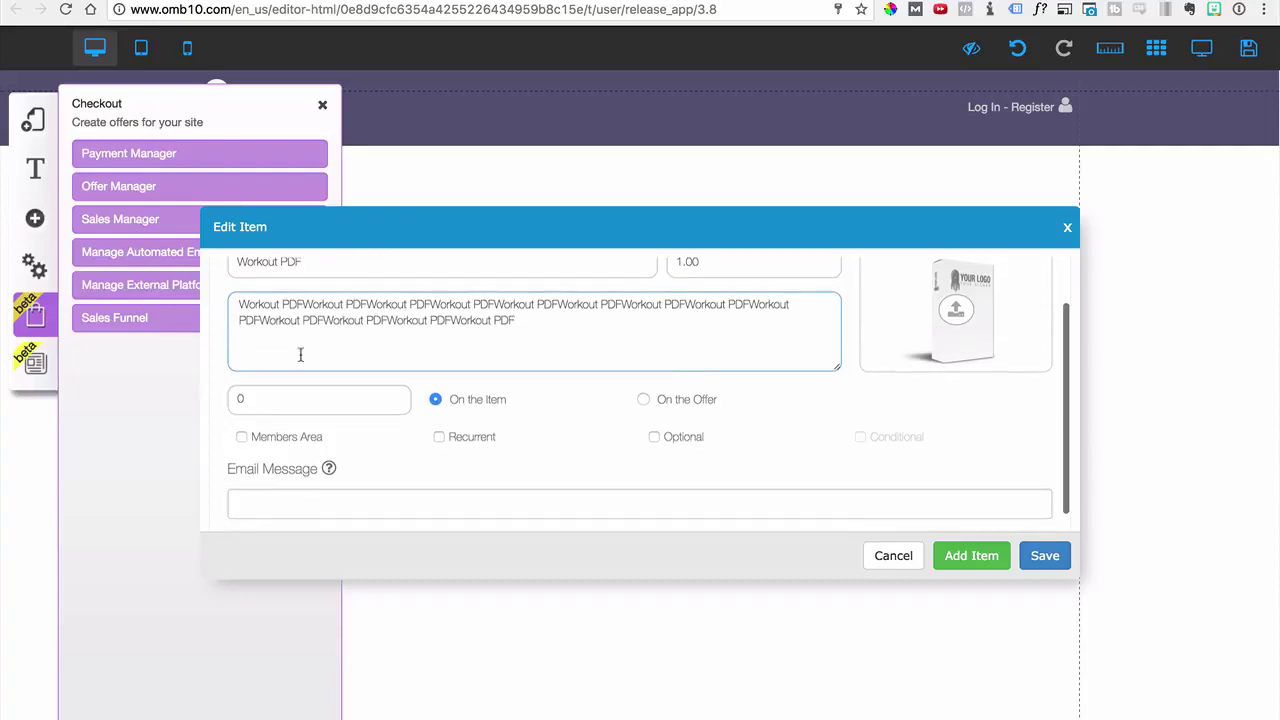
pyautogui.scroll(-1, 300, 355)
pyautogui.scroll(2, 296, 348)
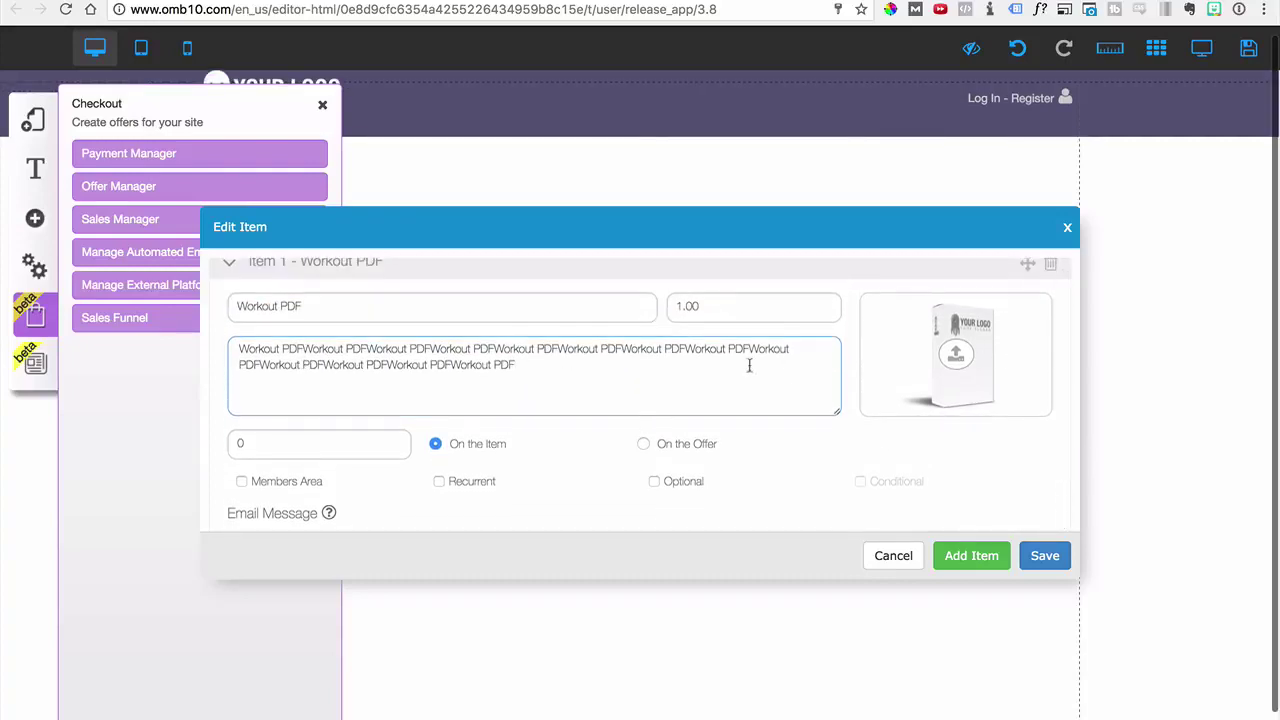
pyautogui.scroll(-1, 577, 452)
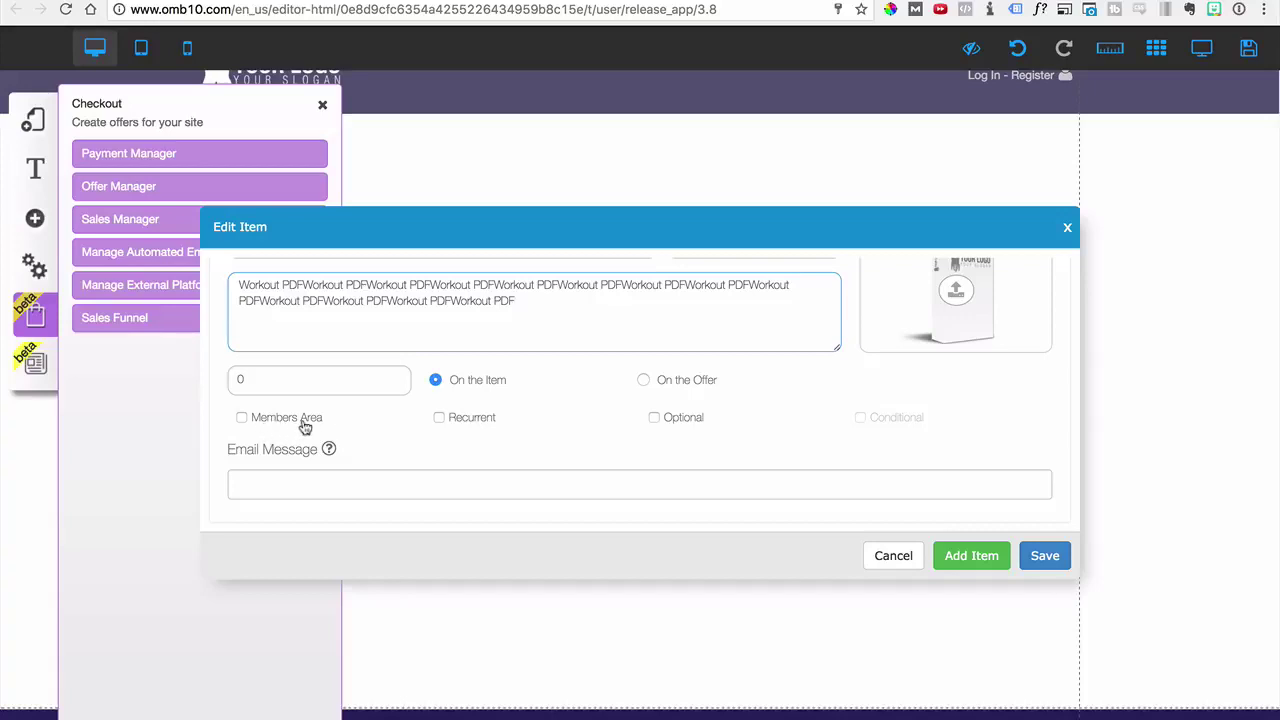
pyautogui.scroll(1, 300, 425)
# Uncheck Members Area so the Workout PDF item grants no membership access
pyautogui.click(241, 447)
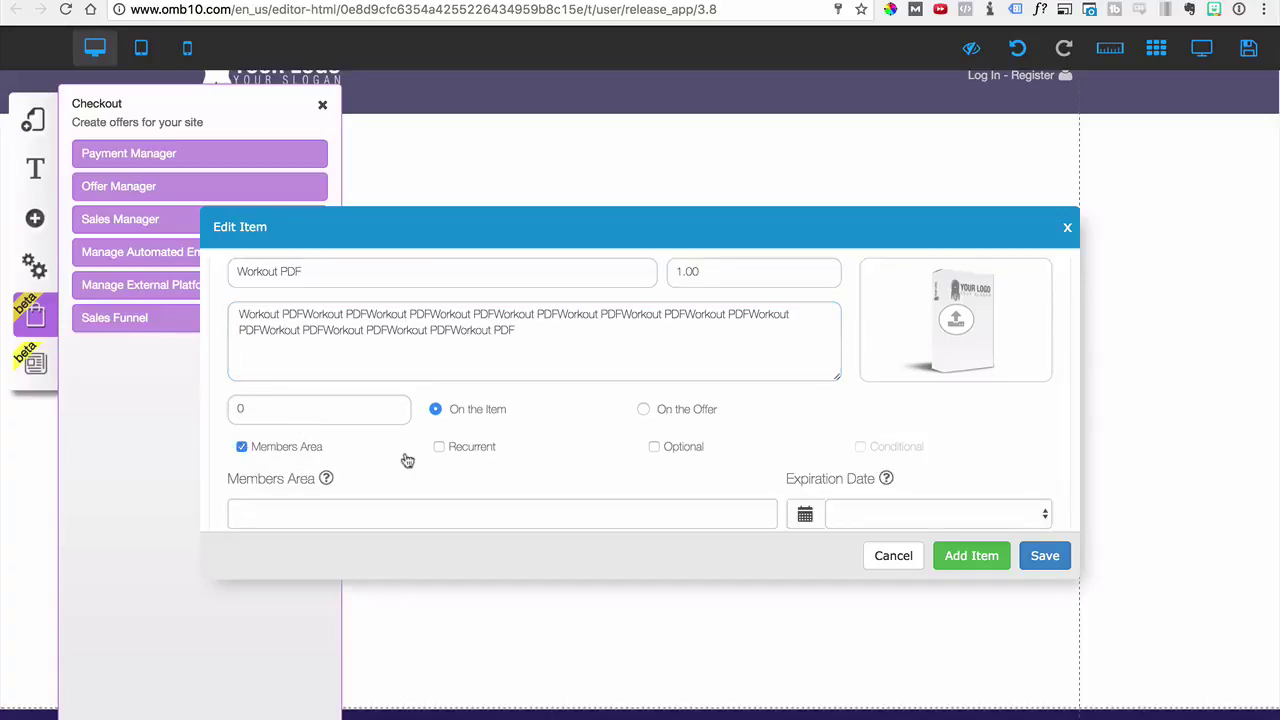
pyautogui.scroll(-3, 470, 452)
pyautogui.click(463, 433)
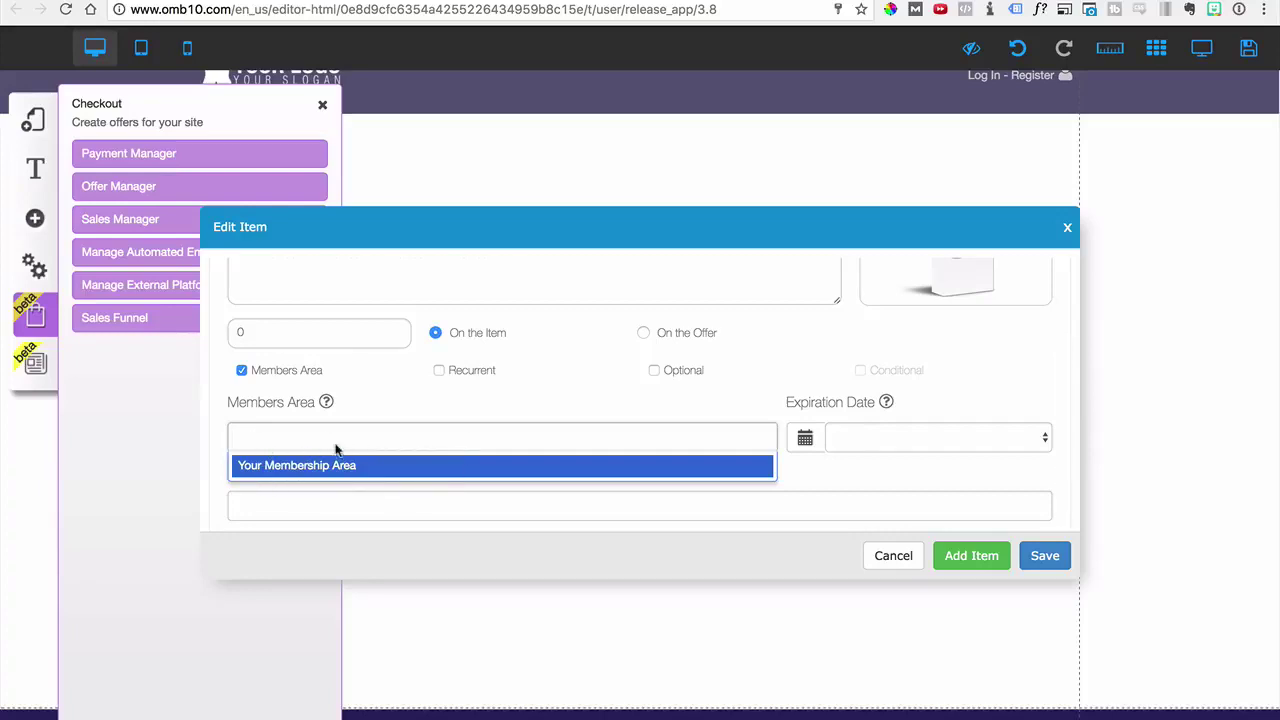
pyautogui.scroll(-1, 391, 440)
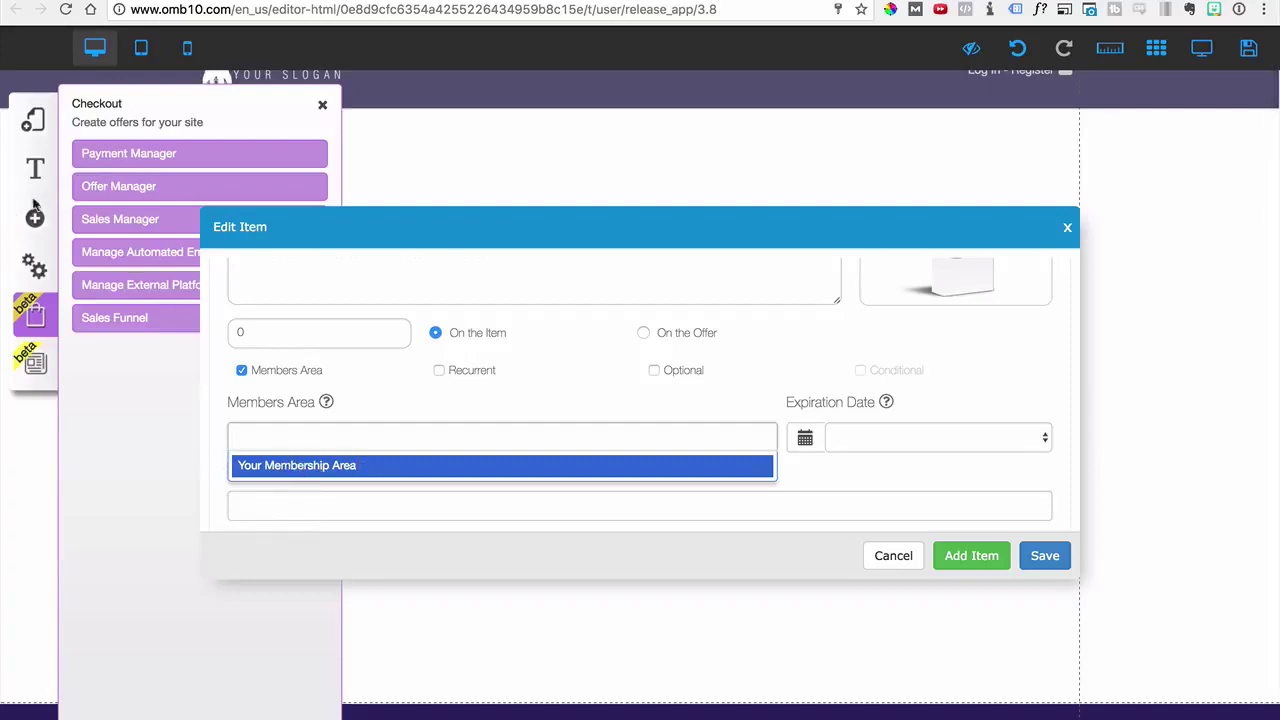
pyautogui.click(242, 372)
pyautogui.click(242, 371)
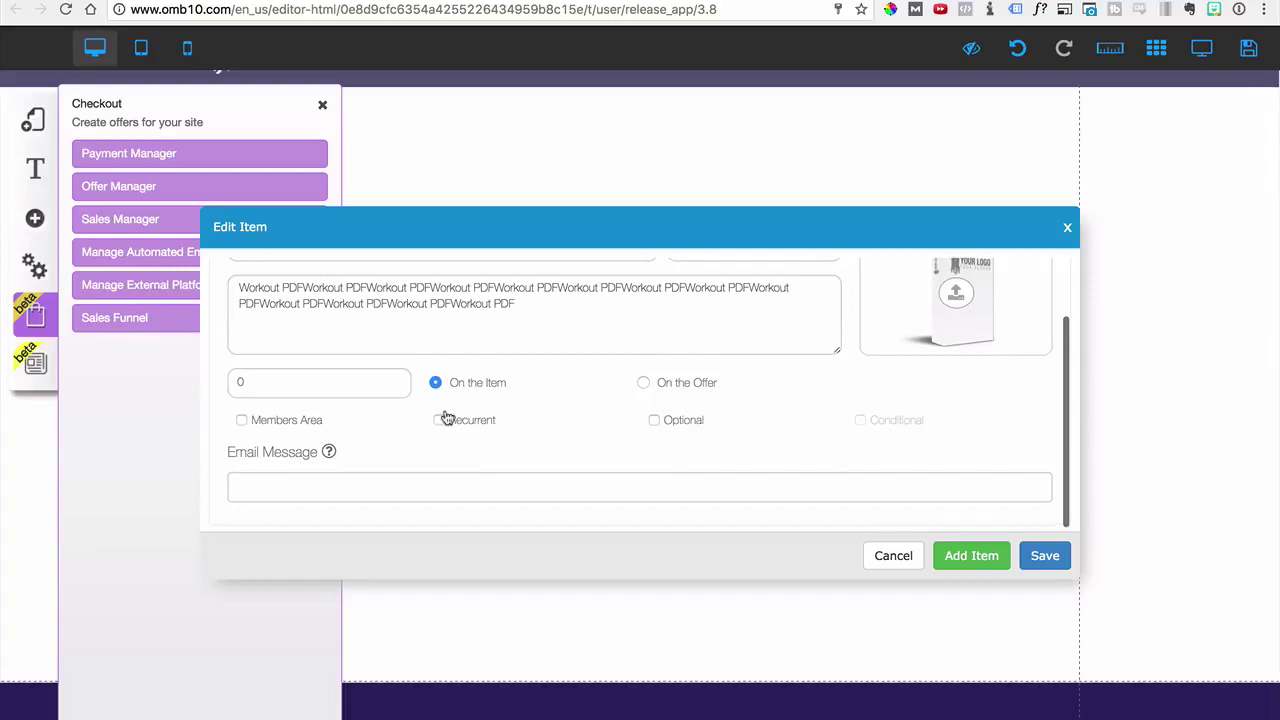
pyautogui.scroll(1, 445, 430)
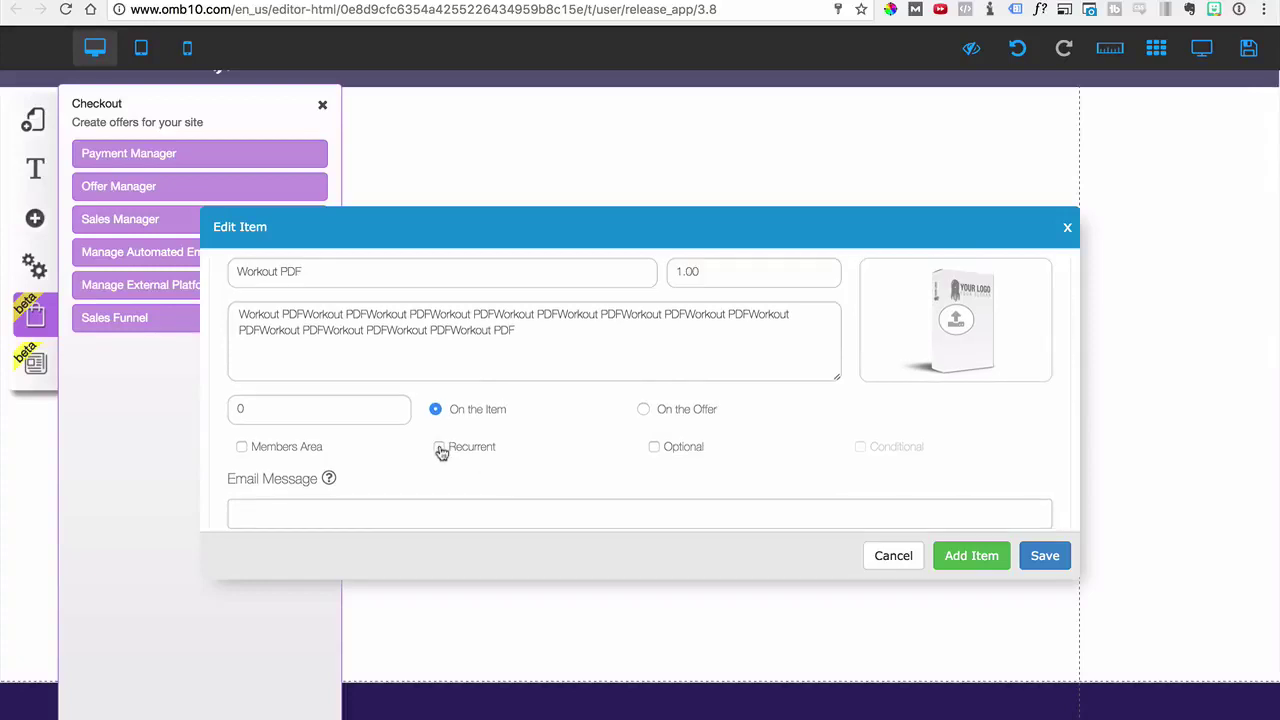
pyautogui.click(440, 447)
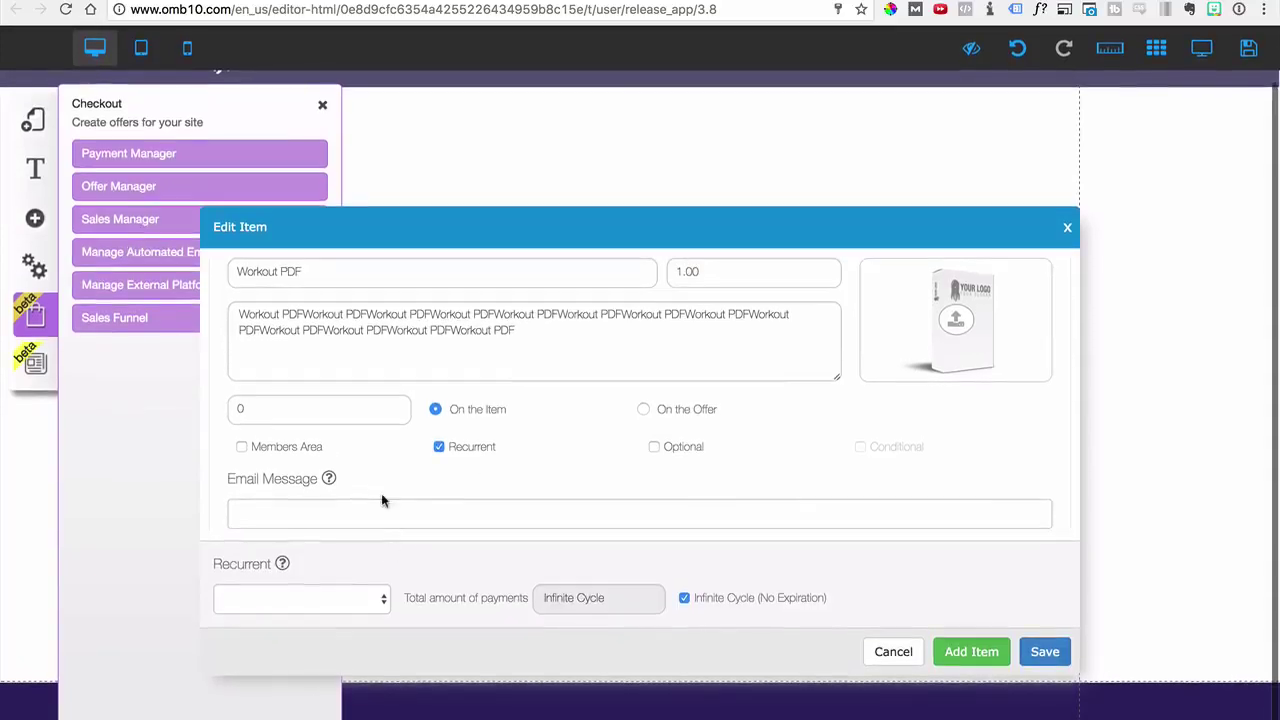
pyautogui.click(311, 598)
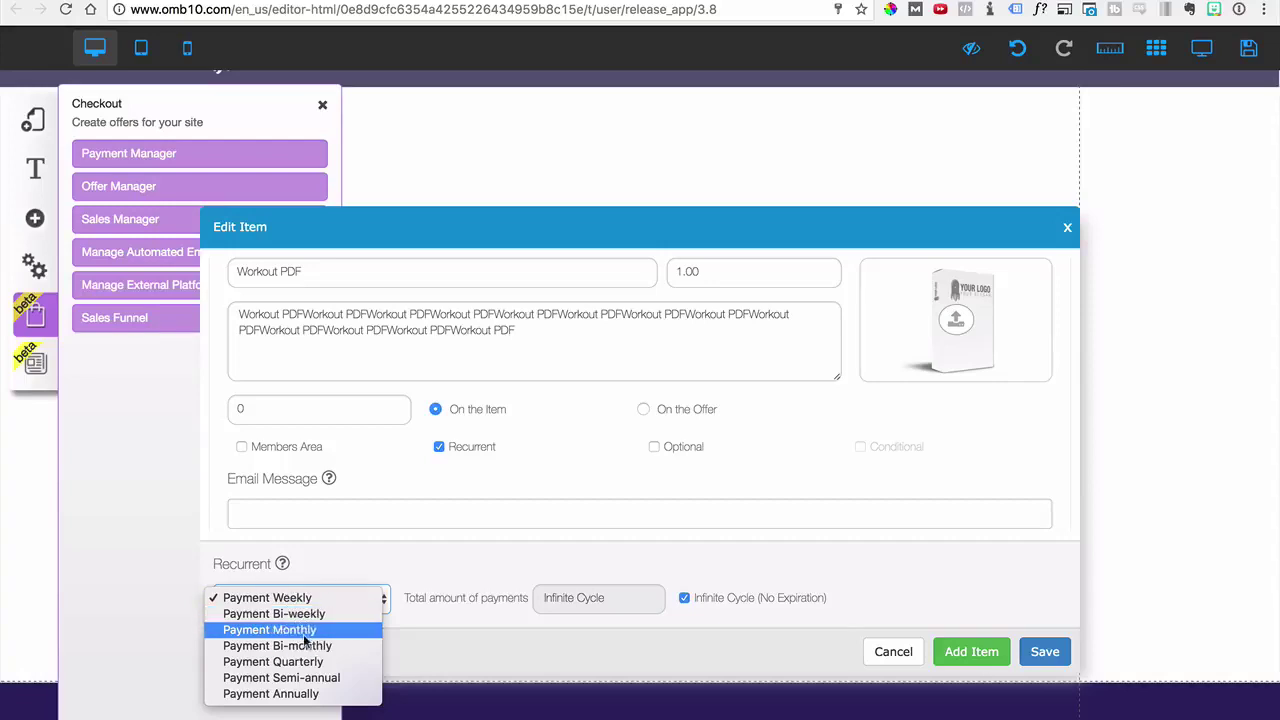
pyautogui.click(306, 629)
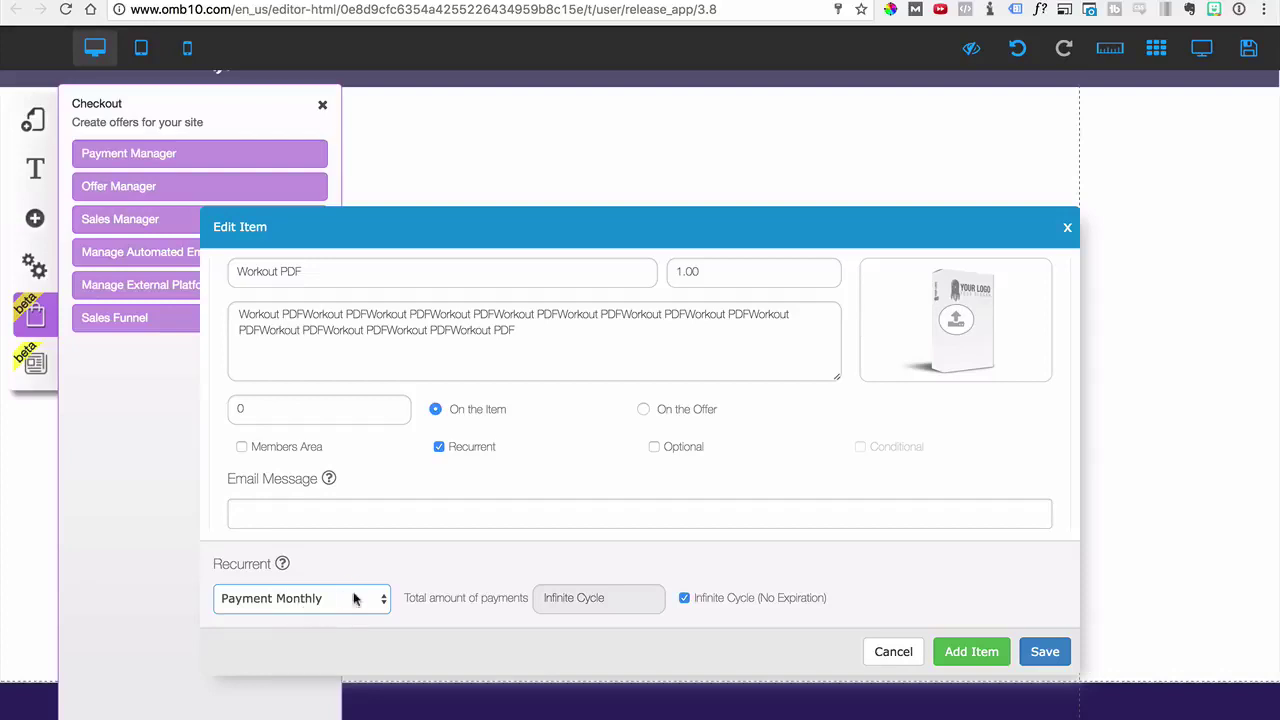
pyautogui.click(654, 447)
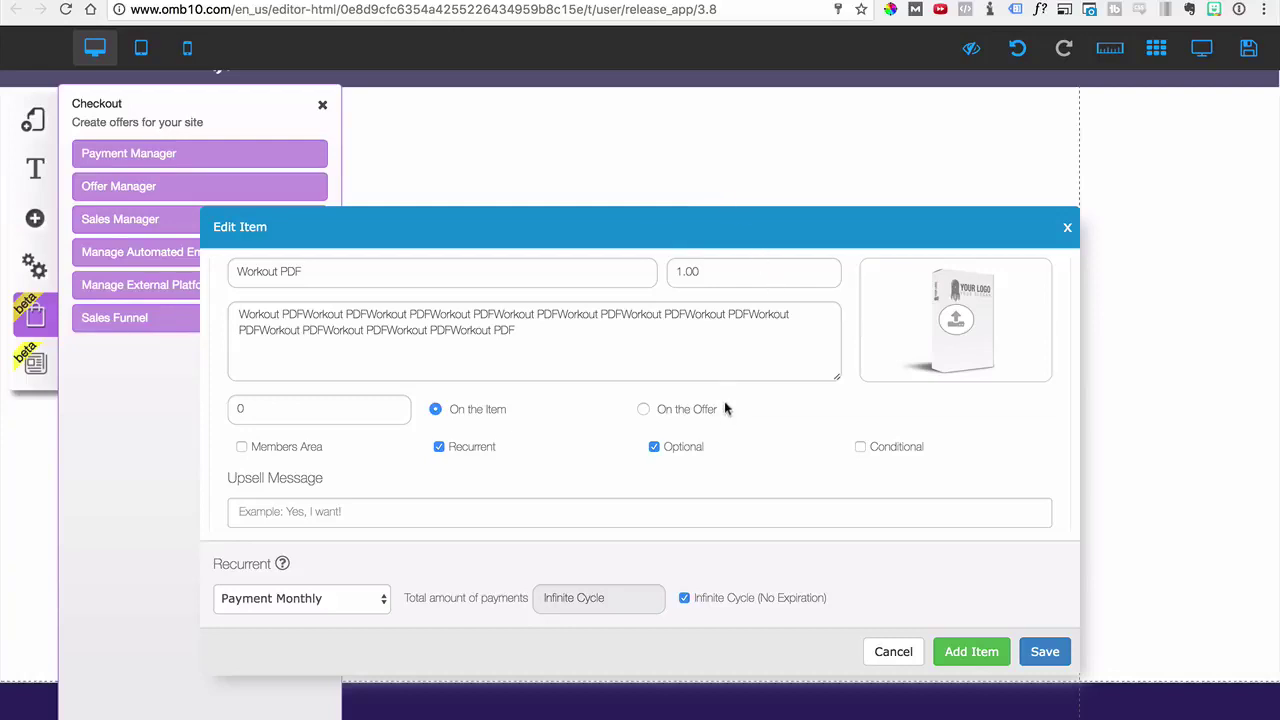
pyautogui.click(655, 447)
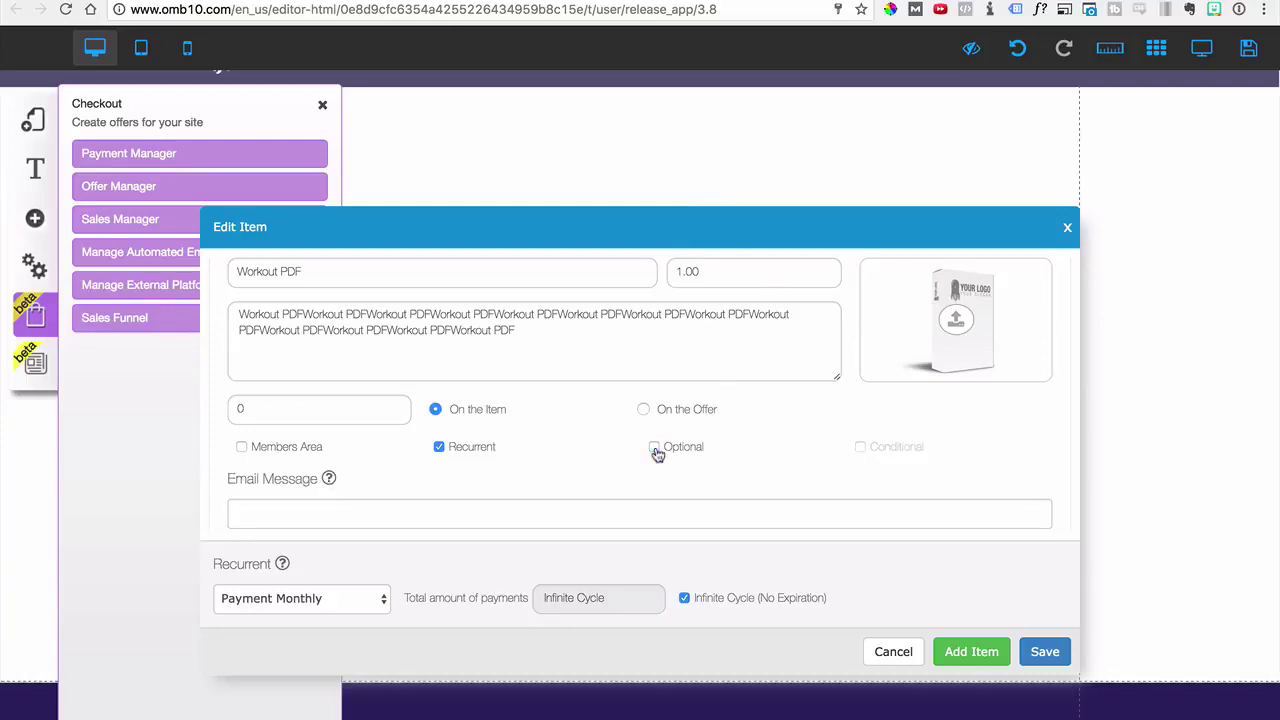
pyautogui.click(439, 450)
pyautogui.click(655, 447)
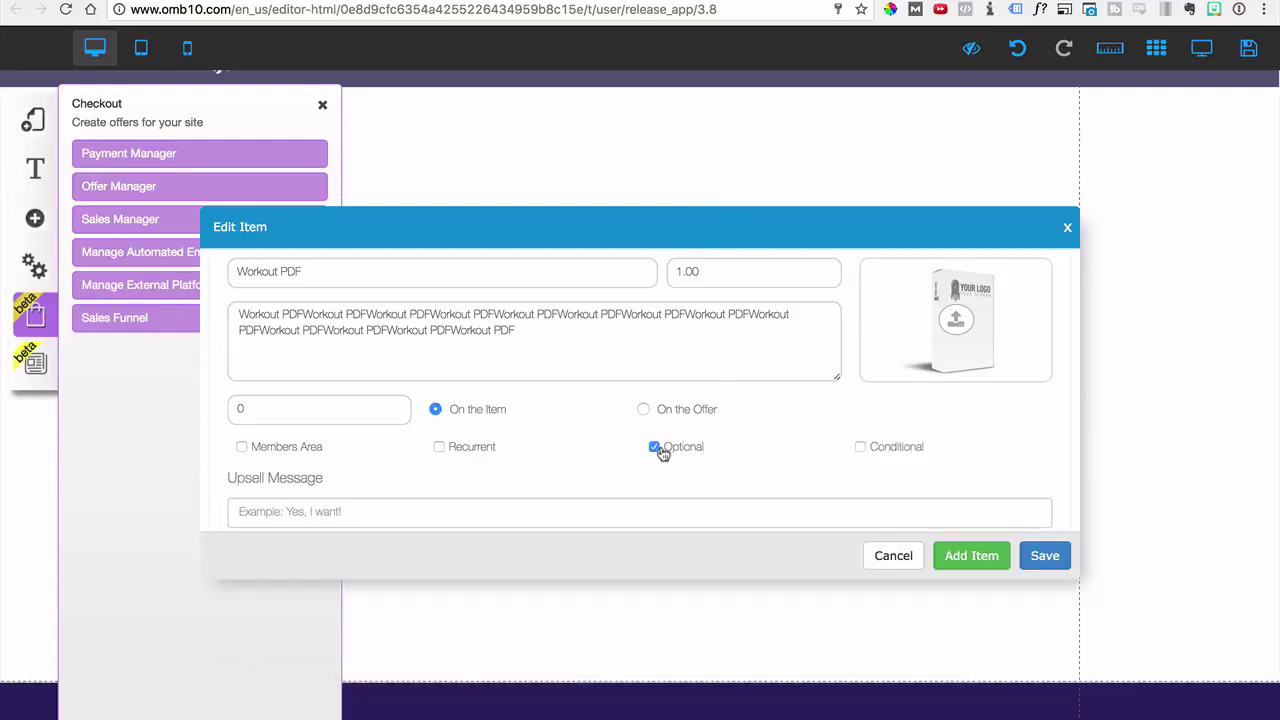
pyautogui.click(860, 447)
pyautogui.click(860, 447)
pyautogui.click(655, 447)
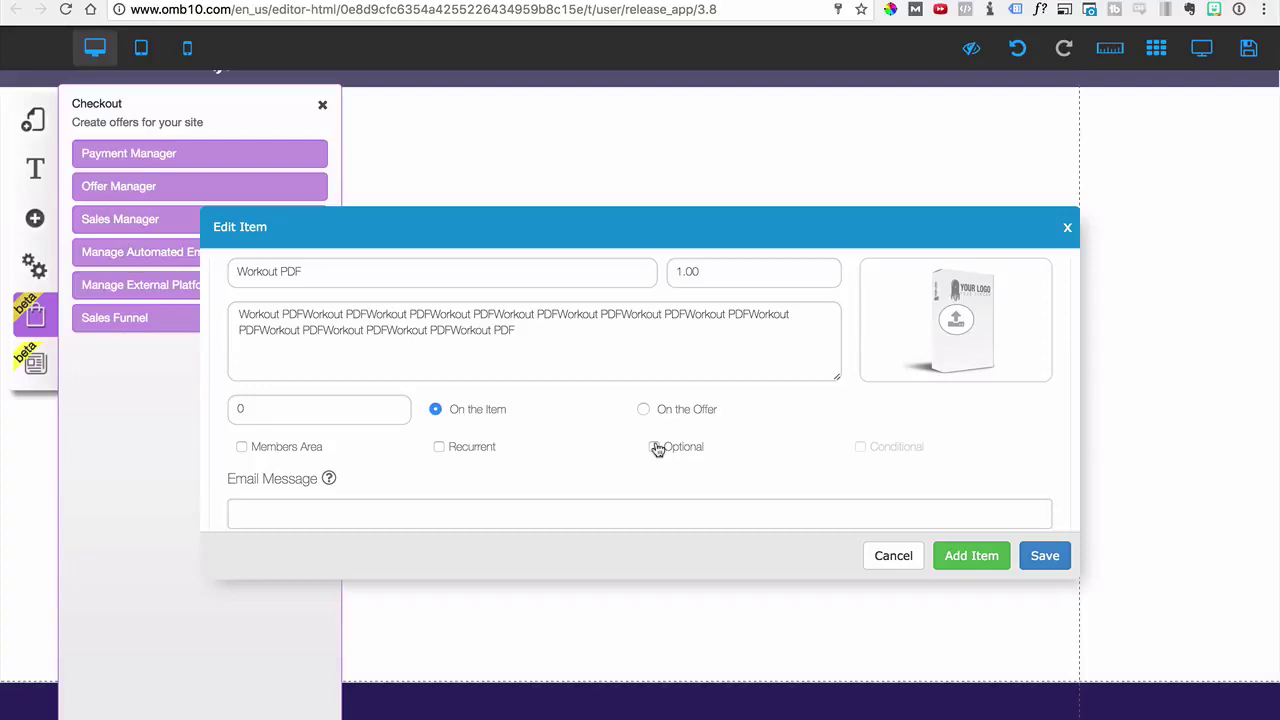
pyautogui.scroll(-1, 655, 443)
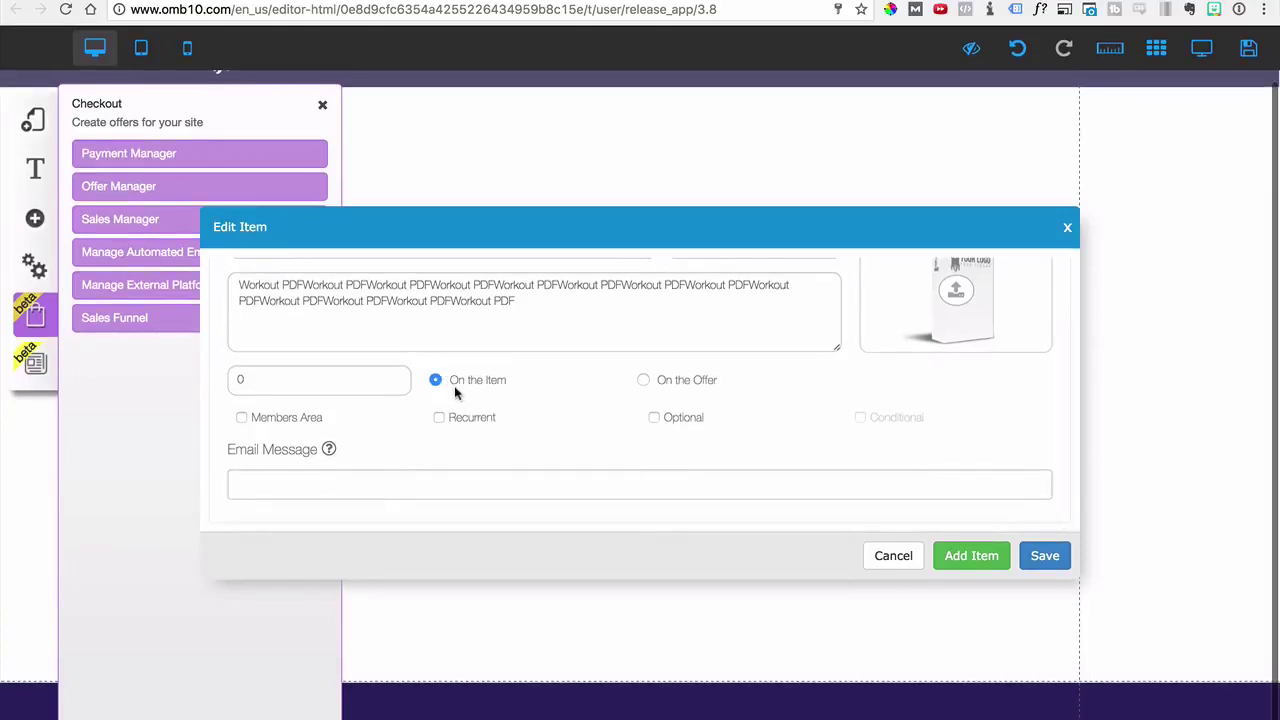
pyautogui.scroll(-1, 563, 405)
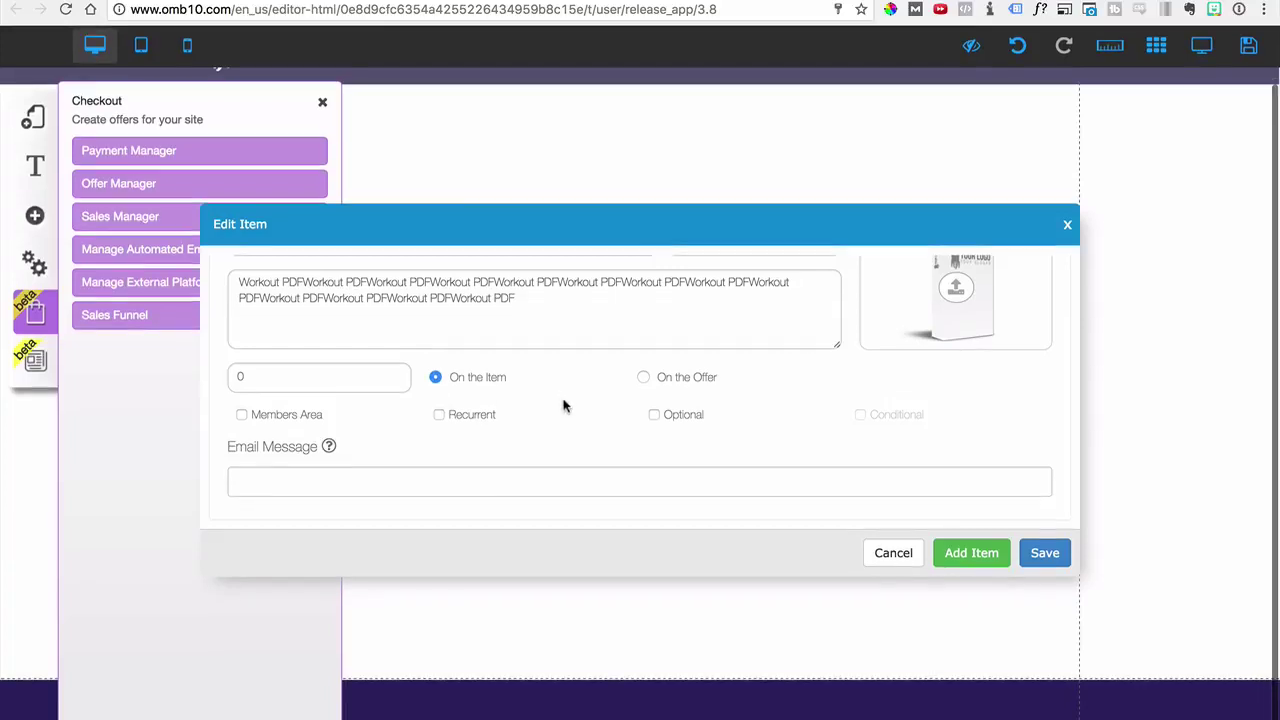
# Write 'Thank You for Your Order' in the Workout PDF item's Email Message field
pyautogui.scroll(1, 559, 401)
pyautogui.click(445, 505)
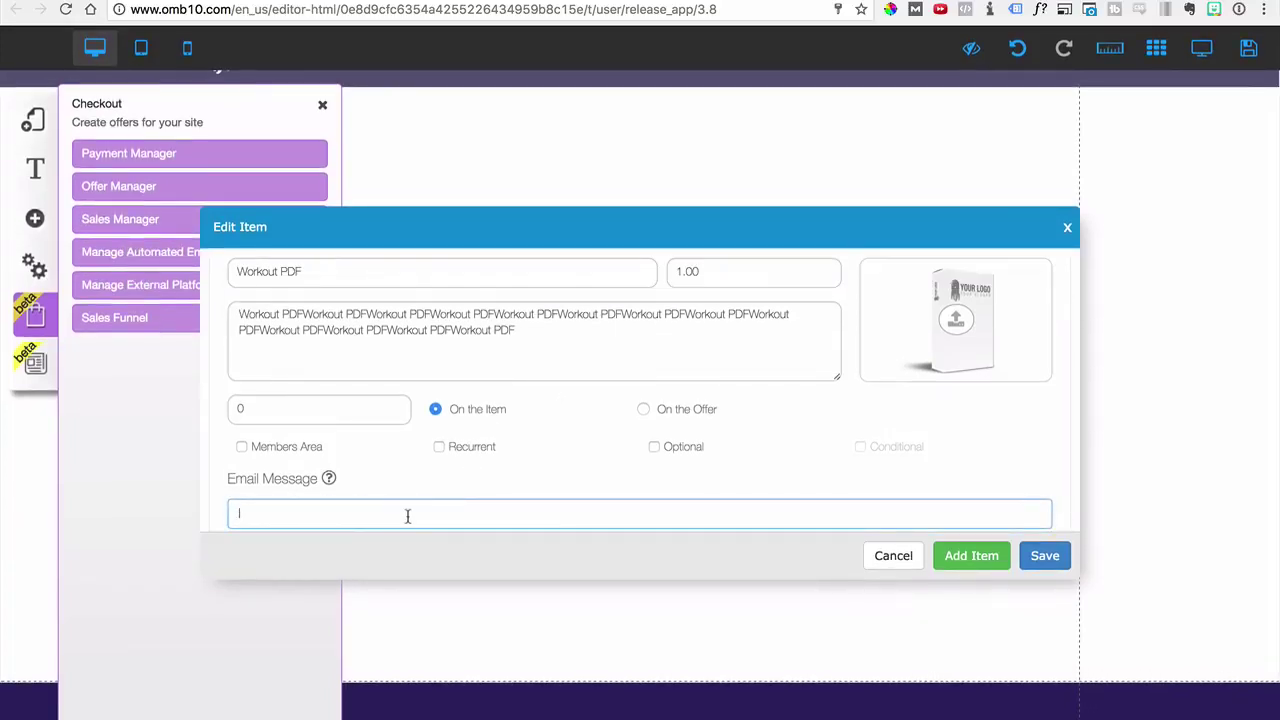
pyautogui.scroll(-1, 335, 470)
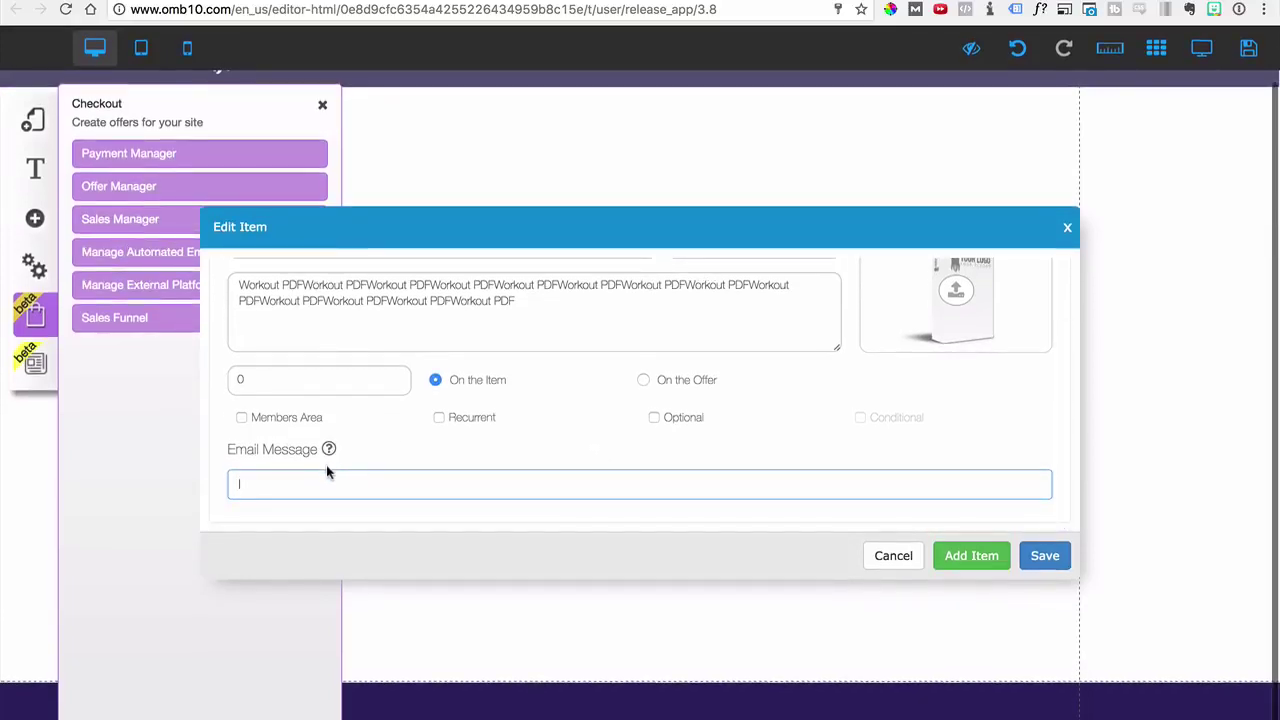
pyautogui.write('Tha')
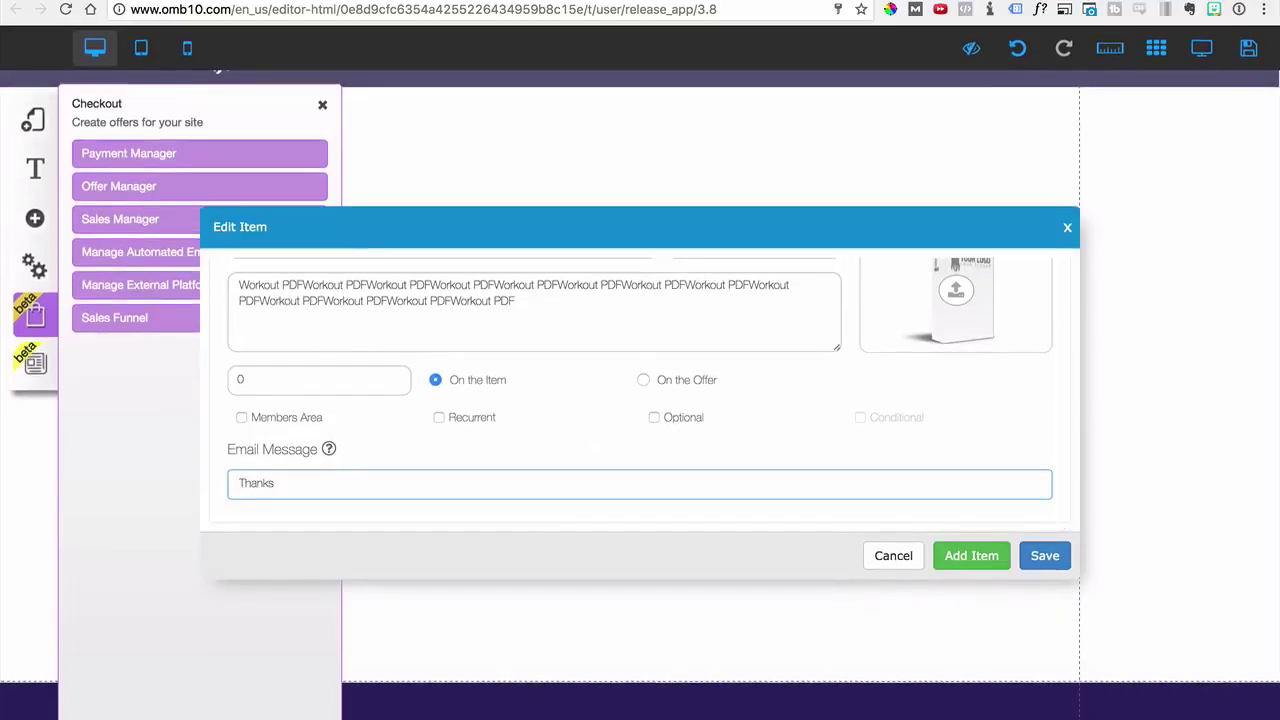
pyautogui.write('nk y')
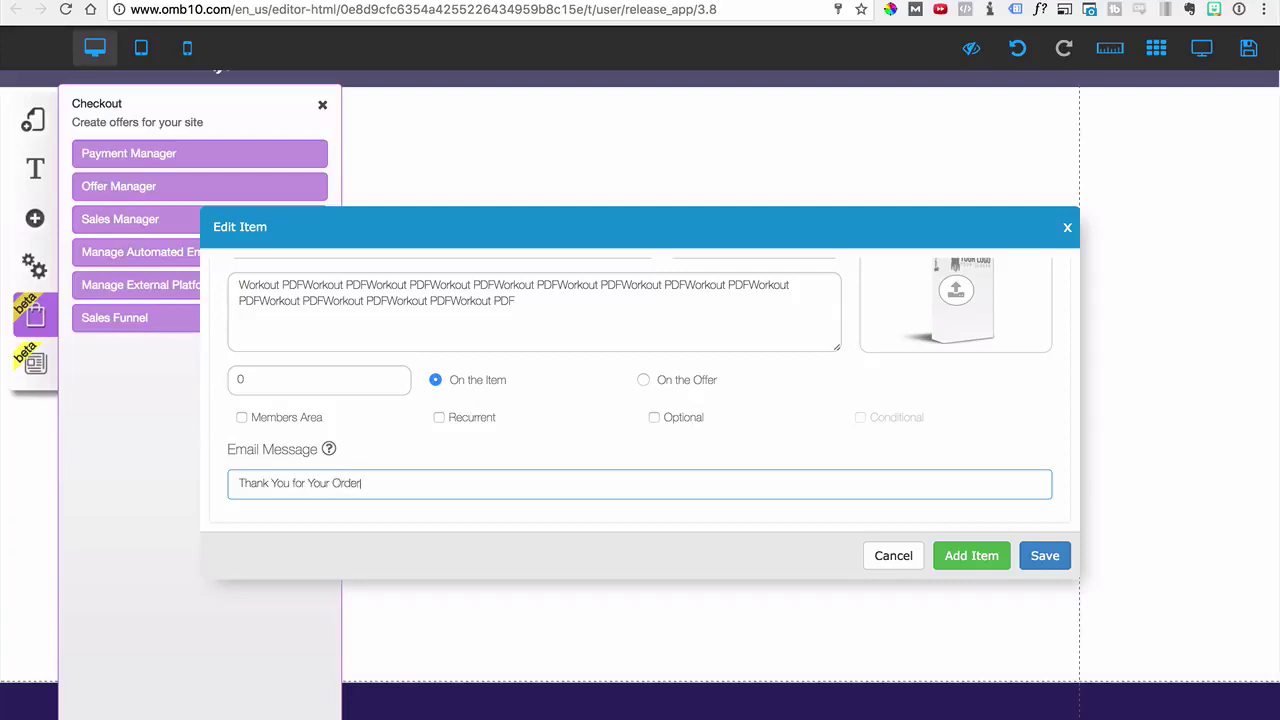
pyautogui.moveTo(313, 451)
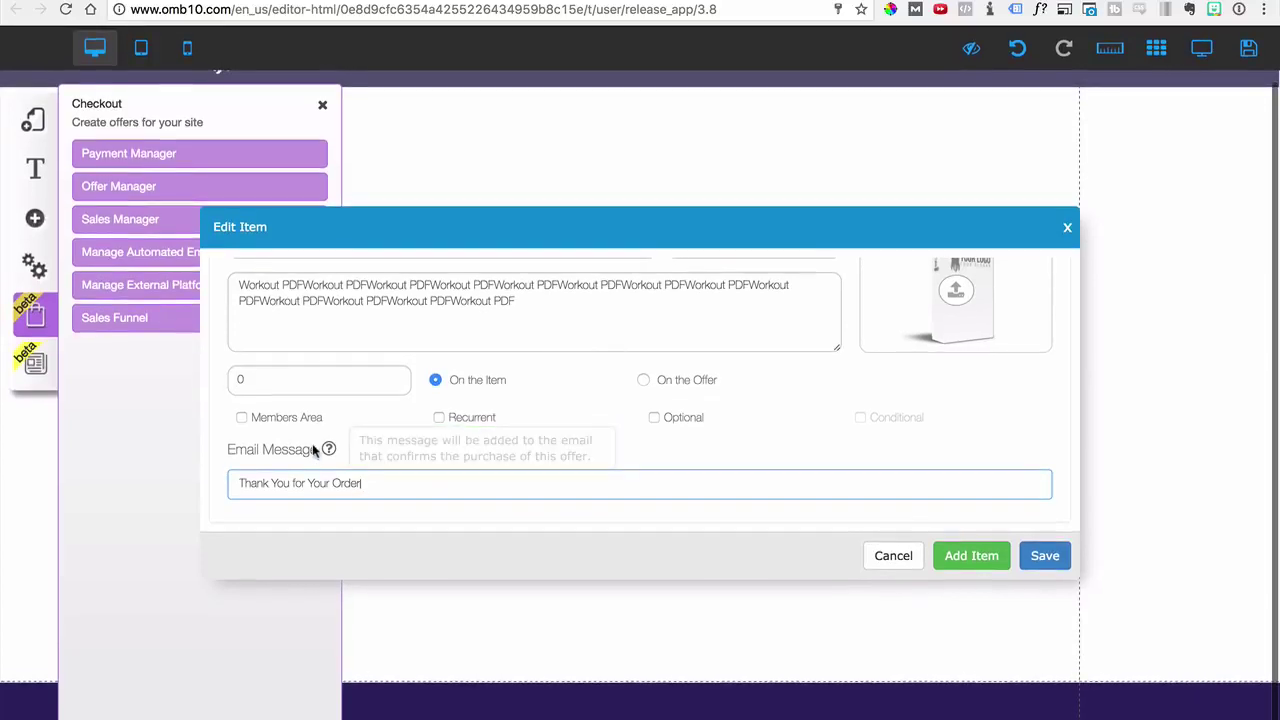
pyautogui.scroll(1, 680, 450)
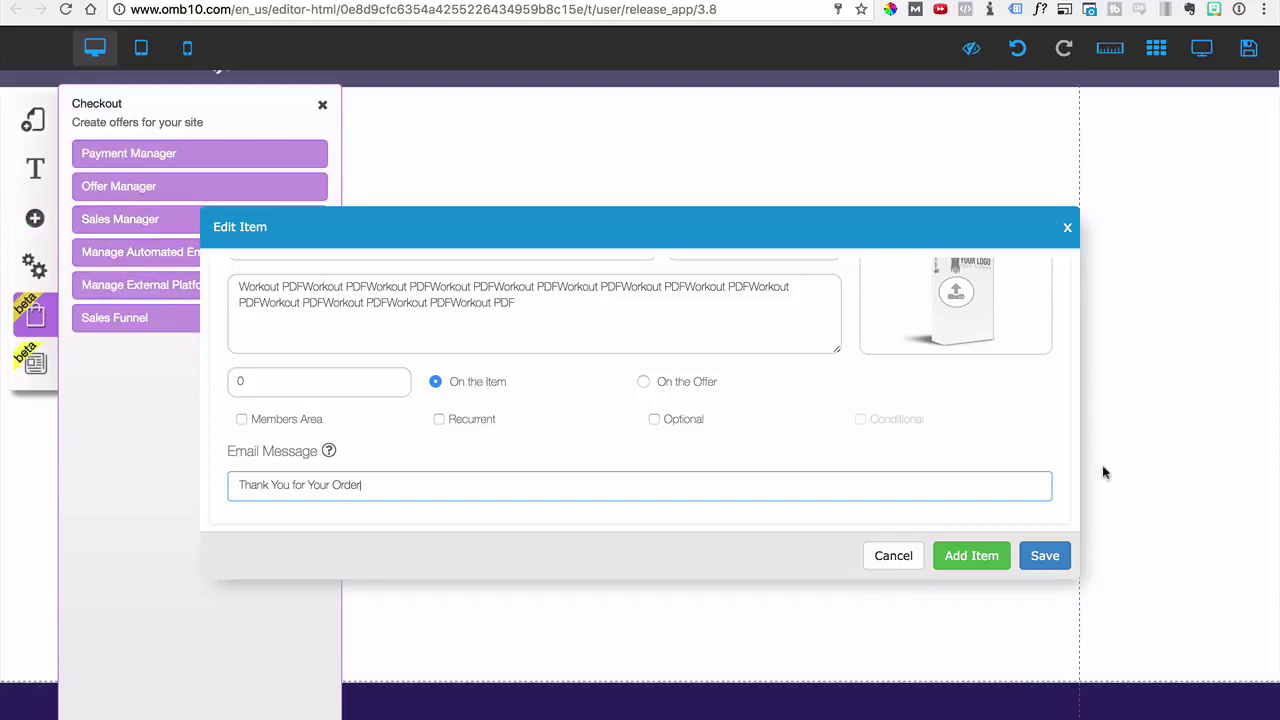
# Save the Workout PDF item and check the offer preview shows a U$ 1.00 subtotal
pyautogui.click(1040, 556)
pyautogui.click(763, 449)
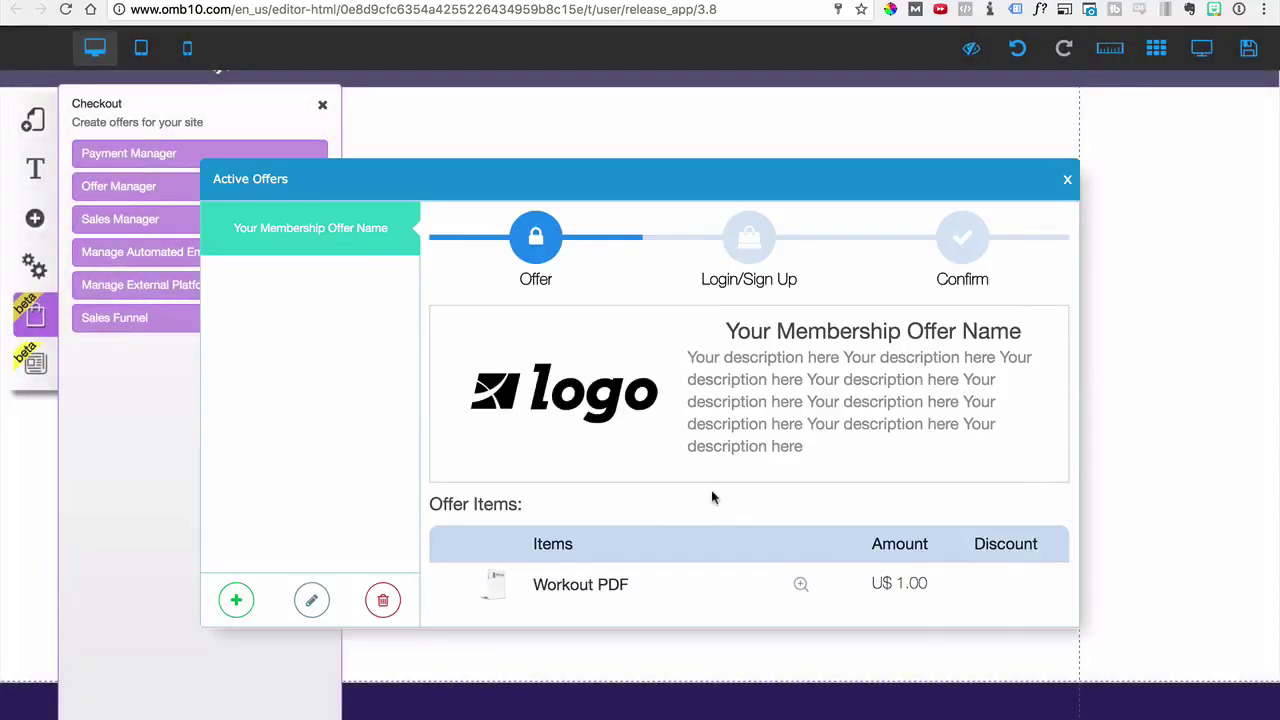
pyautogui.scroll(-2, 713, 497)
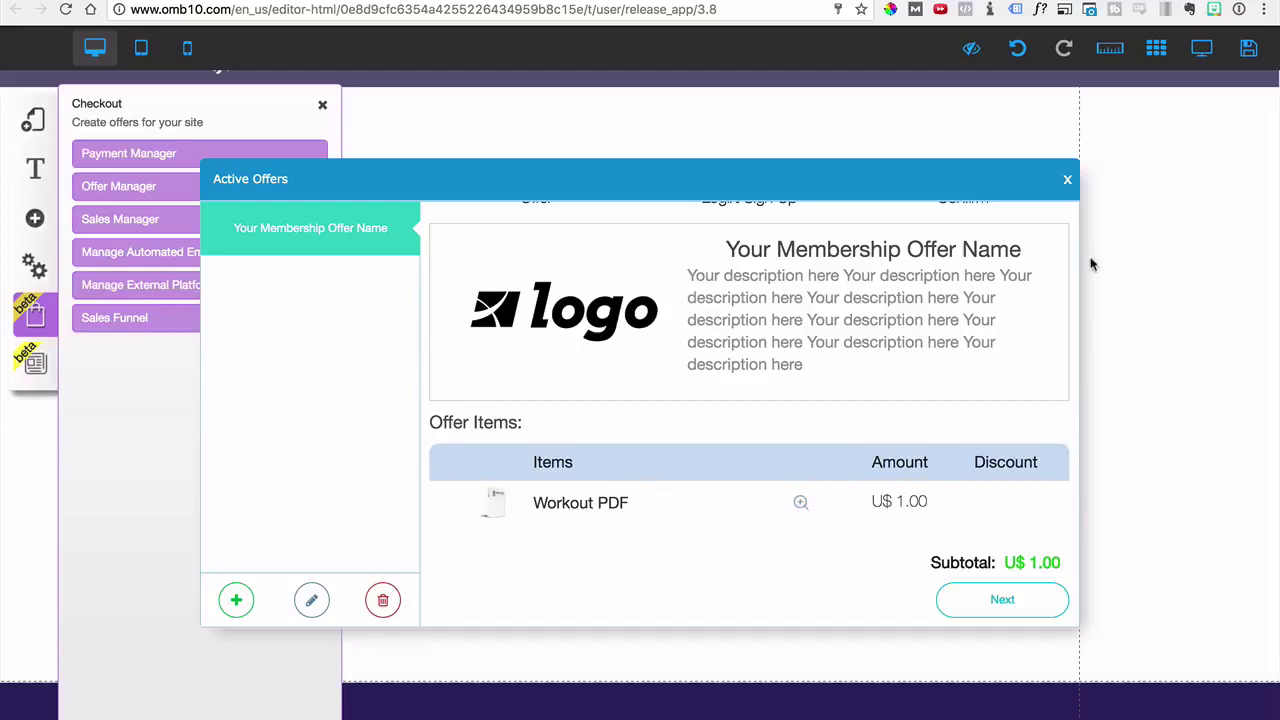
pyautogui.click(1068, 183)
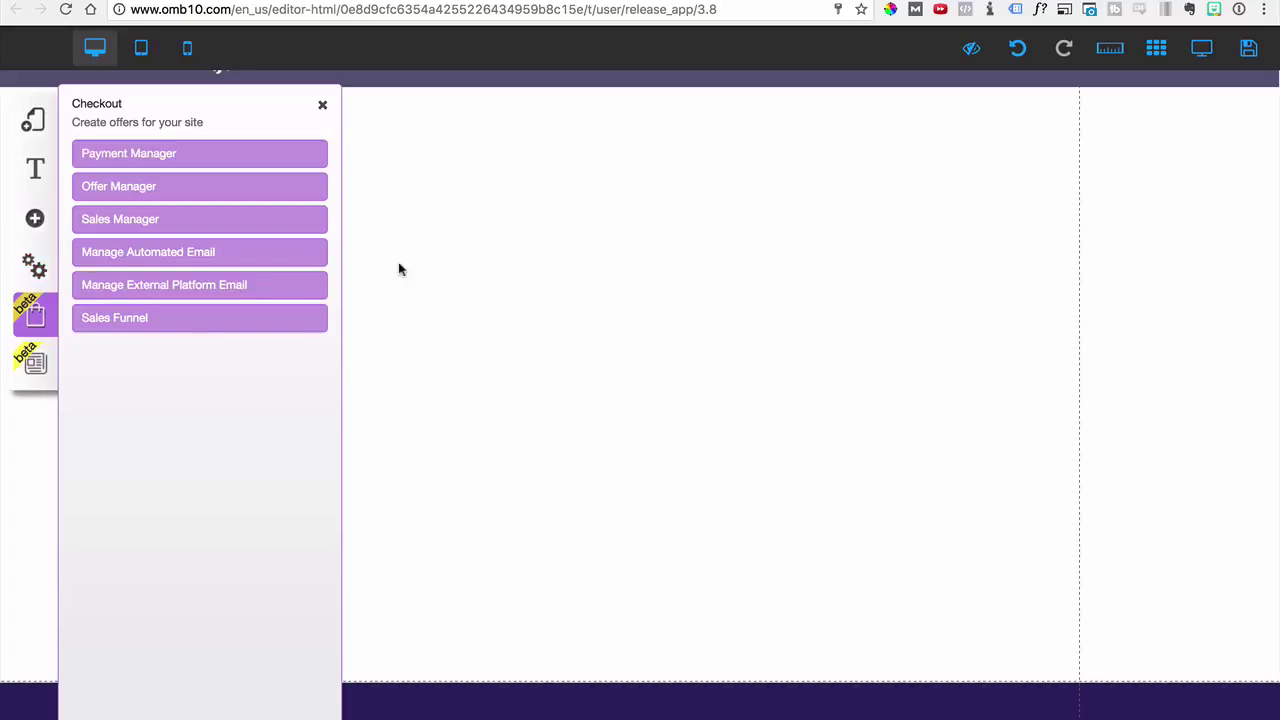
# Close the Checkout panel and add a Checkout offer box element to the page
pyautogui.click(322, 105)
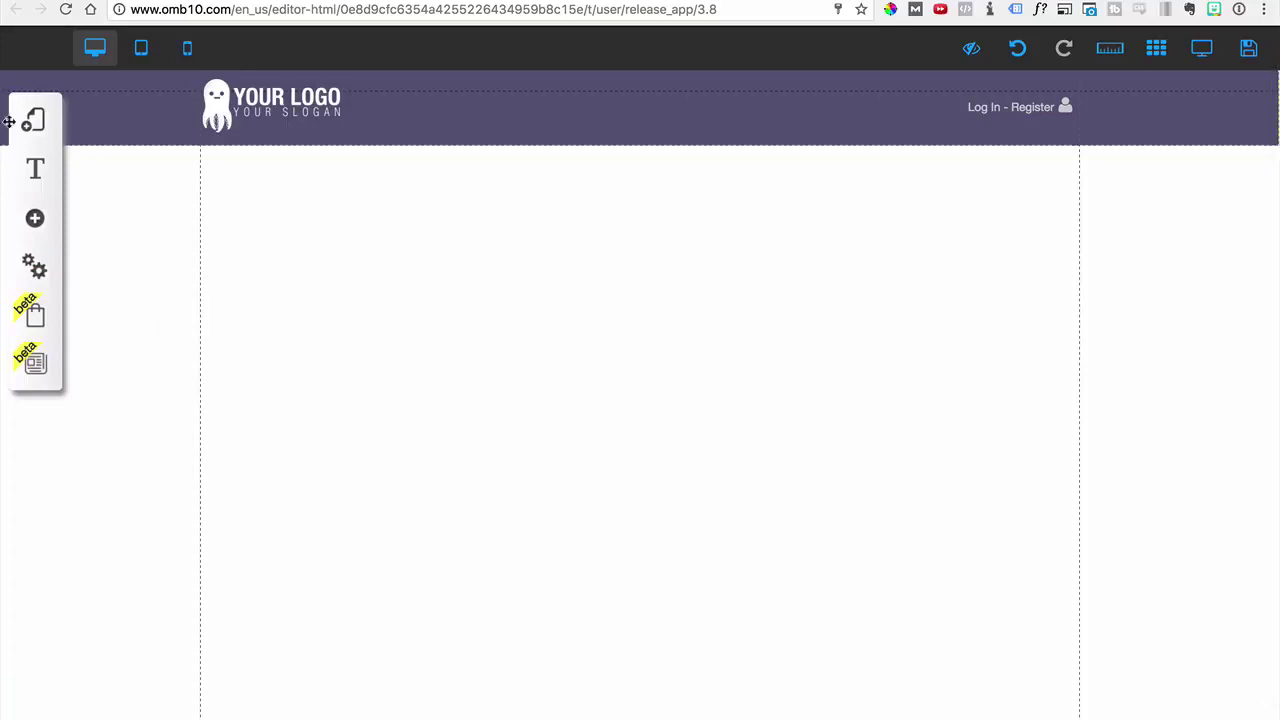
pyautogui.click(35, 218)
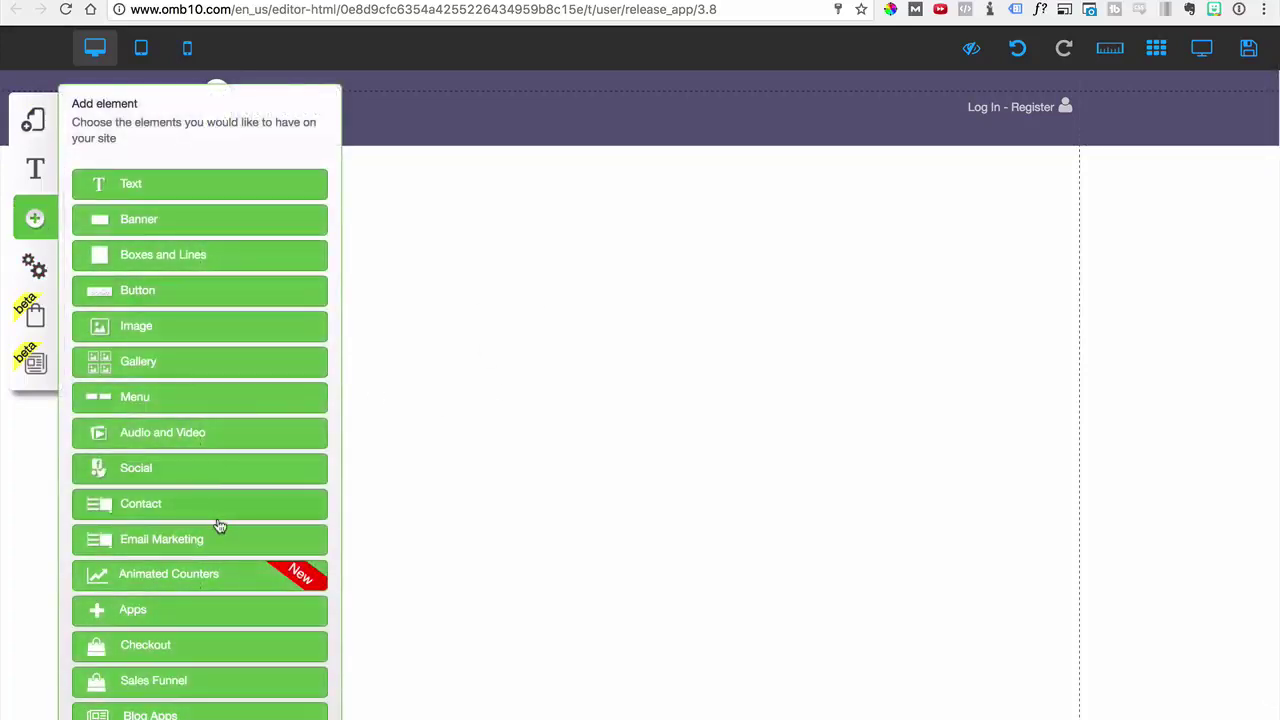
pyautogui.click(200, 650)
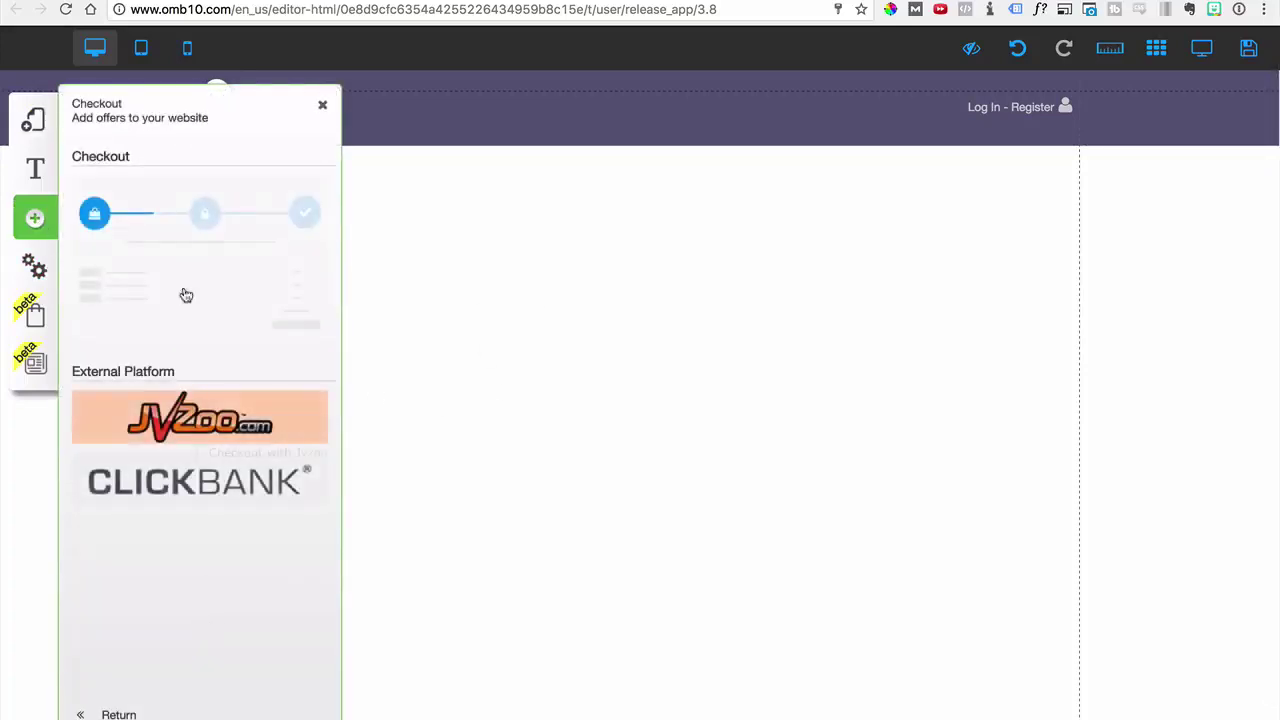
pyautogui.click(175, 232)
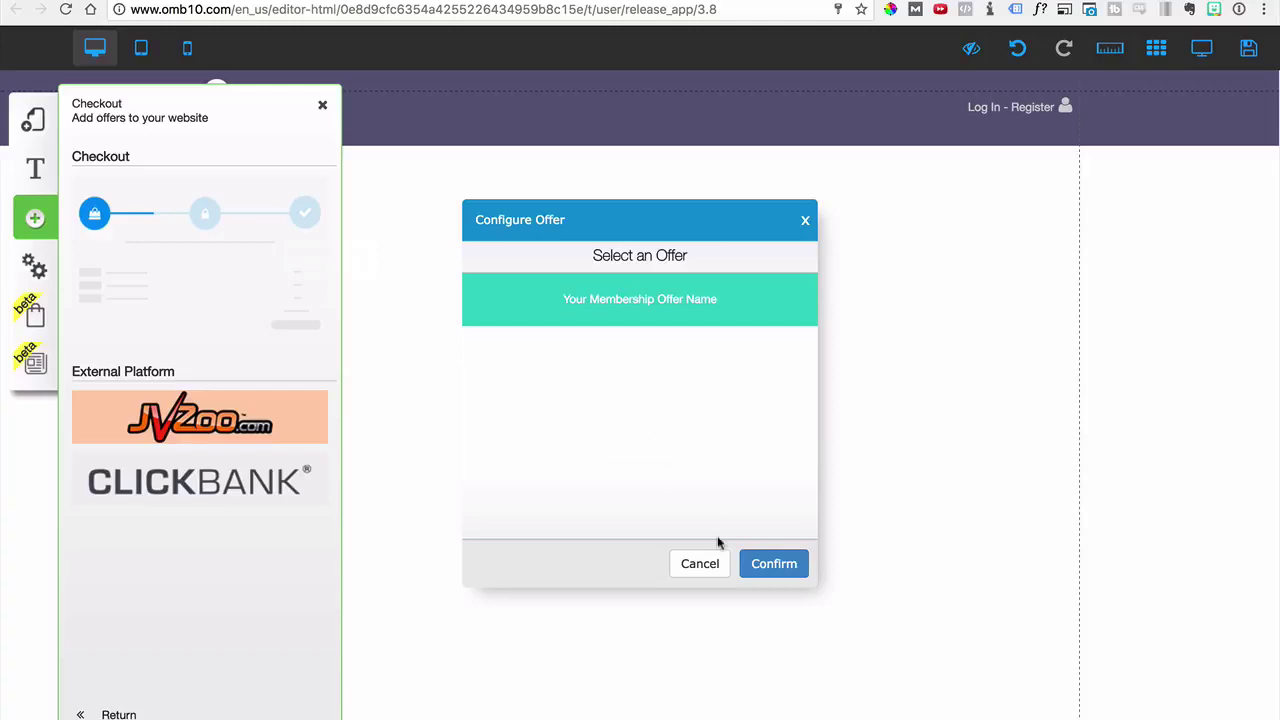
# Use Your Membership Offer Name and move the checkout element down below the header
pyautogui.click(762, 570)
pyautogui.moveTo(764, 339)
pyautogui.mouseDown()
pyautogui.moveTo(771, 400)
pyautogui.moveTo(753, 415)
pyautogui.mouseUp()
pyautogui.click(321, 105)
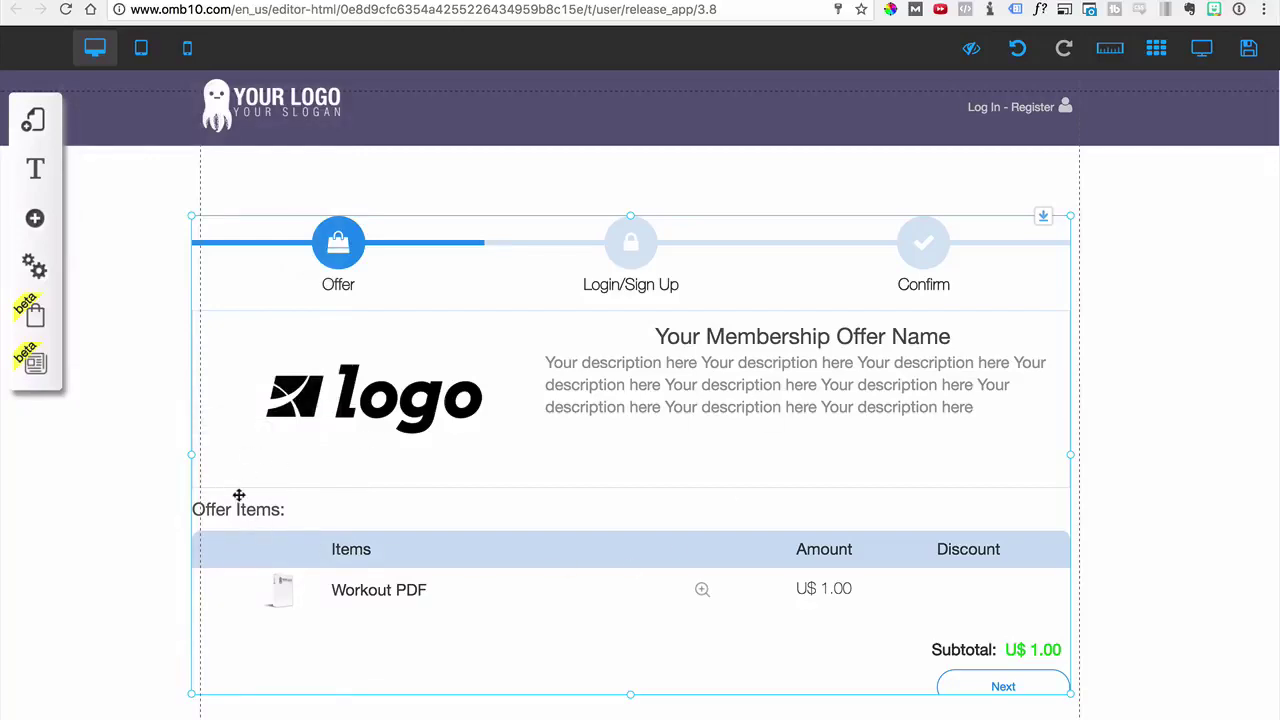
# Narrow the checkout element from its left edge and extend its bottom to enclose the Next button
pyautogui.moveTo(192, 457); pyautogui.dragTo(303, 469)
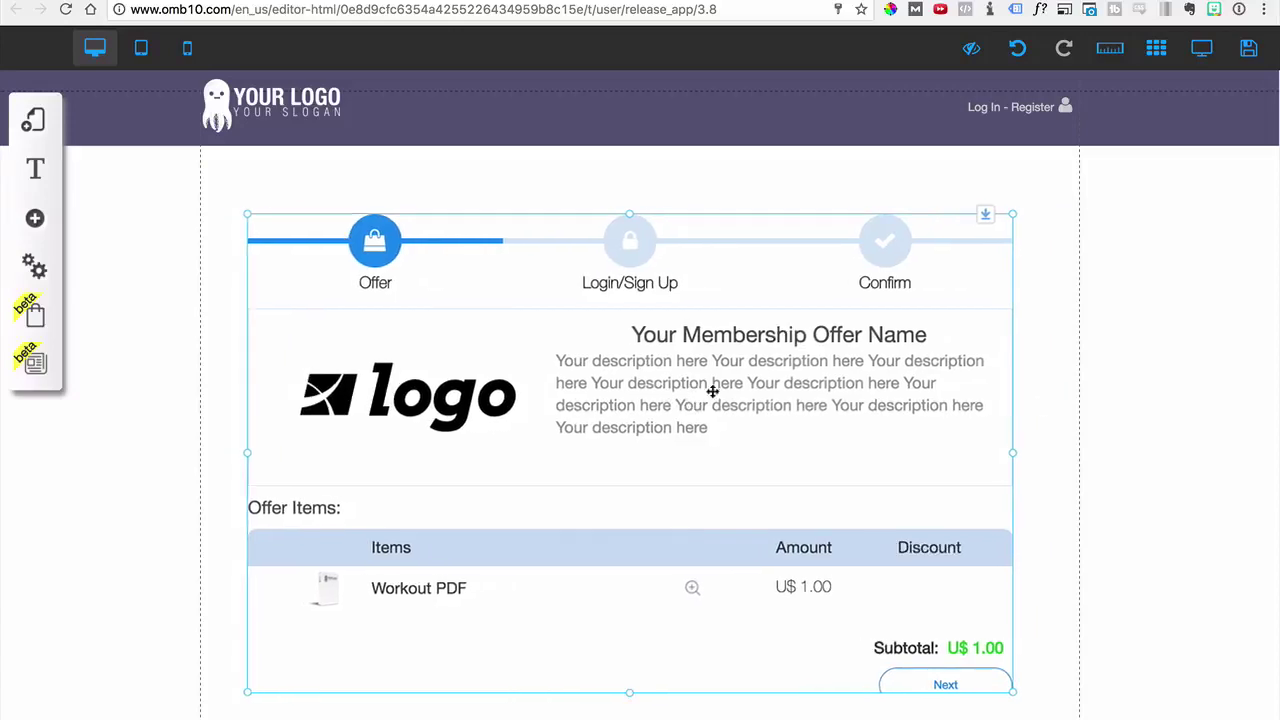
pyautogui.scroll(-2, 712, 391)
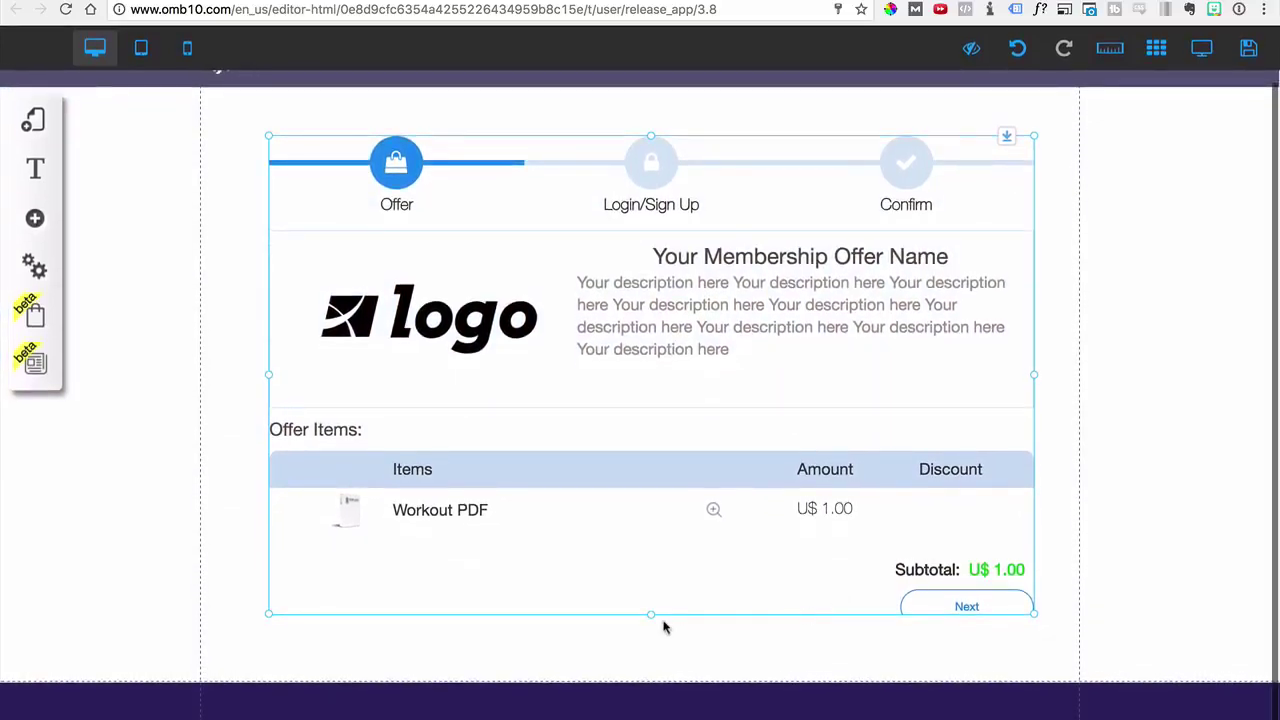
pyautogui.moveTo(648, 610); pyautogui.dragTo(649, 647)
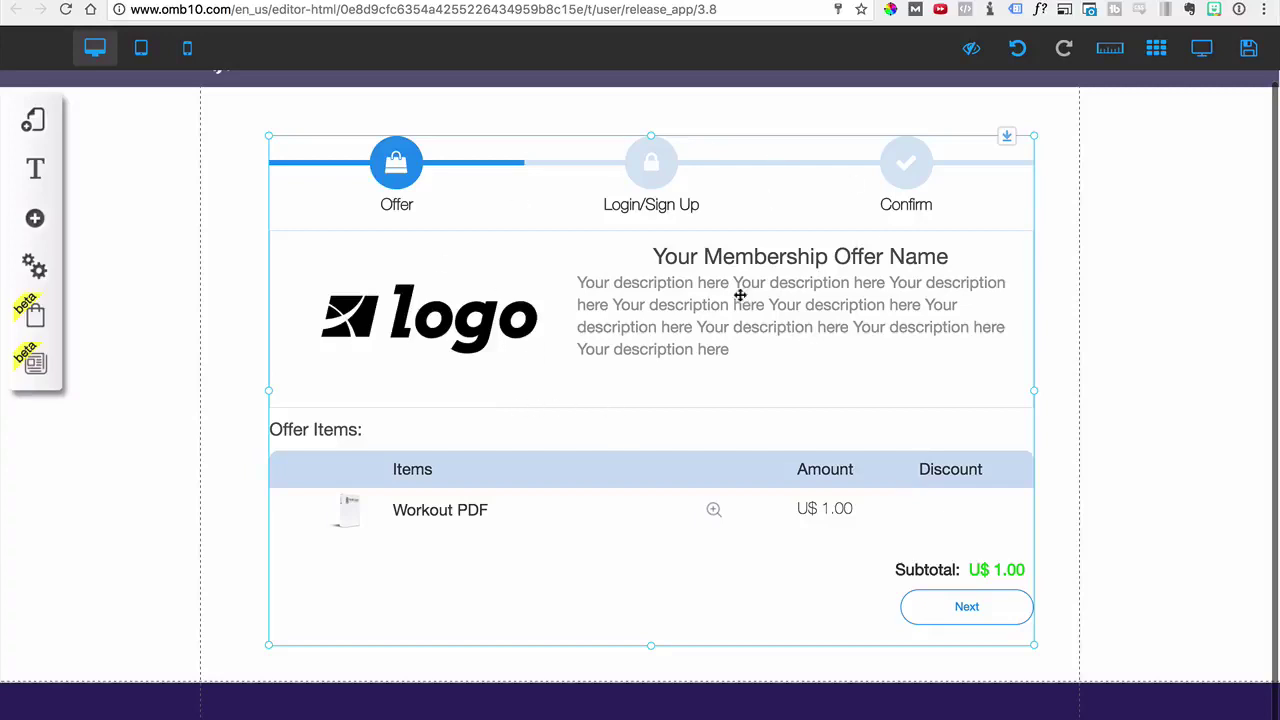
pyautogui.scroll(2, 727, 372)
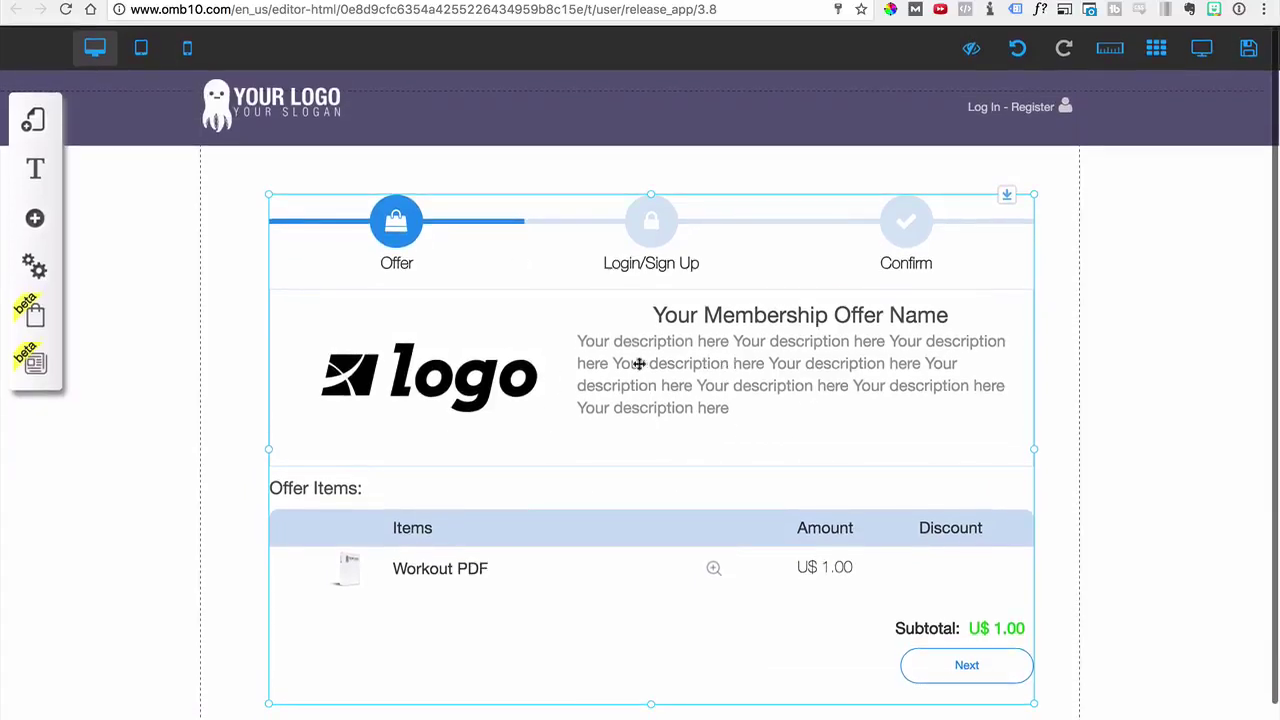
pyautogui.click(780, 363)
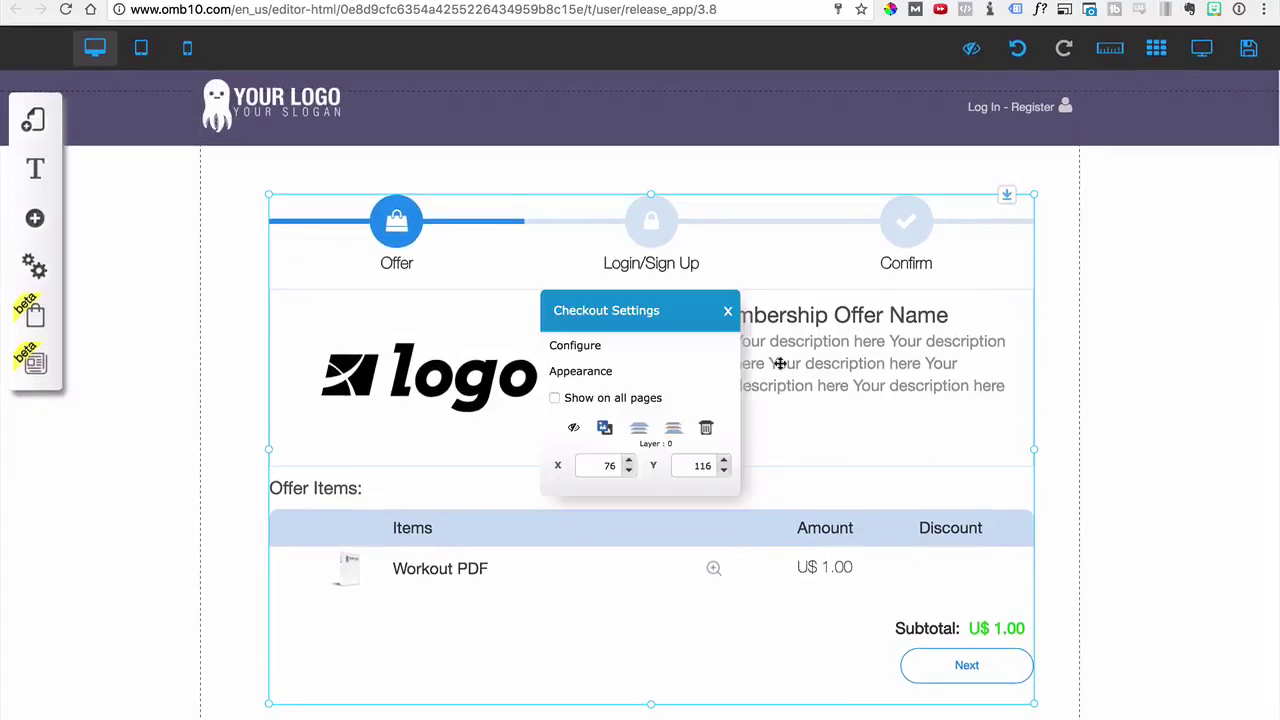
pyautogui.click(588, 371)
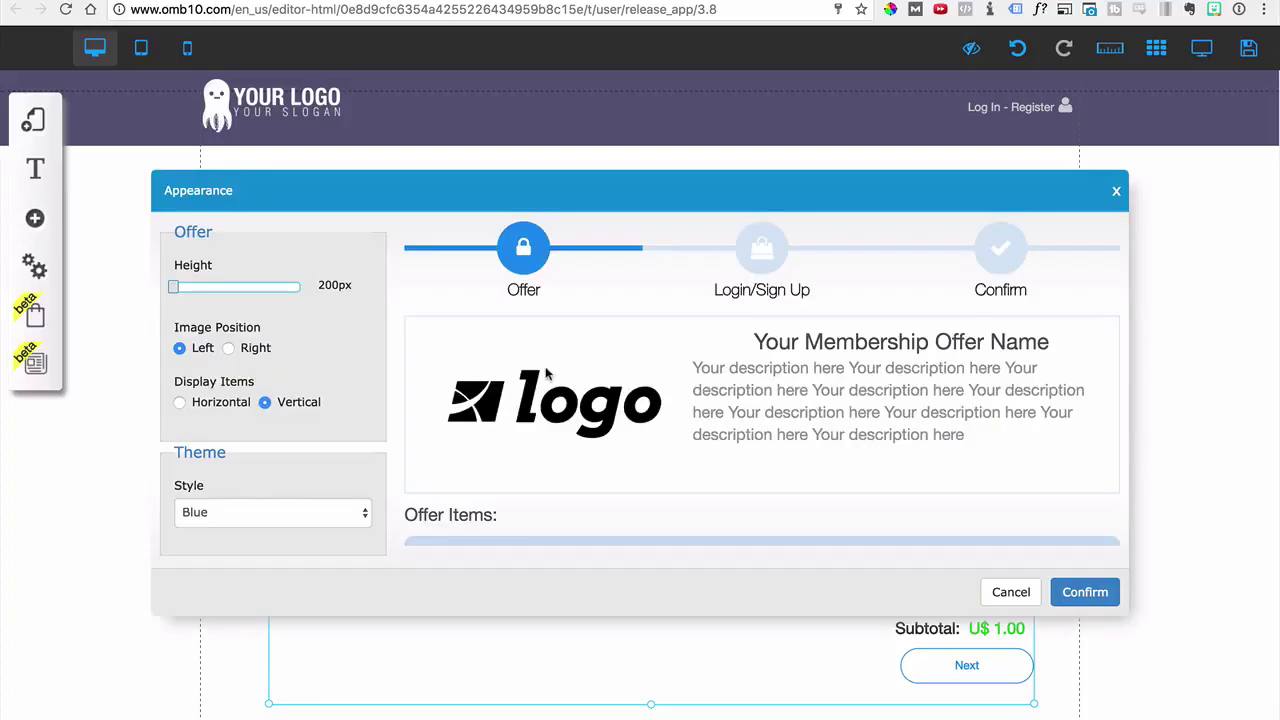
pyautogui.click(262, 510)
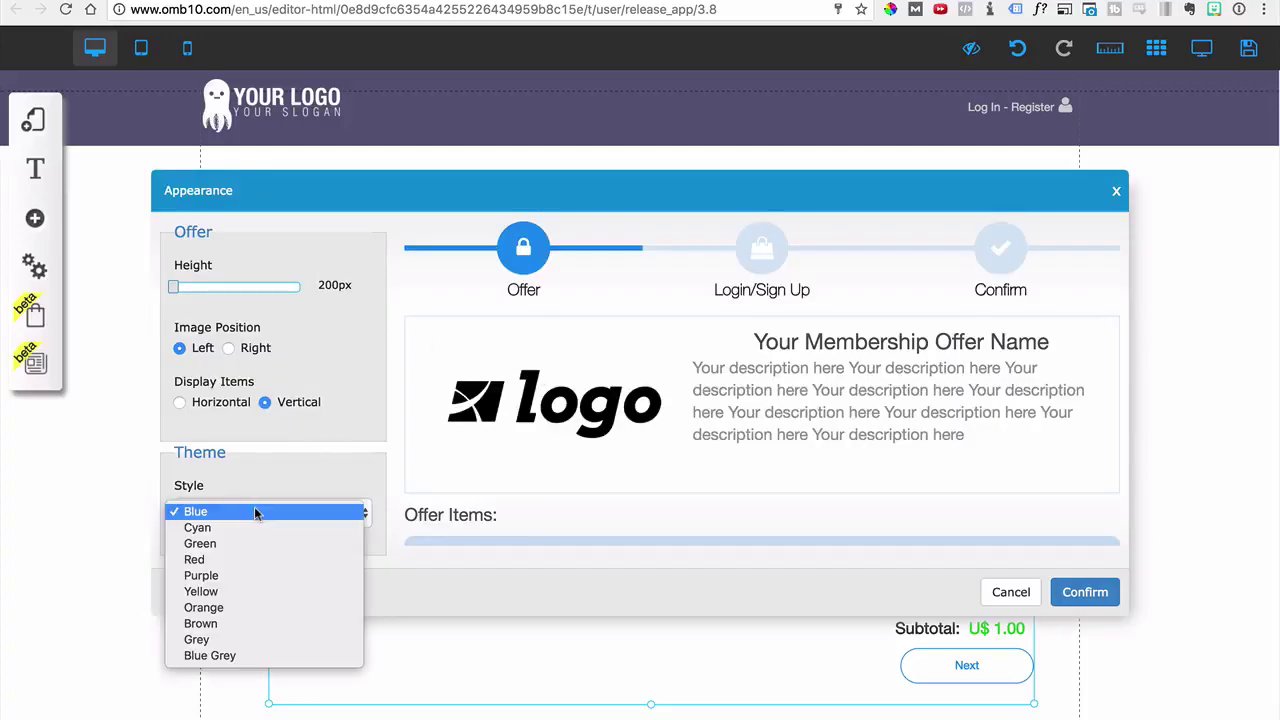
pyautogui.press('Escape')
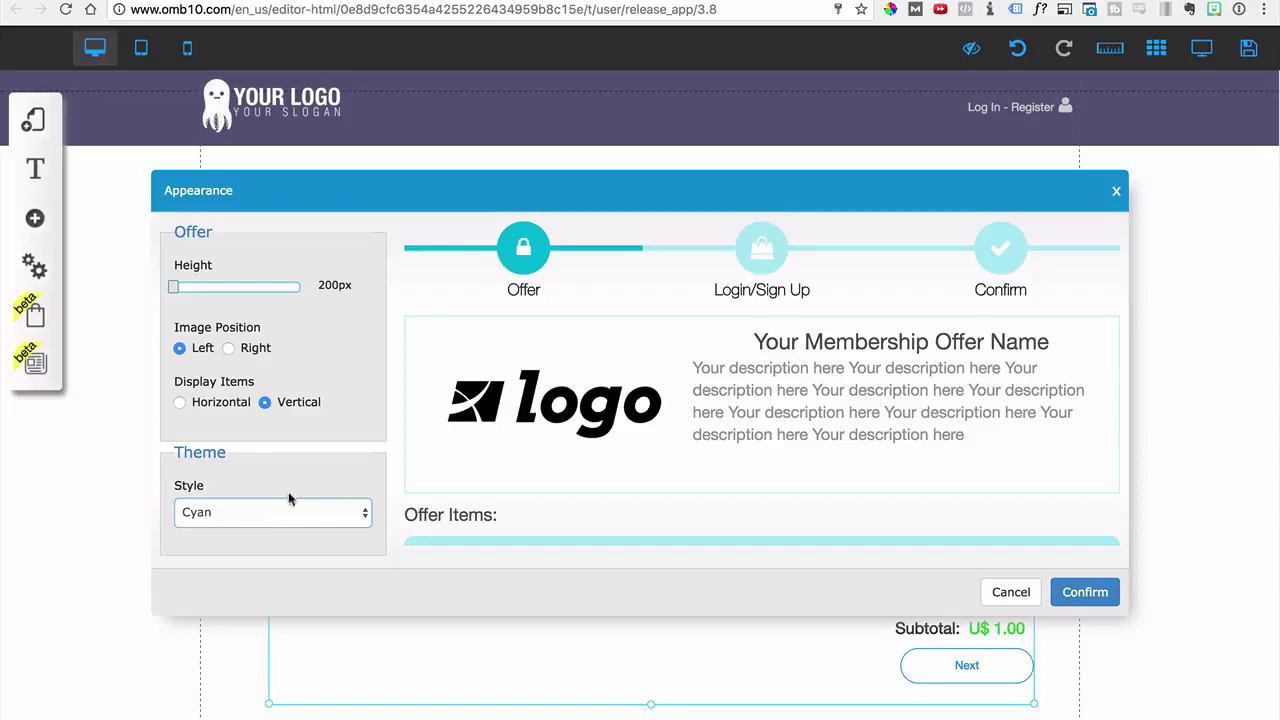
pyautogui.click(286, 505)
pyautogui.click(285, 548)
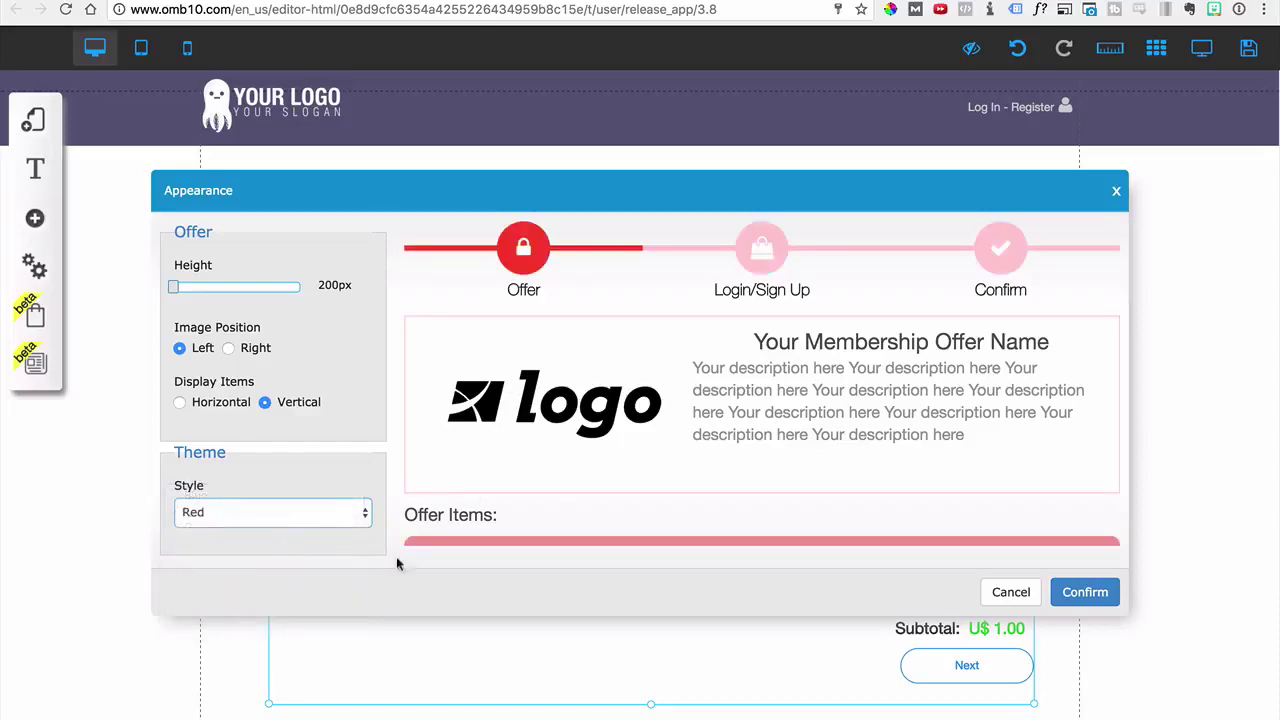
pyautogui.click(300, 514)
pyautogui.click(292, 544)
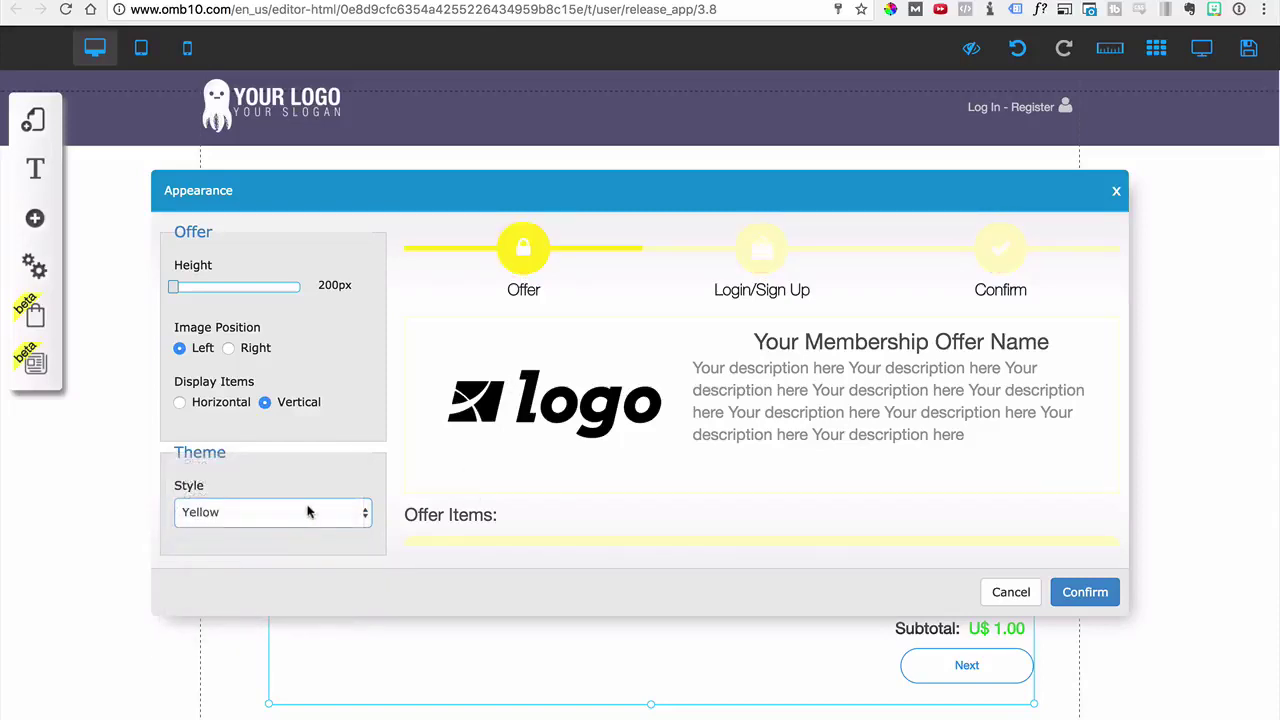
pyautogui.click(310, 512)
pyautogui.click(282, 440)
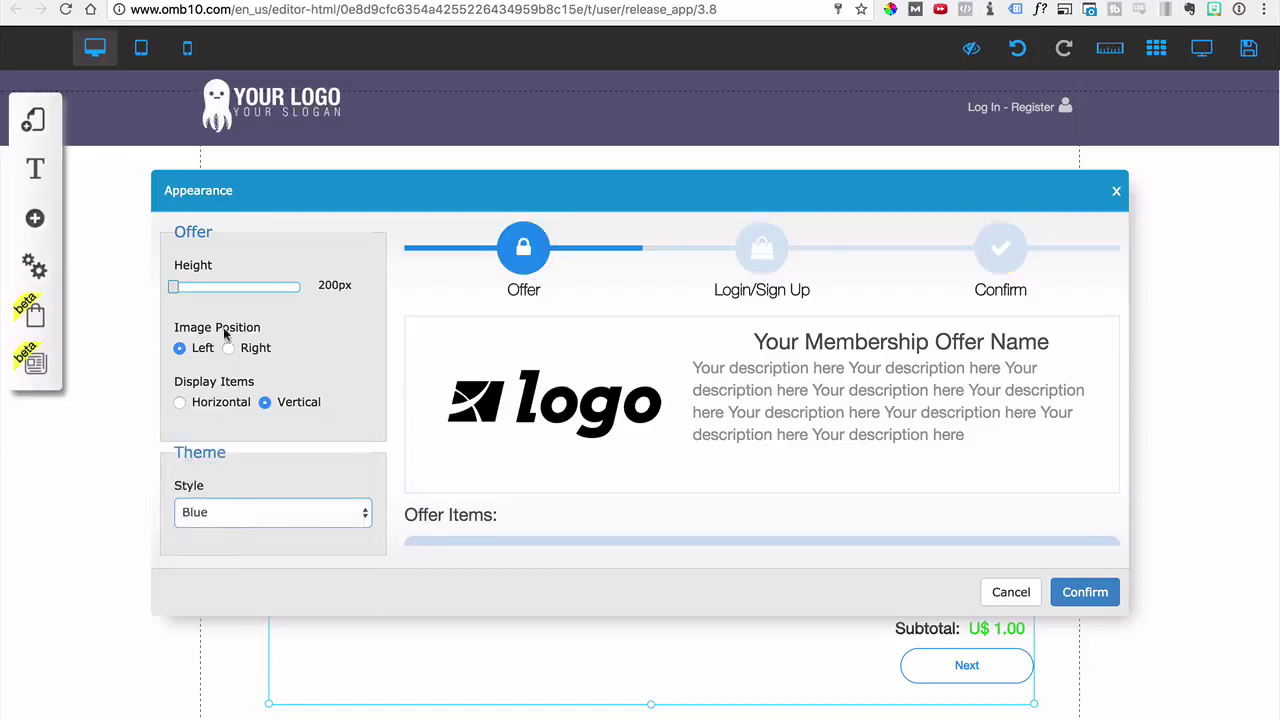
pyautogui.click(229, 348)
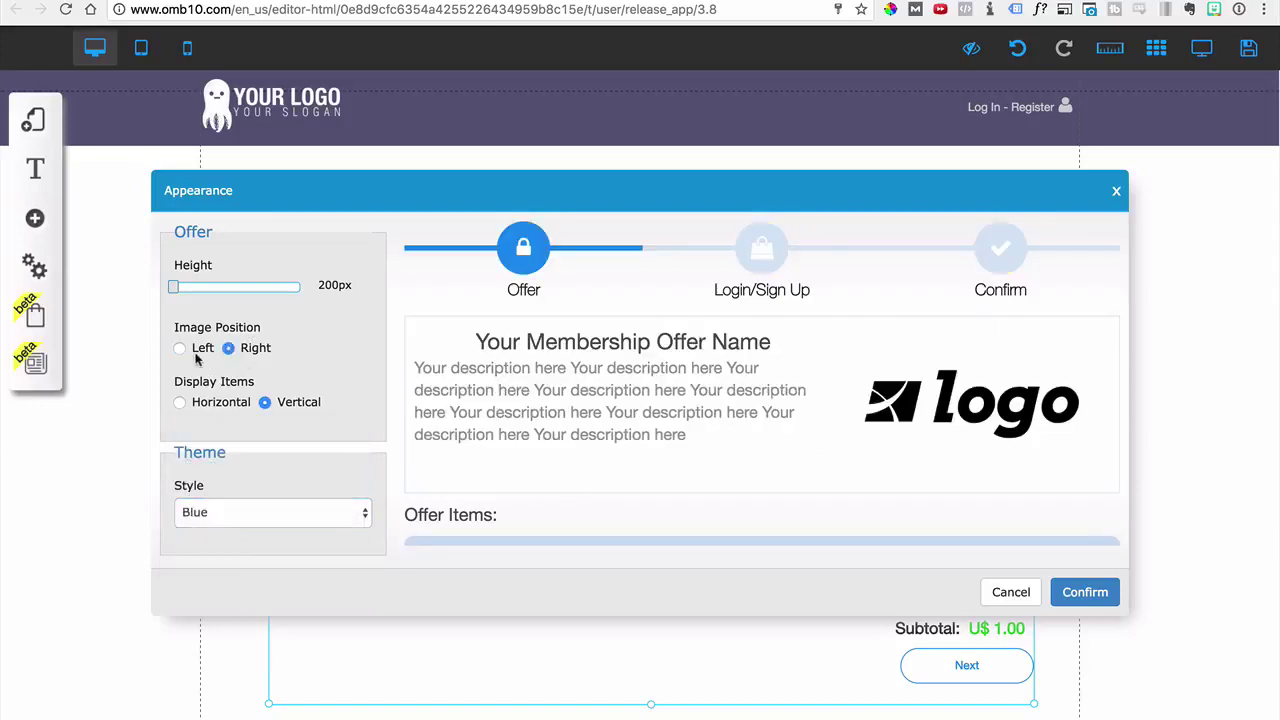
pyautogui.click(196, 352)
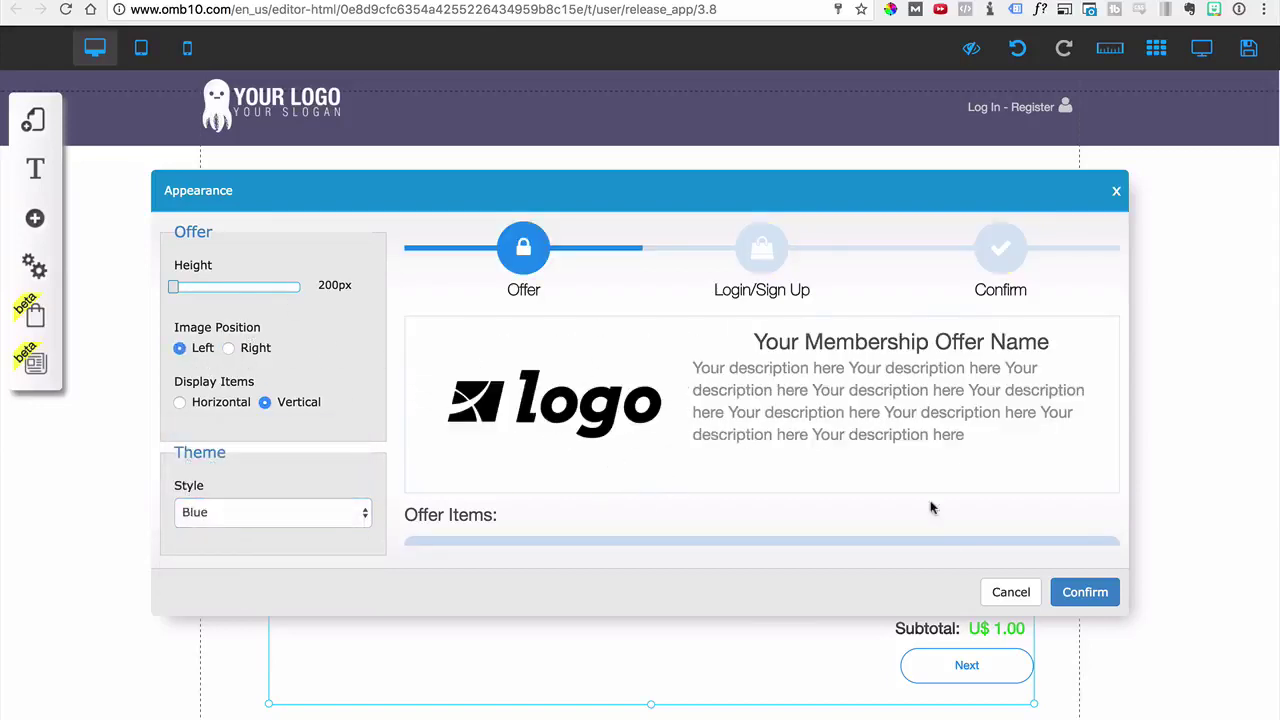
pyautogui.scroll(-2, 950, 455)
pyautogui.scroll(-3, 950, 453)
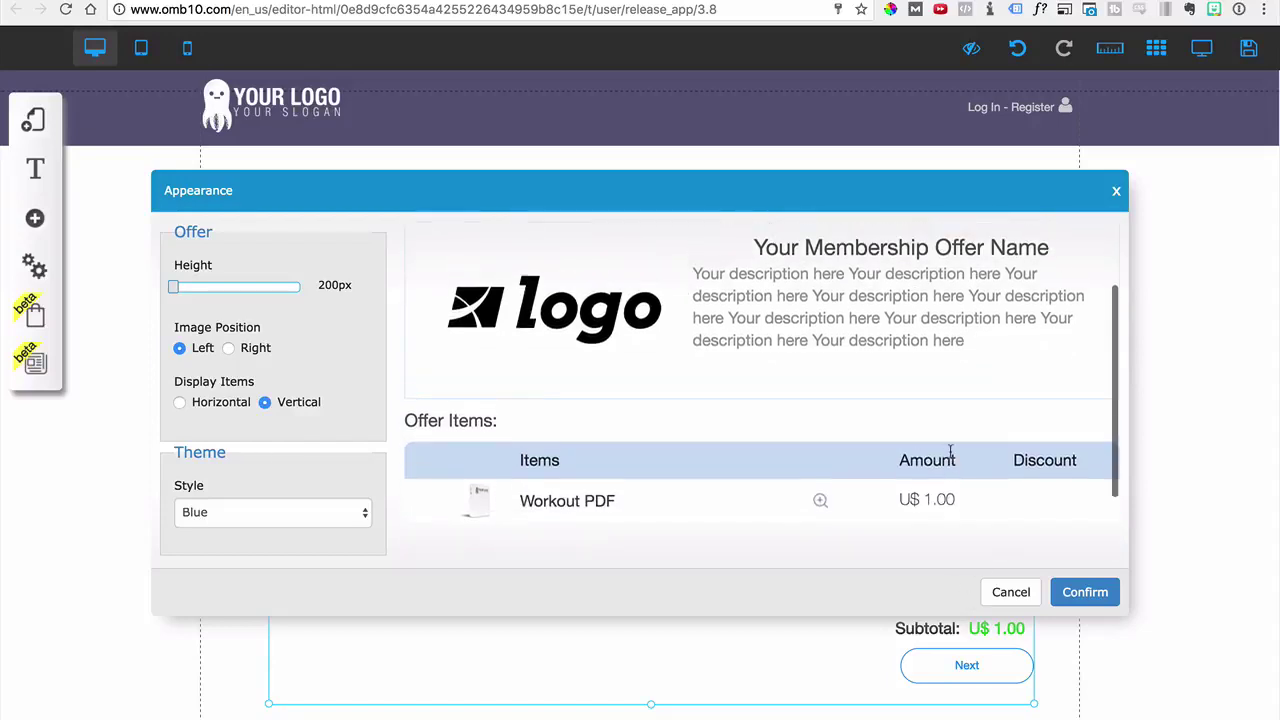
pyautogui.click(1100, 592)
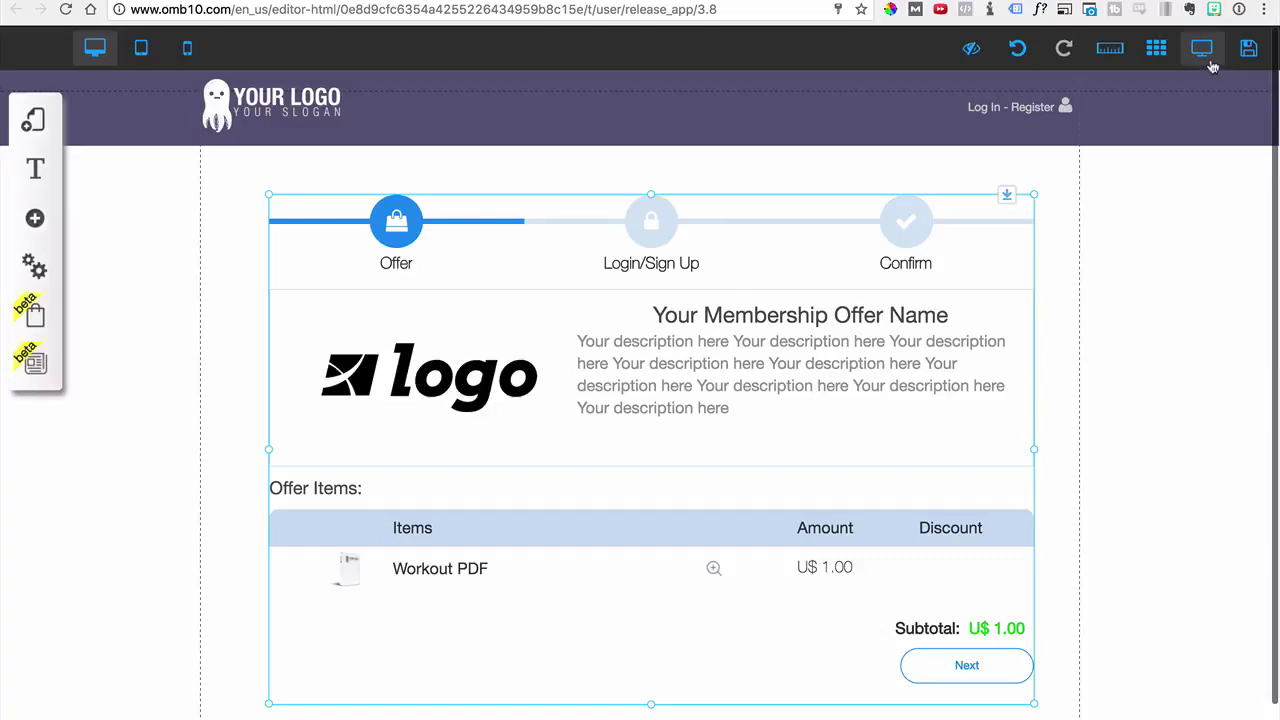
pyautogui.click(1201, 48)
pyautogui.scroll(-1, 1069, 317)
pyautogui.scroll(-1, 1069, 317)
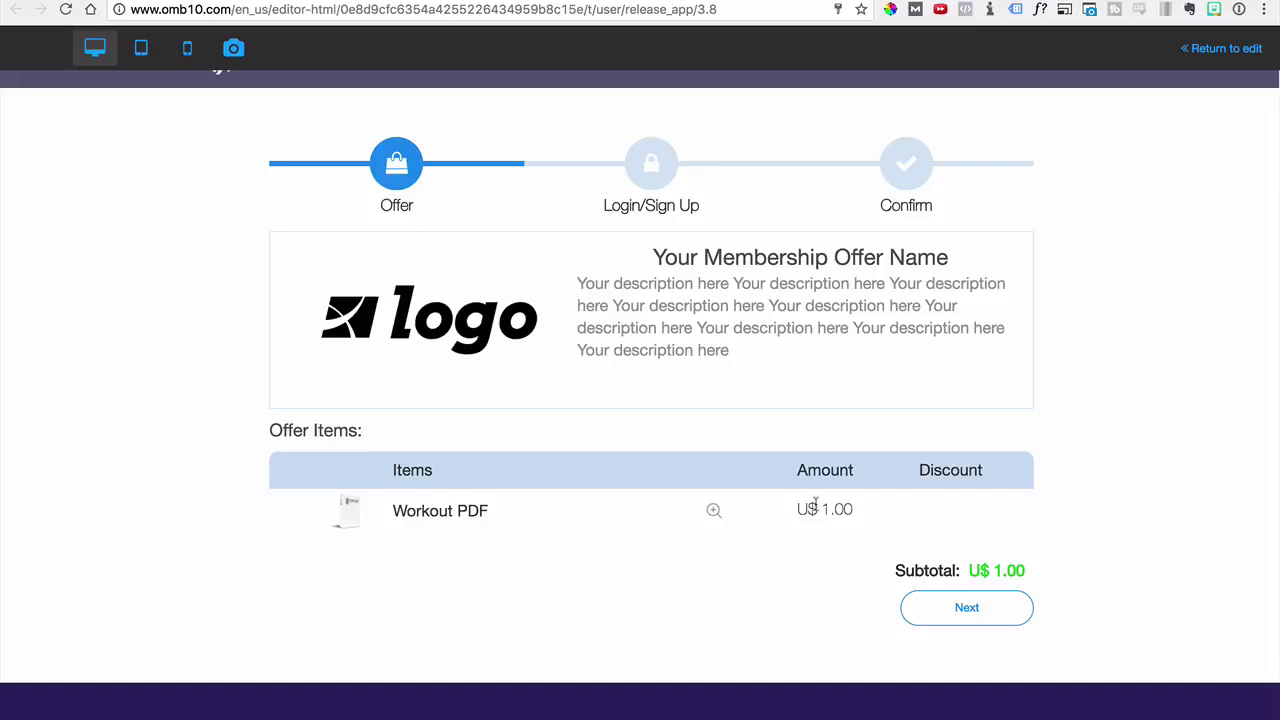
pyautogui.click(996, 614)
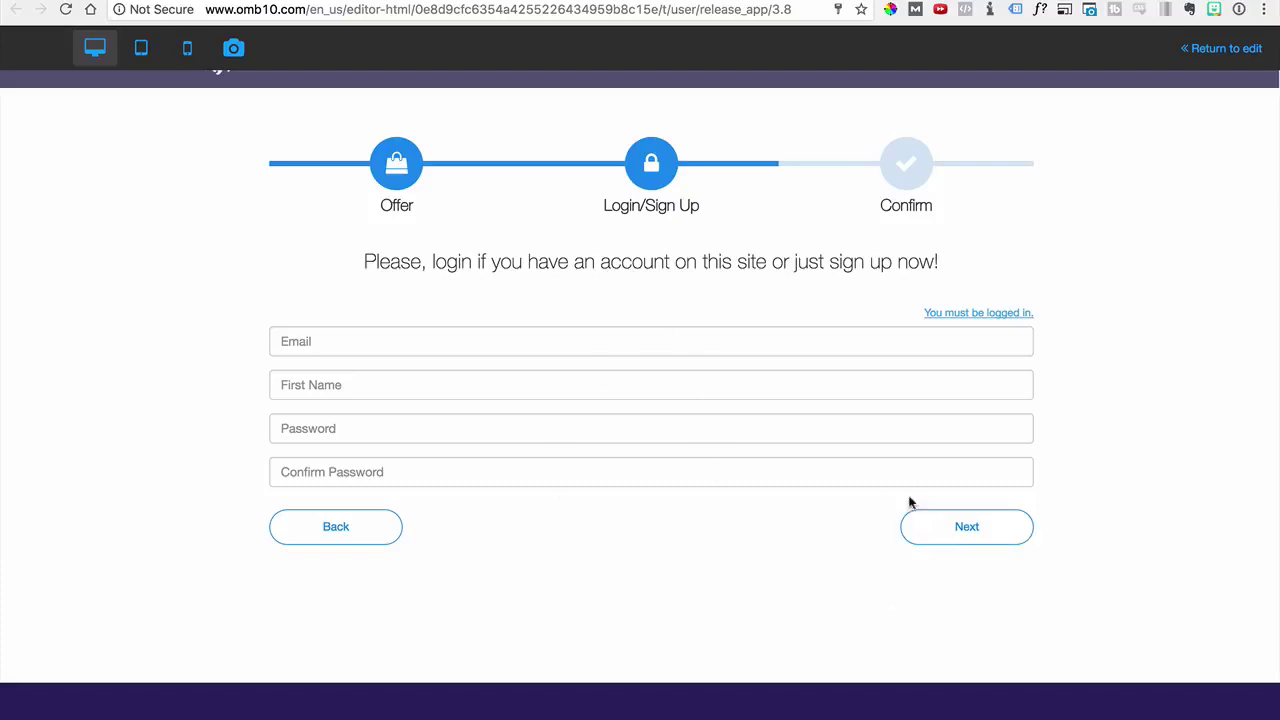
pyautogui.click(1190, 52)
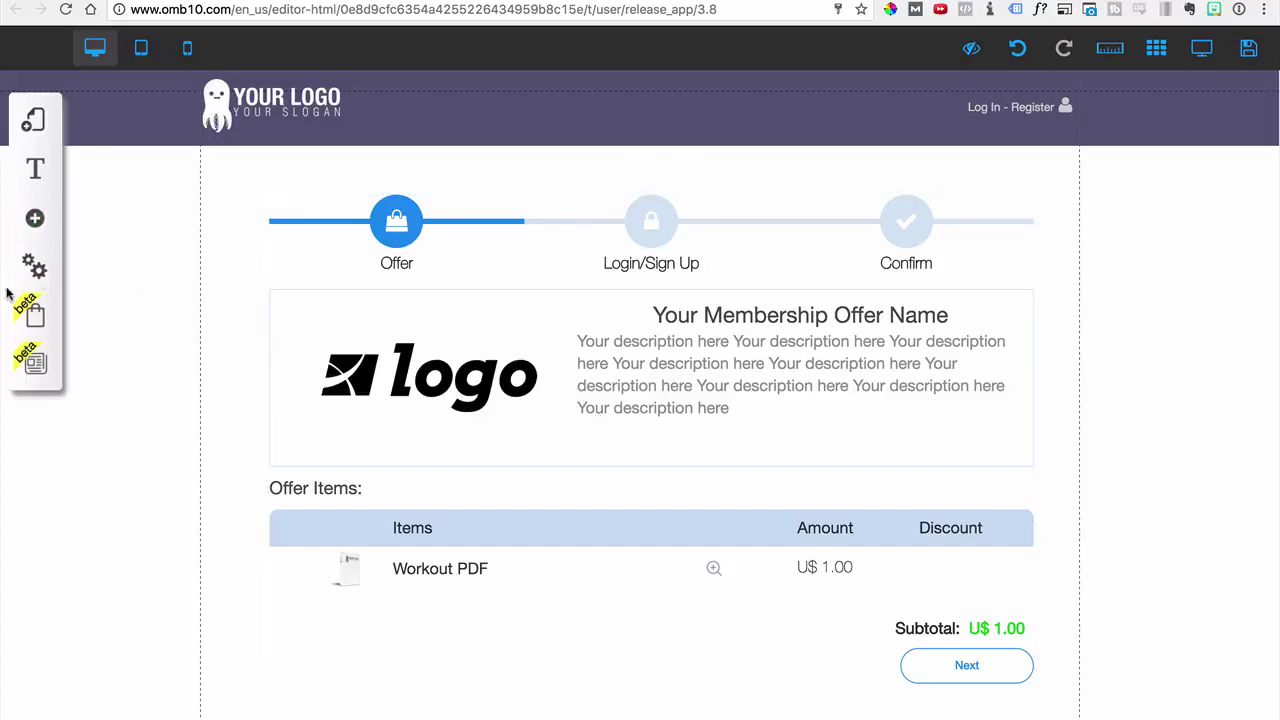
# Open the checkout settings and review the empty Offer Manager and Sales Manager order lists
pyautogui.click(35, 315)
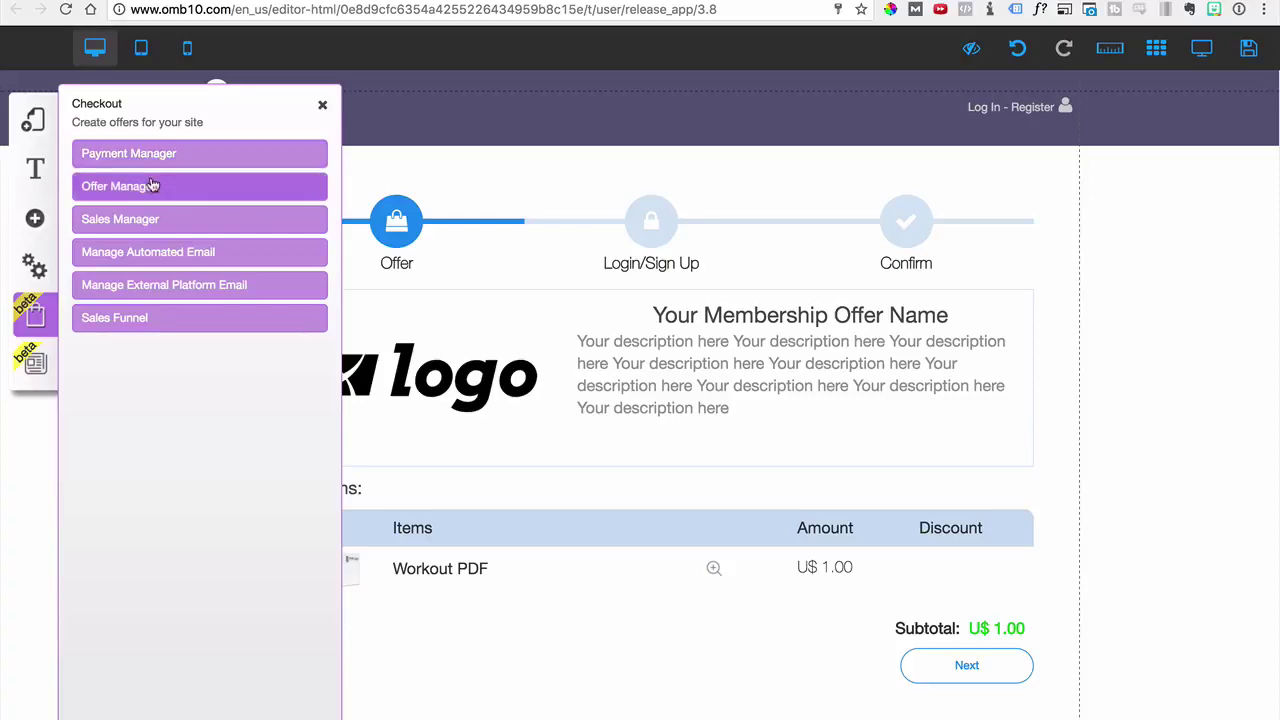
pyautogui.click(230, 188)
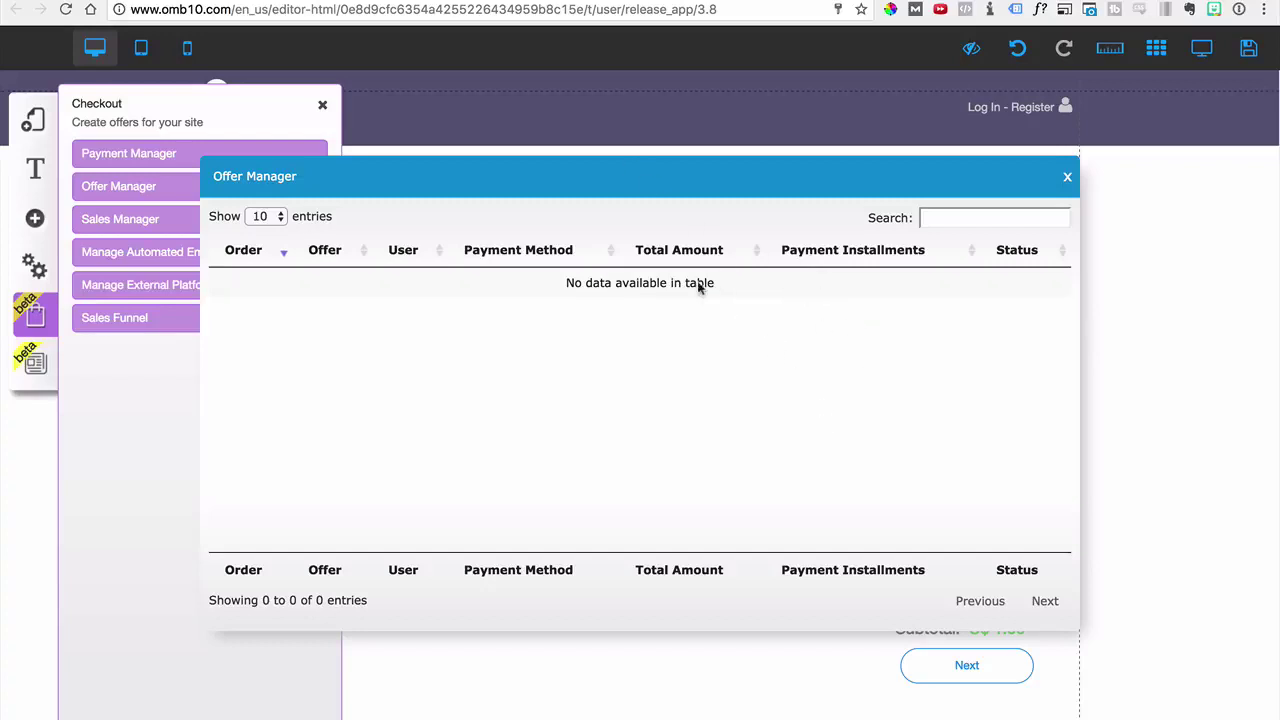
pyautogui.click(1066, 177)
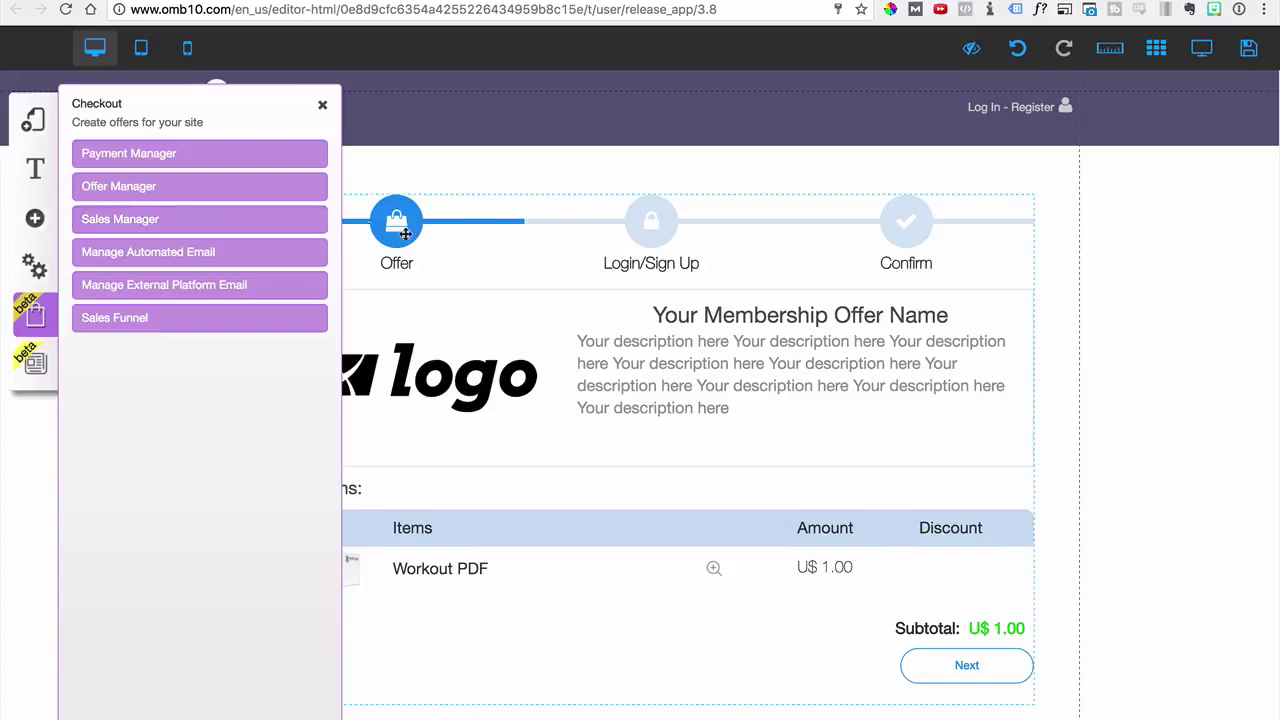
pyautogui.click(270, 224)
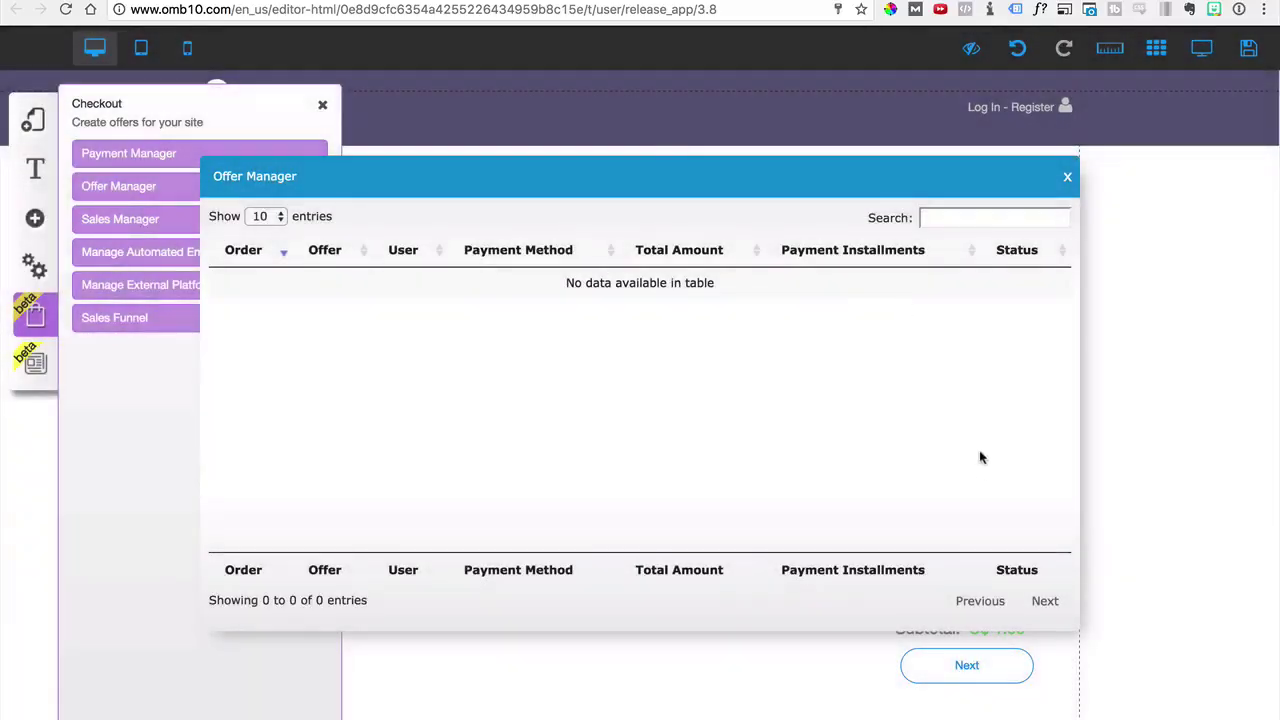
pyautogui.click(1068, 177)
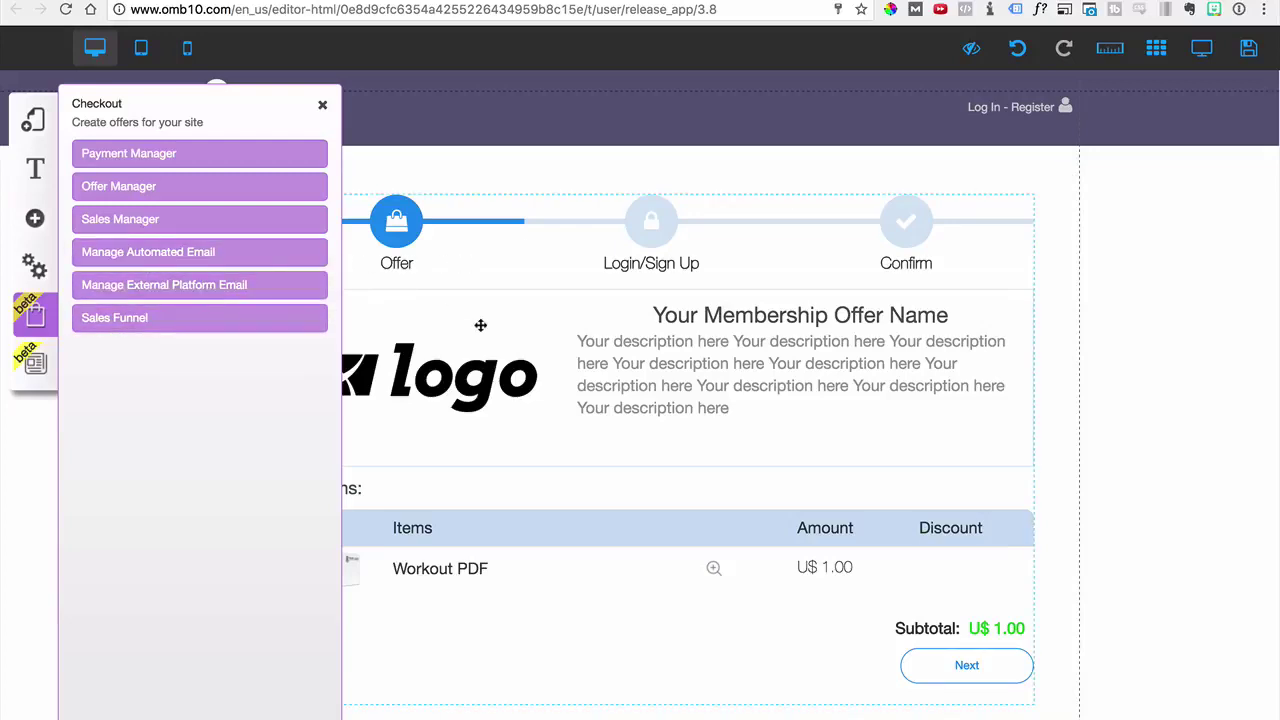
# Edit the Default automated email set and review its Abandoned Cart template sent after 3 days
pyautogui.click(115, 256)
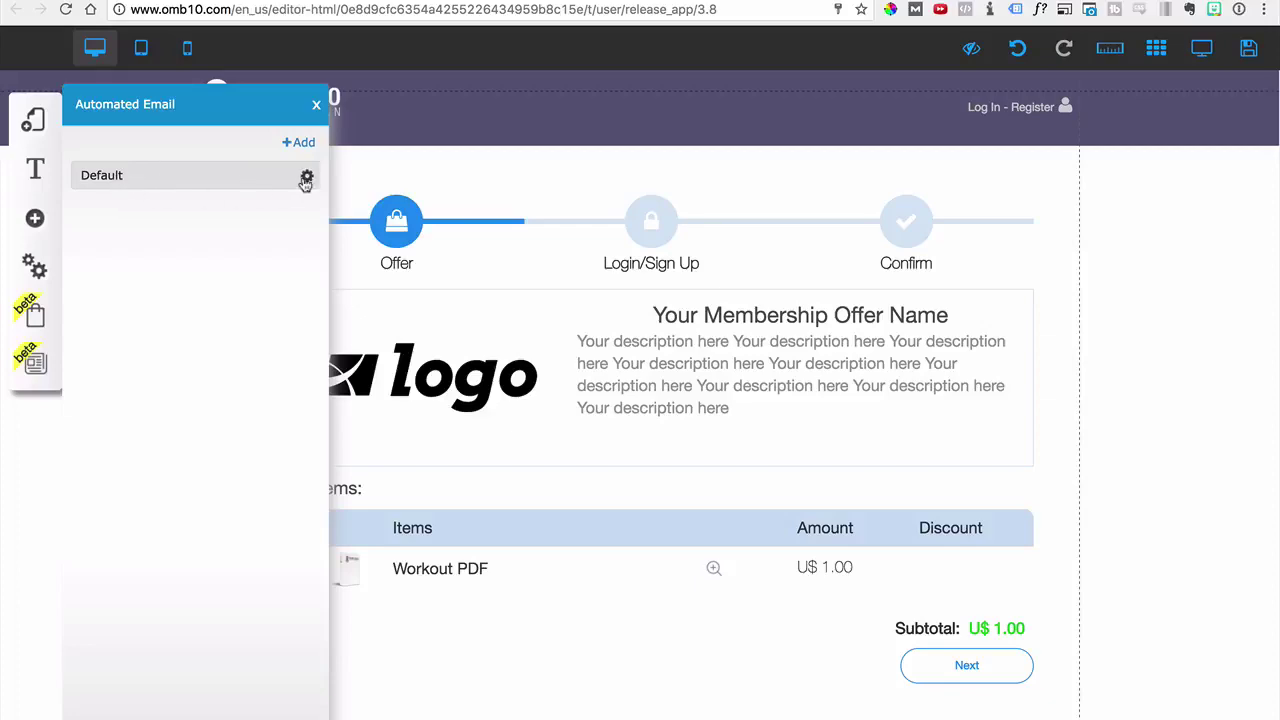
pyautogui.click(307, 178)
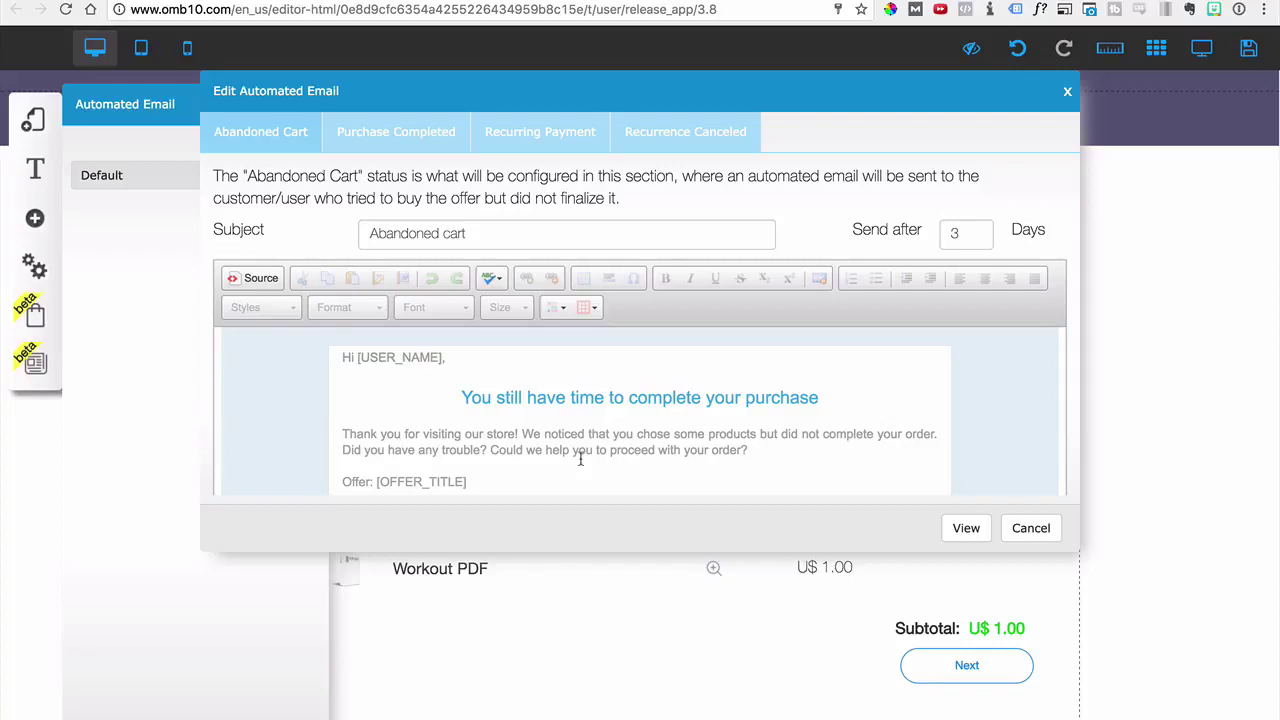
pyautogui.scroll(-5, 580, 459)
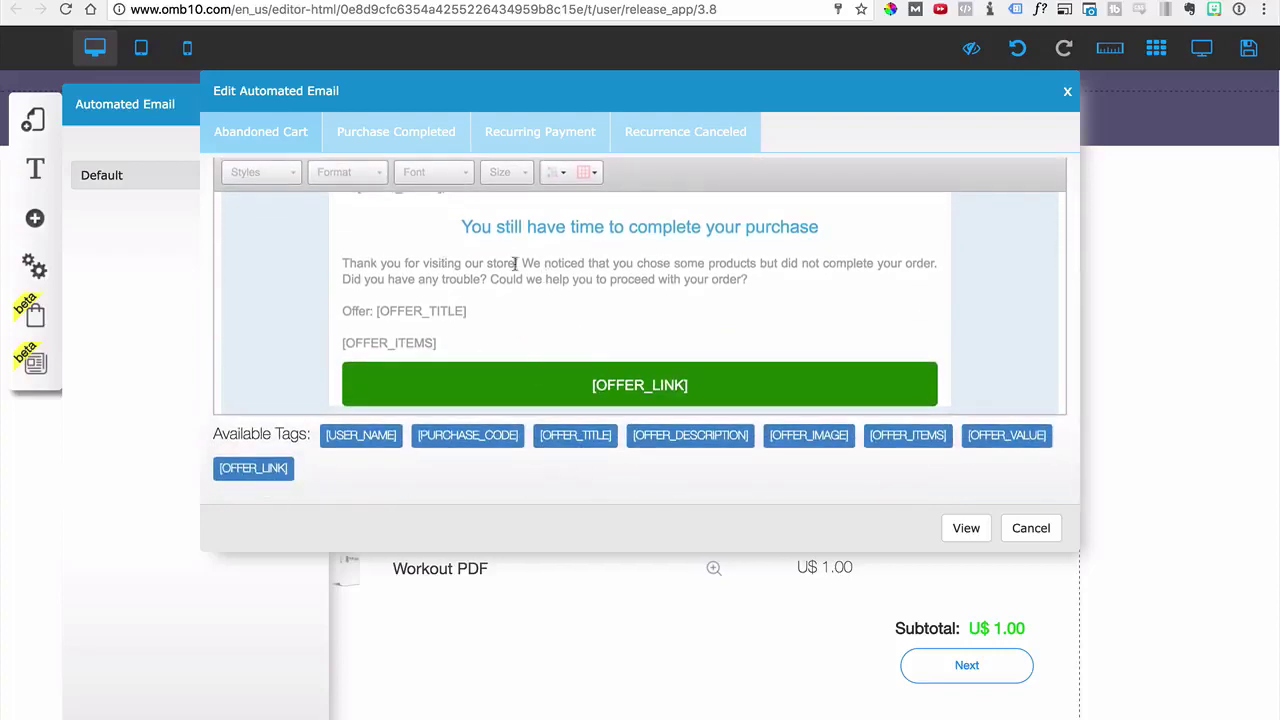
pyautogui.scroll(3, 467, 318)
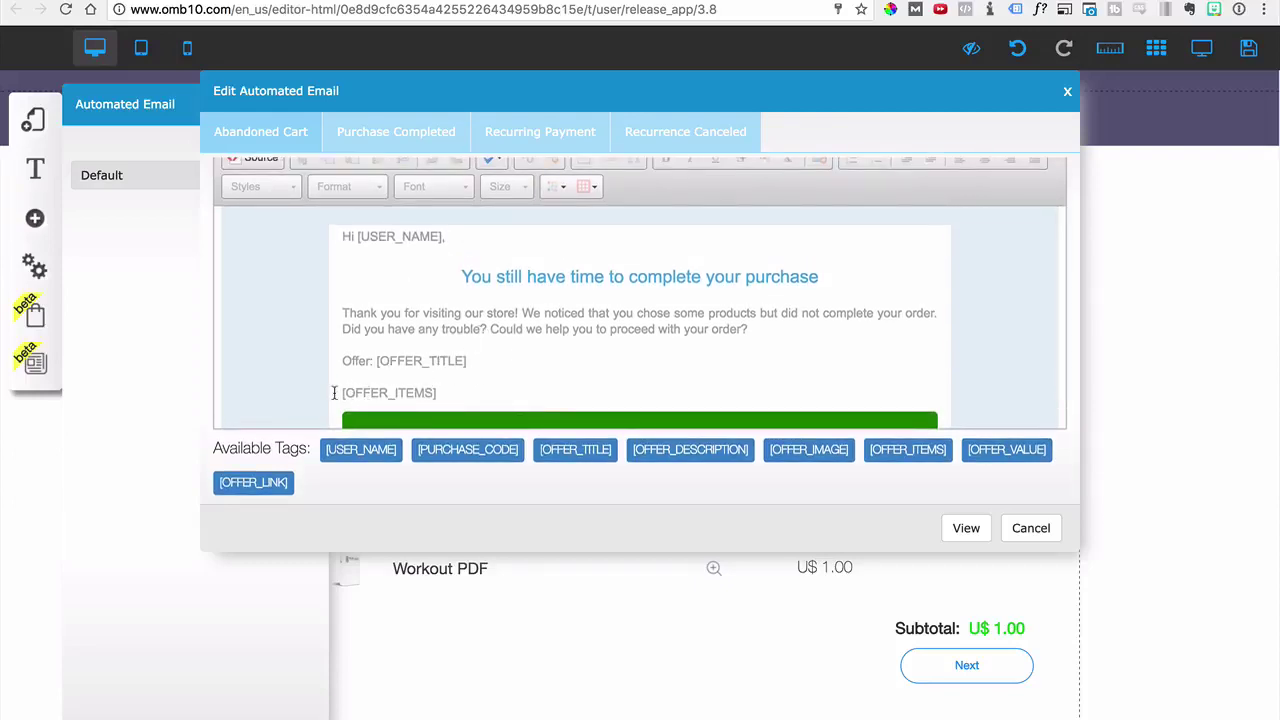
pyautogui.scroll(5, 511, 396)
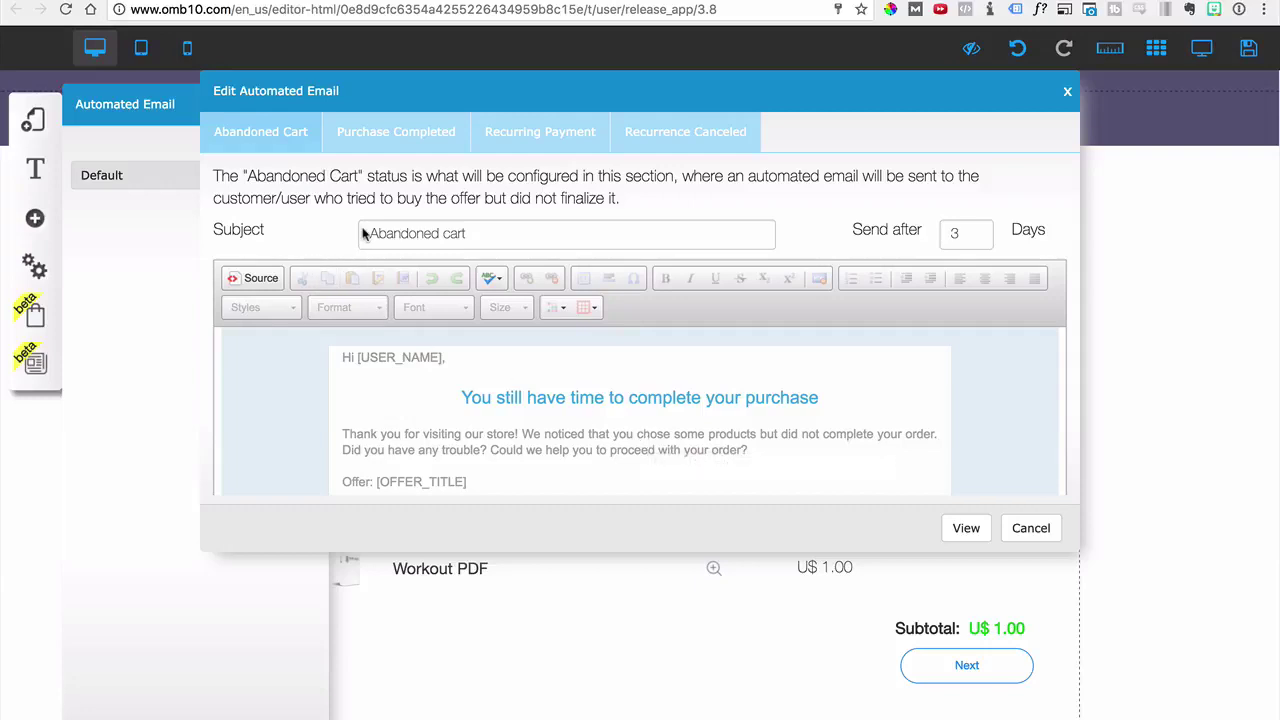
# Review the Purchase Completed, Recurring Payment and Recurrence Canceled emails, then close the email editor and panel
pyautogui.click(383, 147)
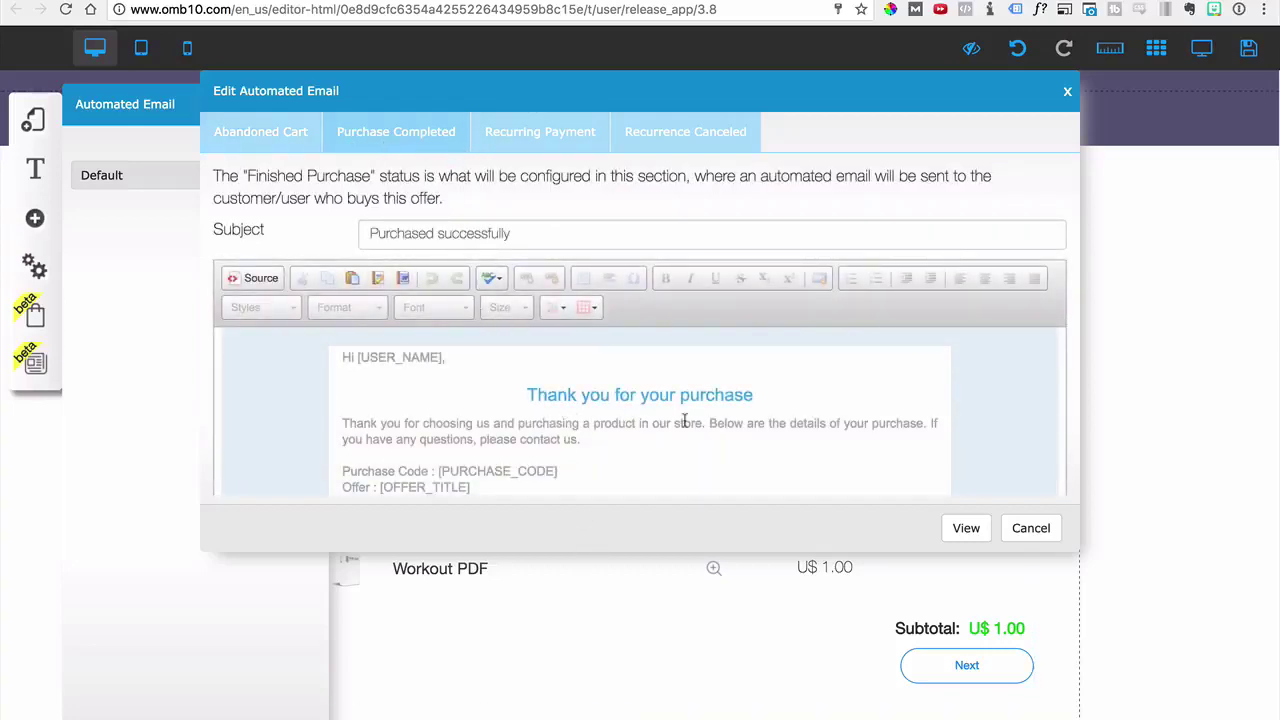
pyautogui.scroll(-2, 680, 420)
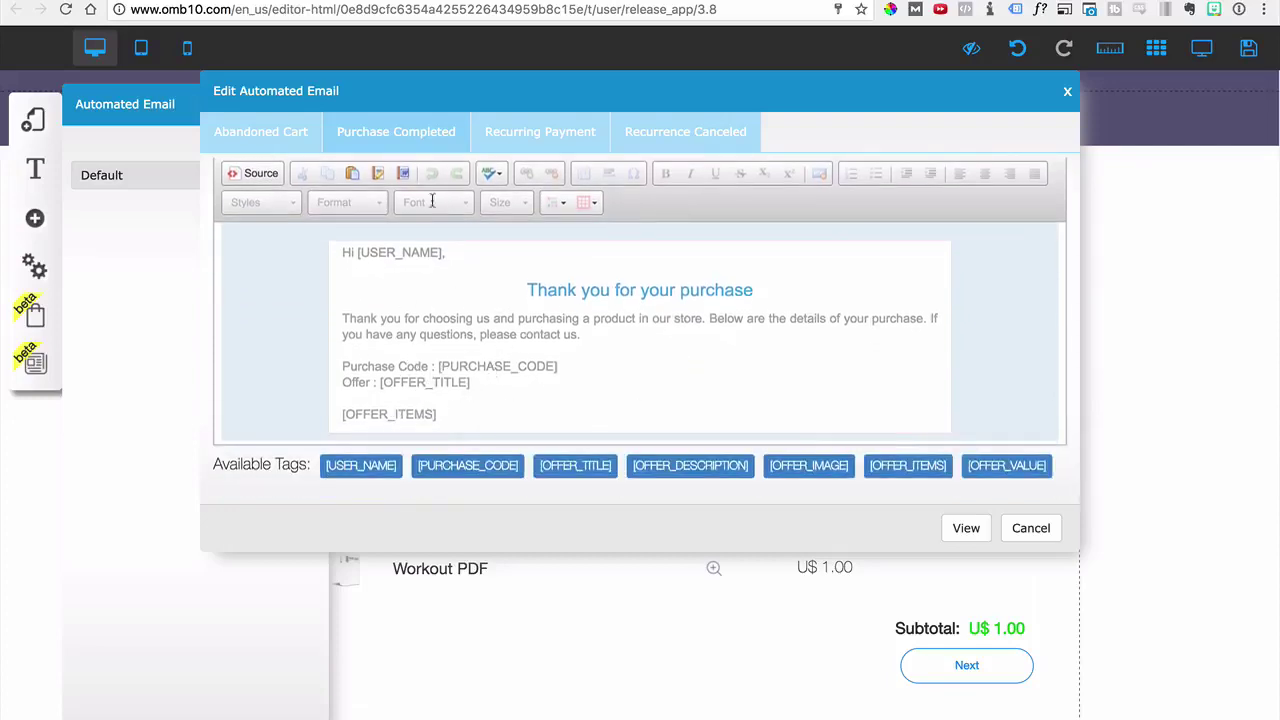
pyautogui.click(510, 145)
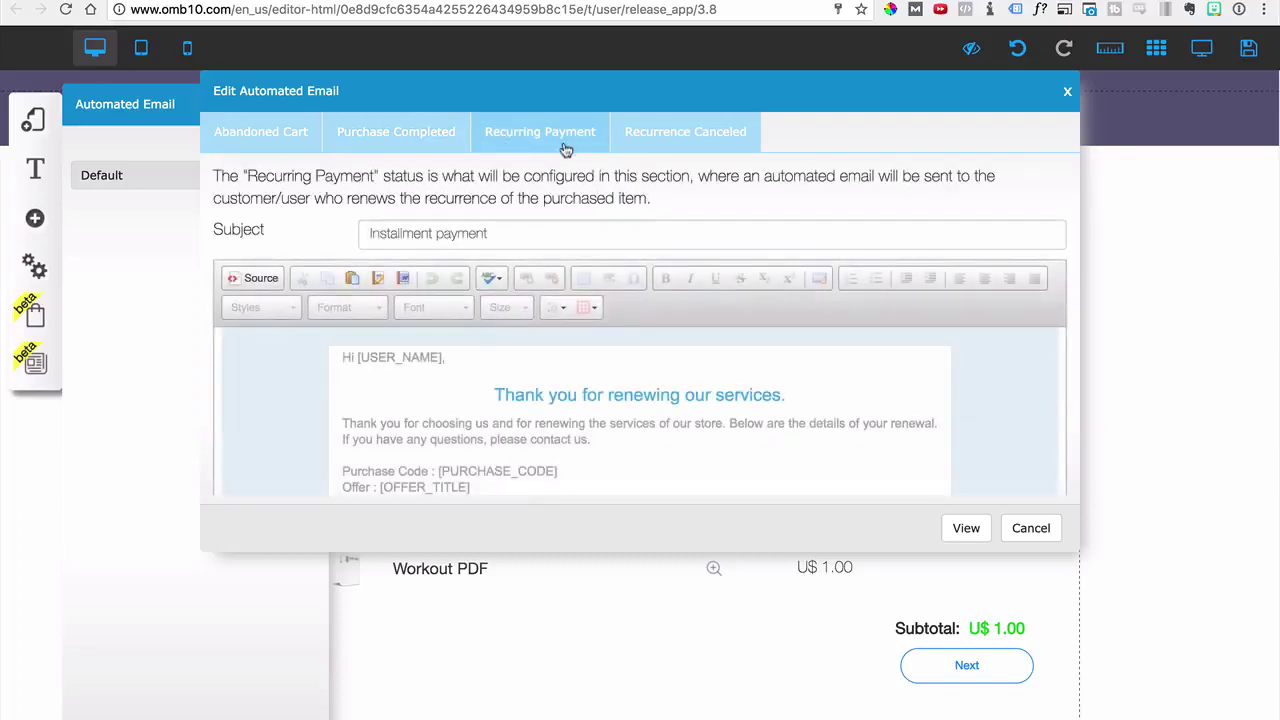
pyautogui.scroll(-2, 473, 354)
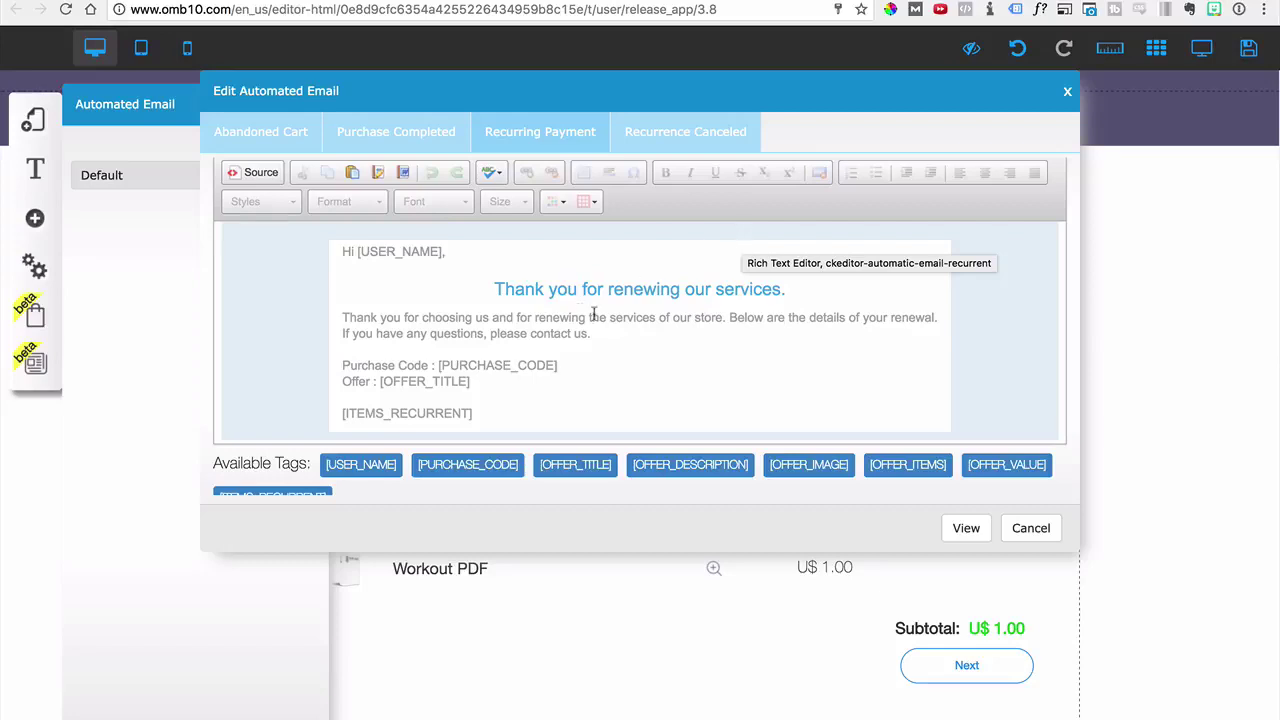
pyautogui.click(654, 131)
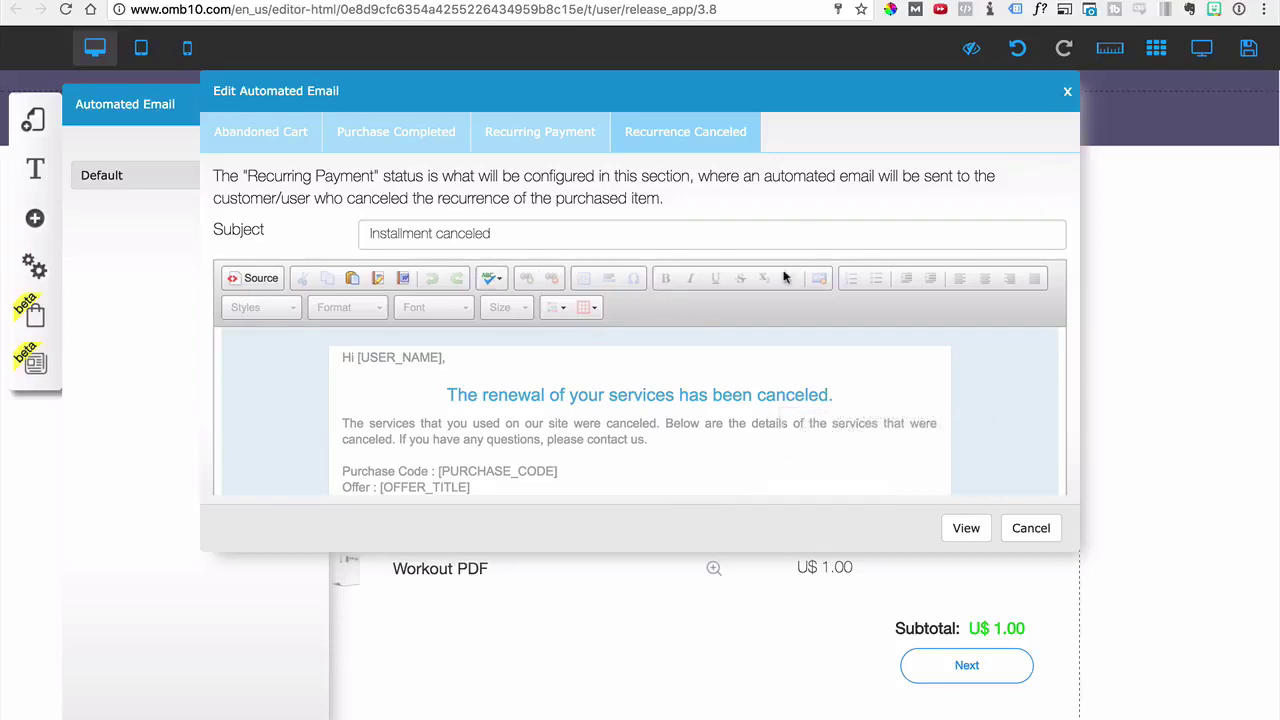
pyautogui.click(1068, 91)
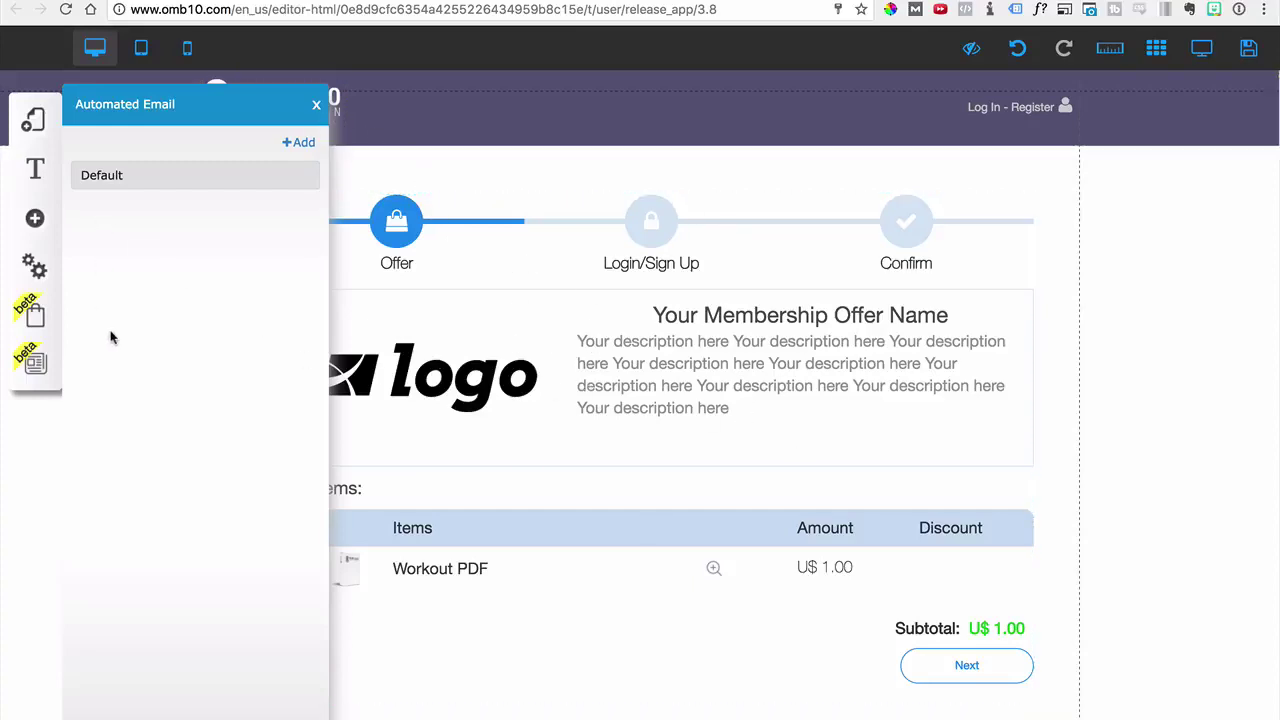
pyautogui.click(316, 104)
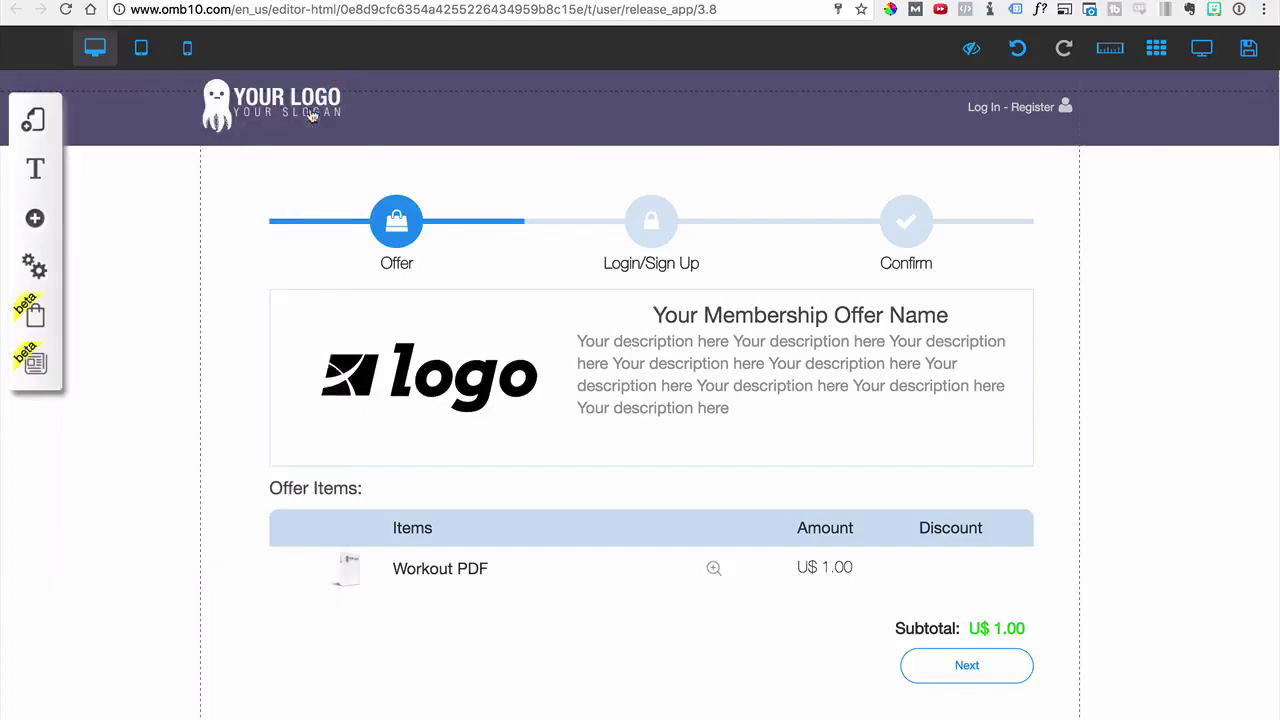